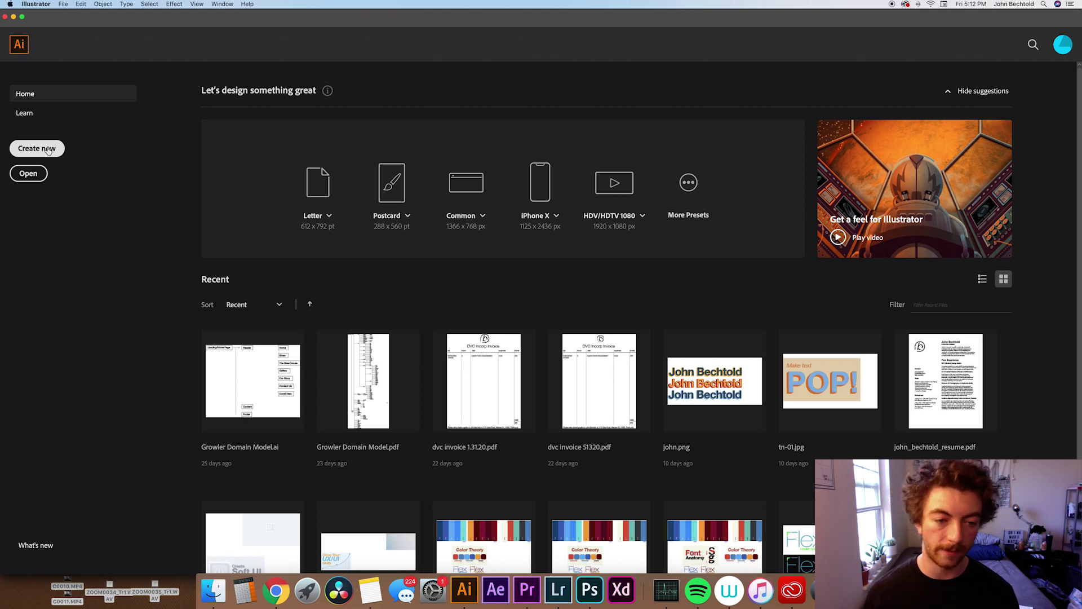
- Create a new 1920 × 1080 px web document and zoom out to fit the artboard
{"action": "left_click", "coordinate": [53, 152]}
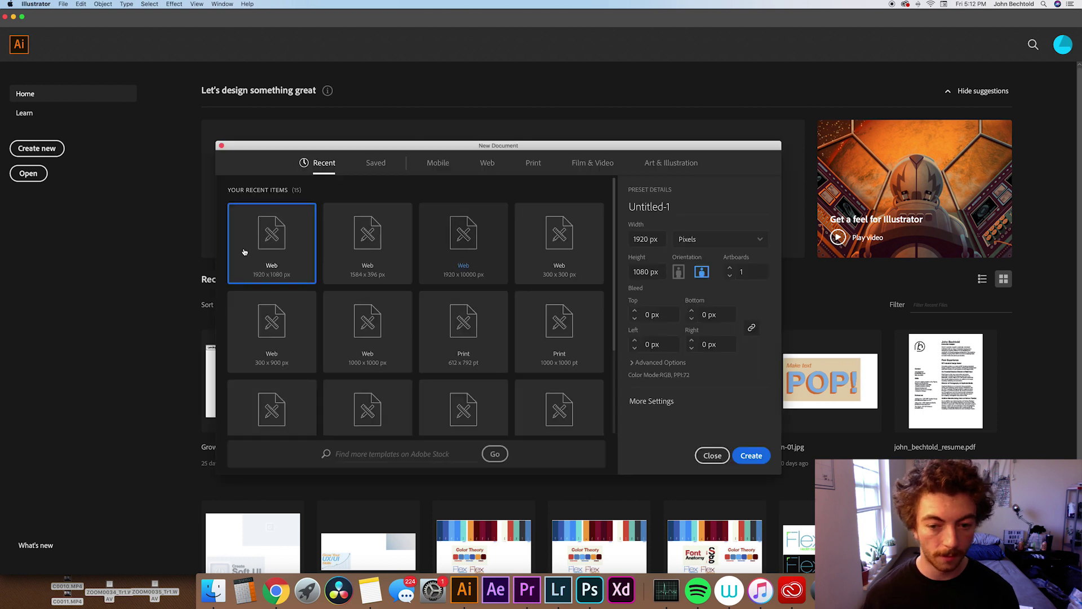
{"action": "left_click", "coordinate": [753, 457]}
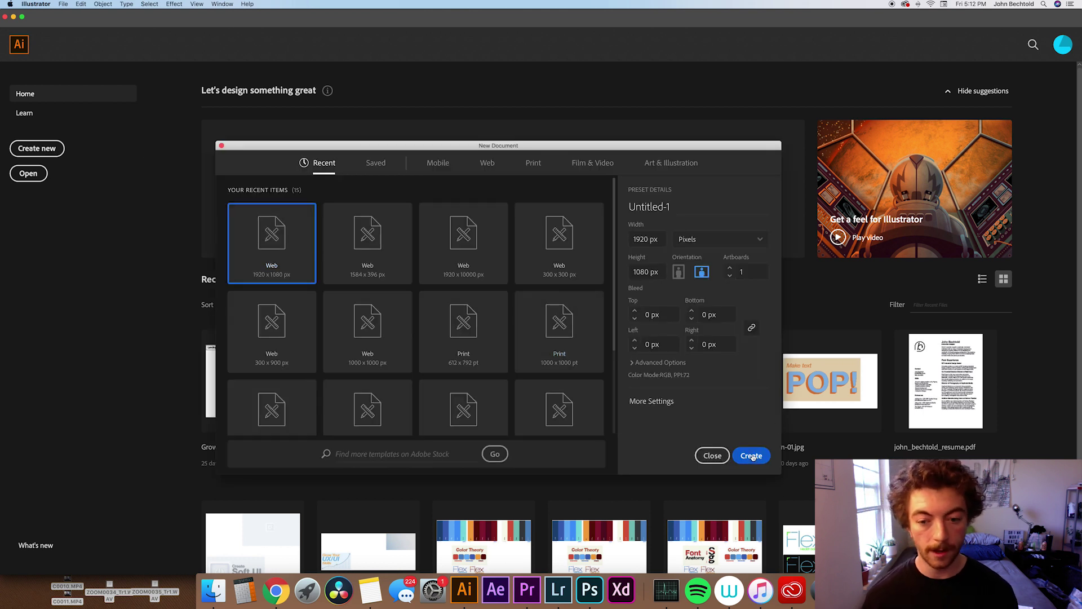
{"action": "key", "text": "a"}
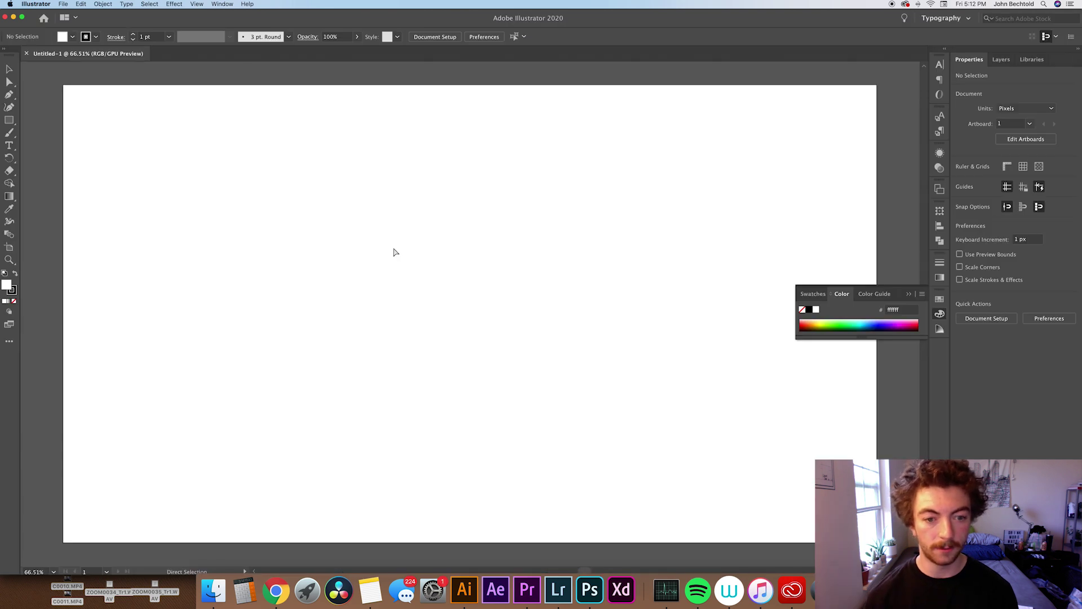
{"action": "key", "text": "super+minus"}
{"action": "key", "text": "super+minus"}
- Draw a rectangle covering the whole 1920 × 1080 artboard
{"action": "key", "text": "v"}
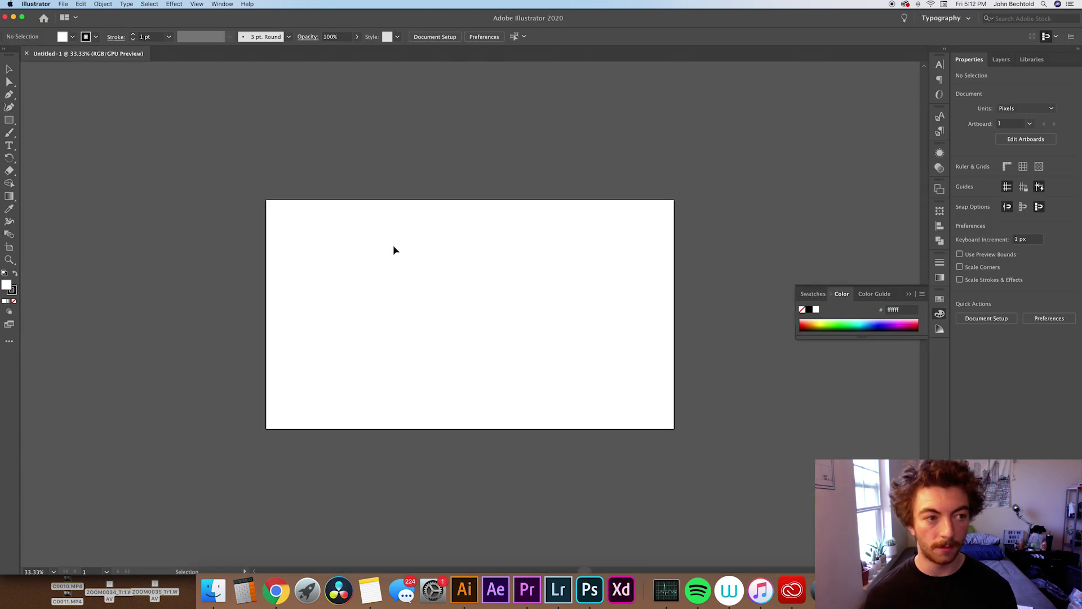
{"action": "left_click", "coordinate": [13, 122]}
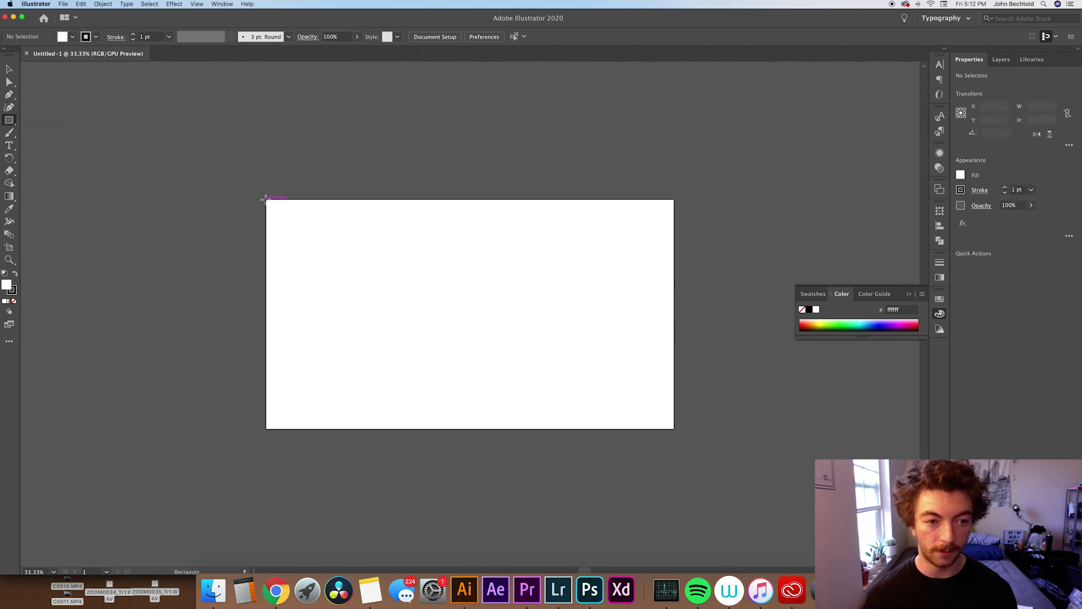
{"action": "left_click_drag", "start_coordinate": [267, 199], "coordinate": [675, 428]}
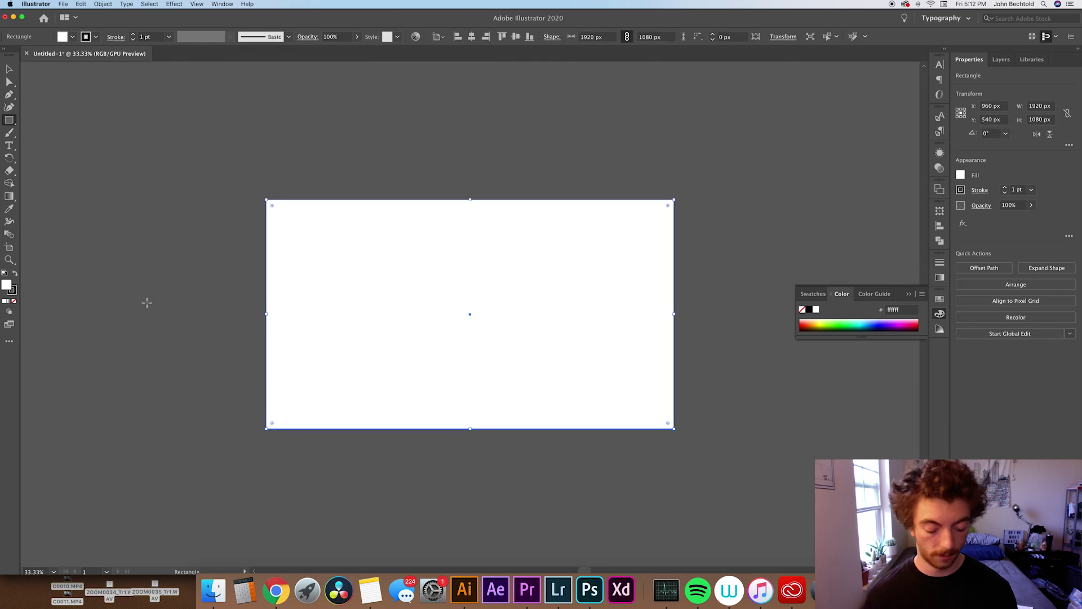
- Remove the background rectangle's stroke
{"action": "key", "text": "v"}
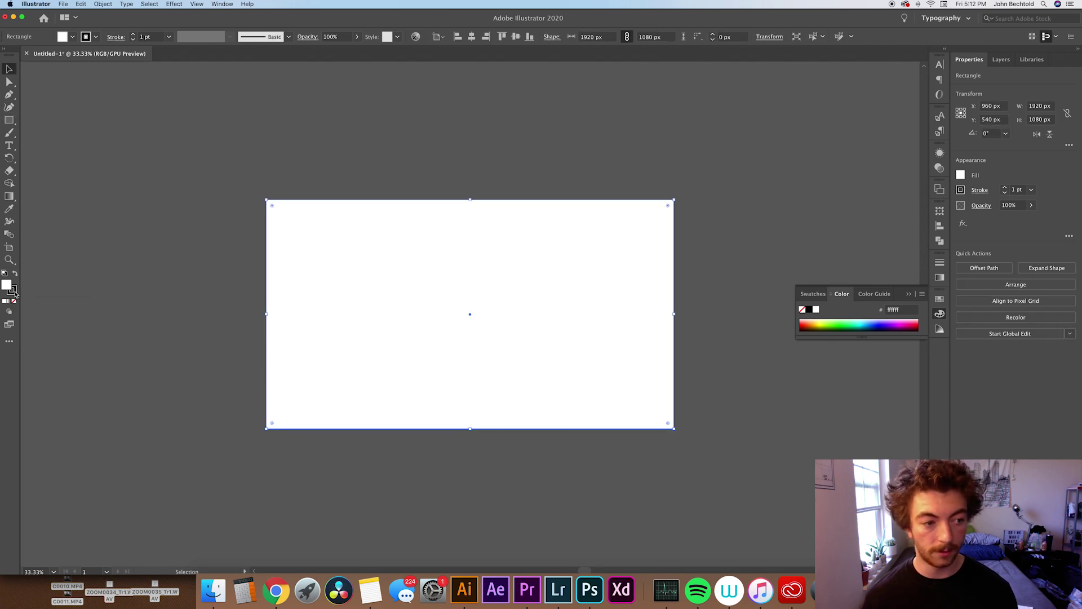
{"action": "left_click", "coordinate": [14, 293]}
{"action": "left_click", "coordinate": [13, 301]}
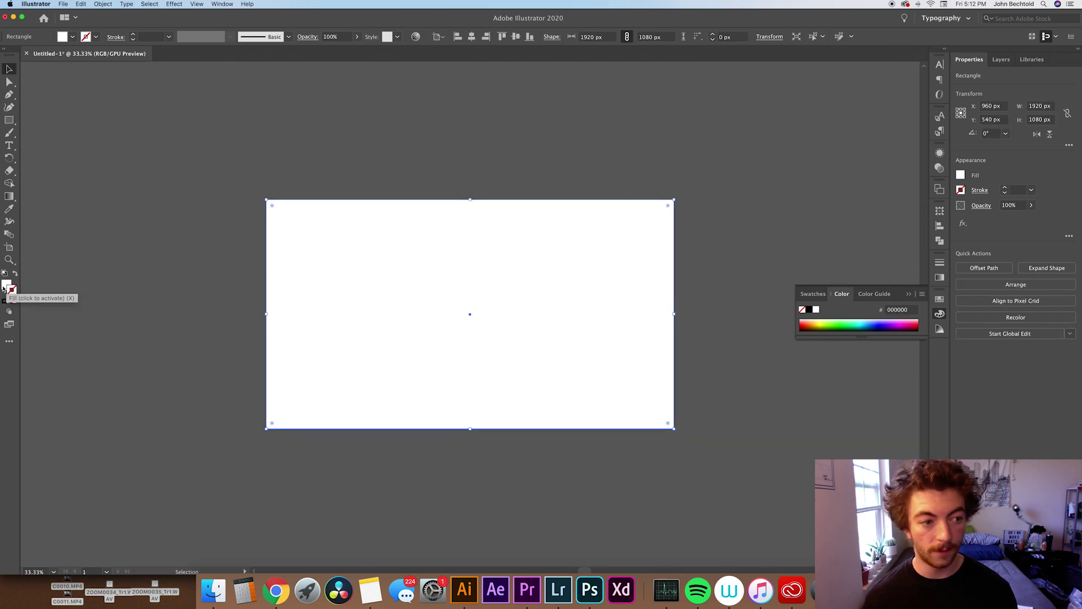
- Fill the rectangle with dark blue-grey #1b2123, then deselect it
{"action": "left_click", "coordinate": [5, 287]}
{"action": "double_click", "coordinate": [5, 287]}
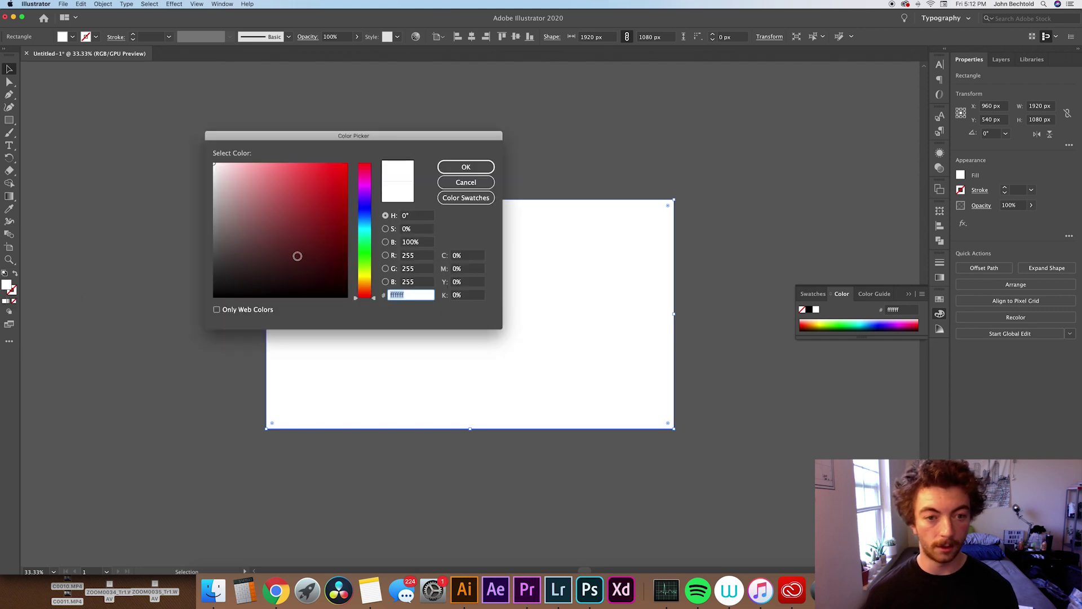
{"action": "left_click_drag", "start_coordinate": [297, 254], "coordinate": [241, 280]}
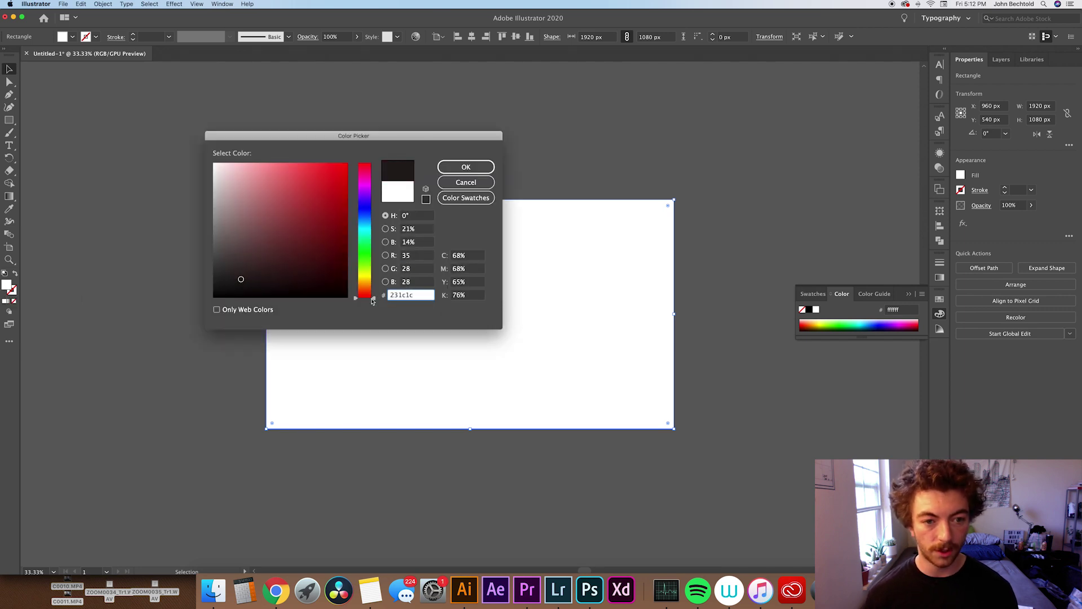
{"action": "left_click_drag", "start_coordinate": [374, 295], "coordinate": [376, 223]}
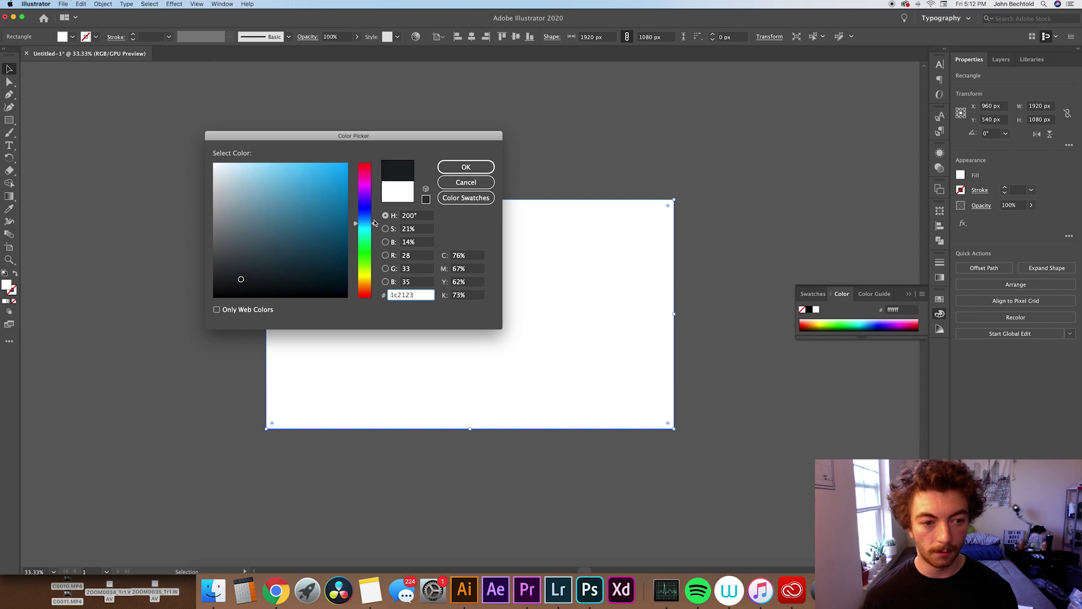
{"action": "left_click_drag", "start_coordinate": [240, 280], "coordinate": [244, 279]}
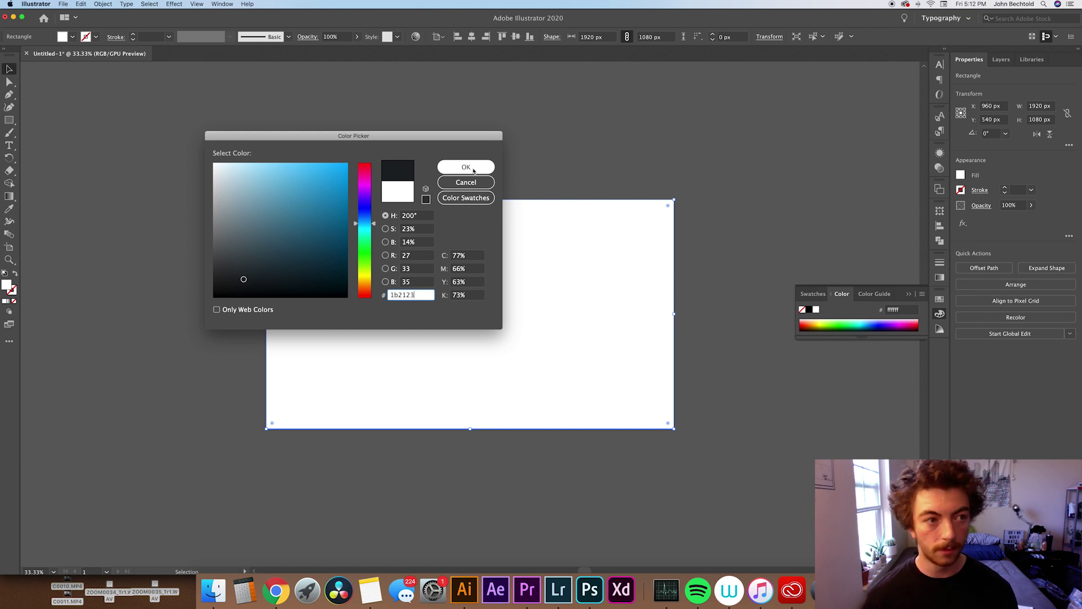
{"action": "left_click", "coordinate": [466, 167]}
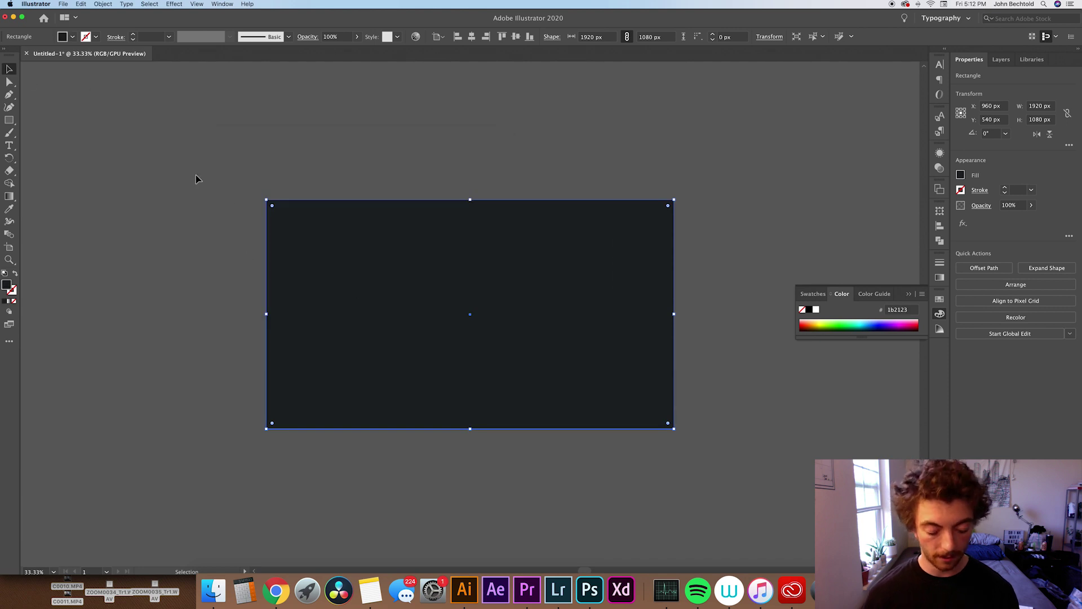
{"action": "key", "text": "a"}
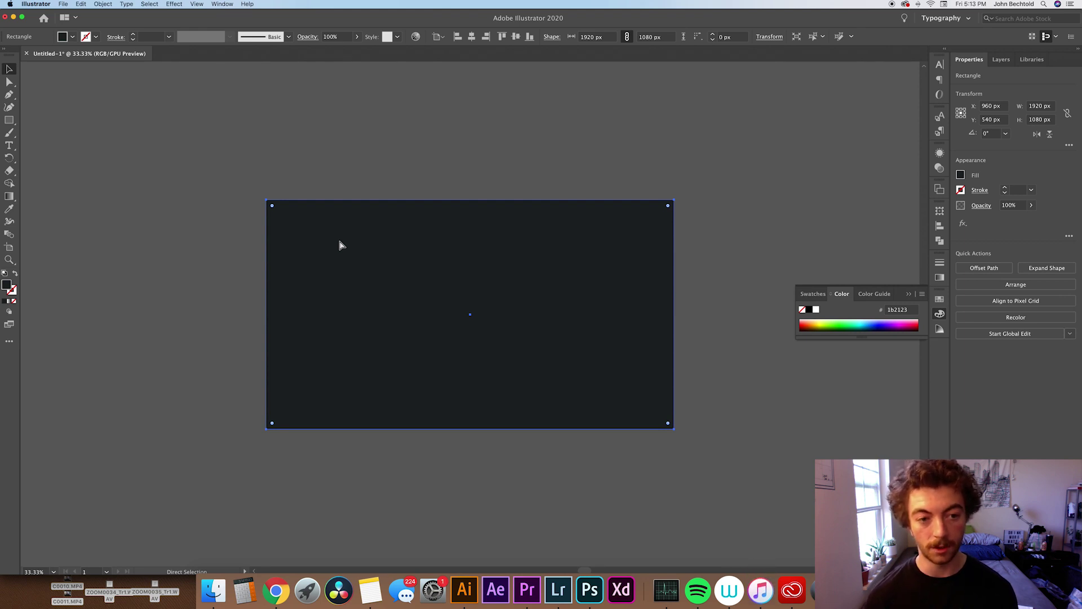
{"action": "key", "text": "super+shift+a"}
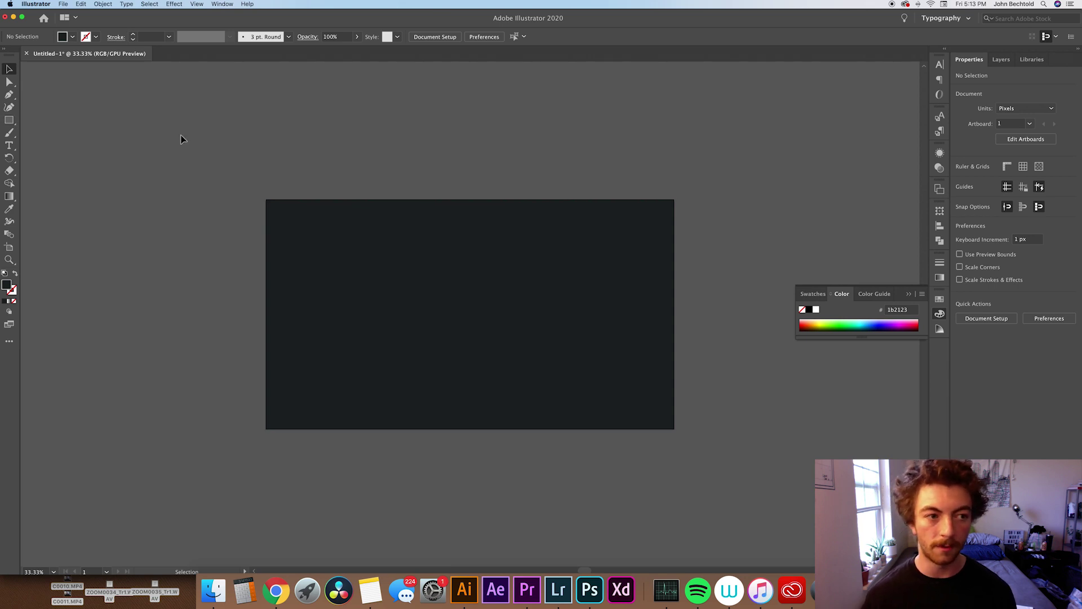
- Type RAD on the artboard and scale it up large near the centre
{"action": "left_click", "coordinate": [9, 145]}
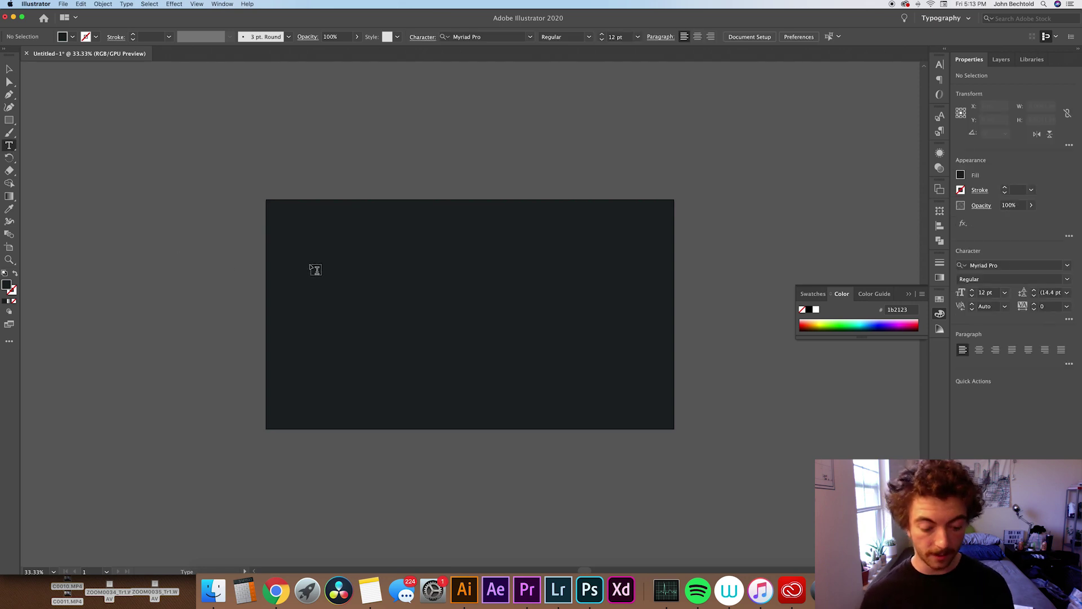
{"action": "left_click", "coordinate": [377, 281]}
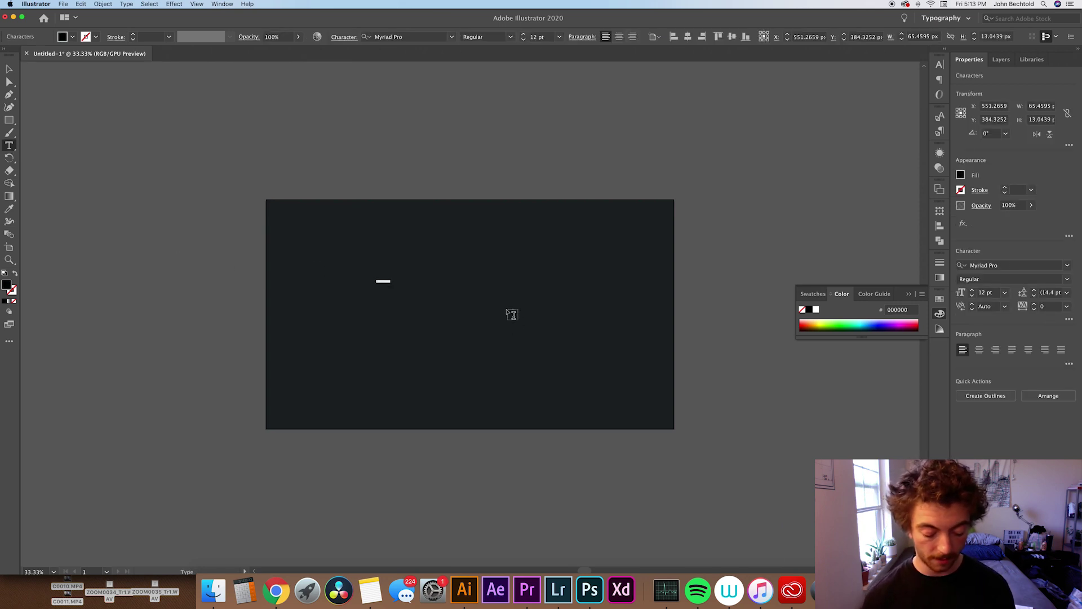
{"action": "key", "text": "BackSpace"}
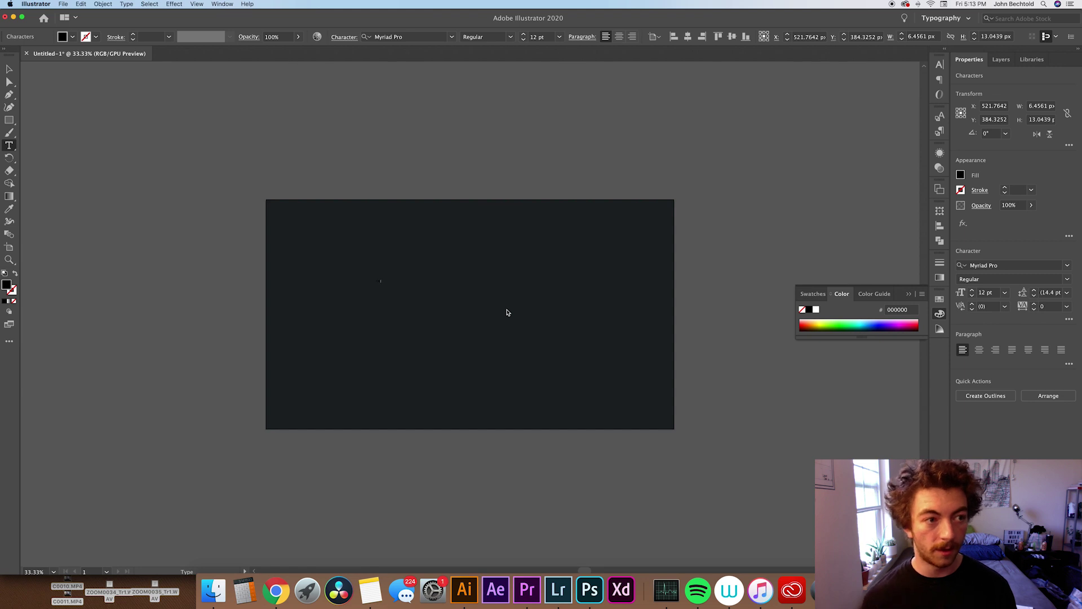
{"action": "type", "text": "Type"}
{"action": "key", "text": "Escape"}
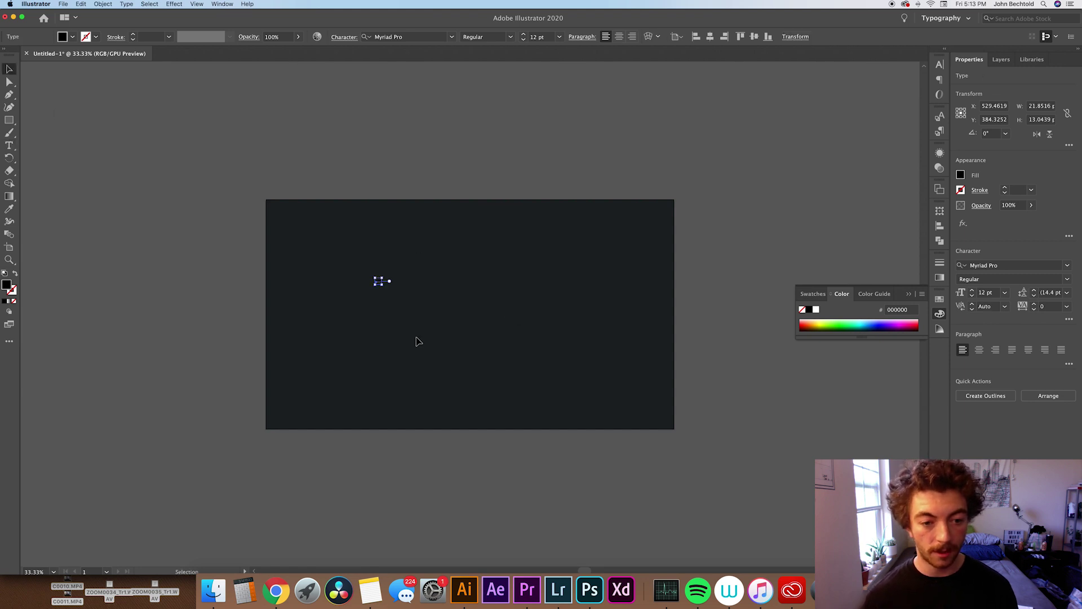
{"action": "left_click_drag", "start_coordinate": [382, 283], "coordinate": [563, 391]}
{"action": "left_click_drag", "start_coordinate": [536, 347], "coordinate": [511, 326]}
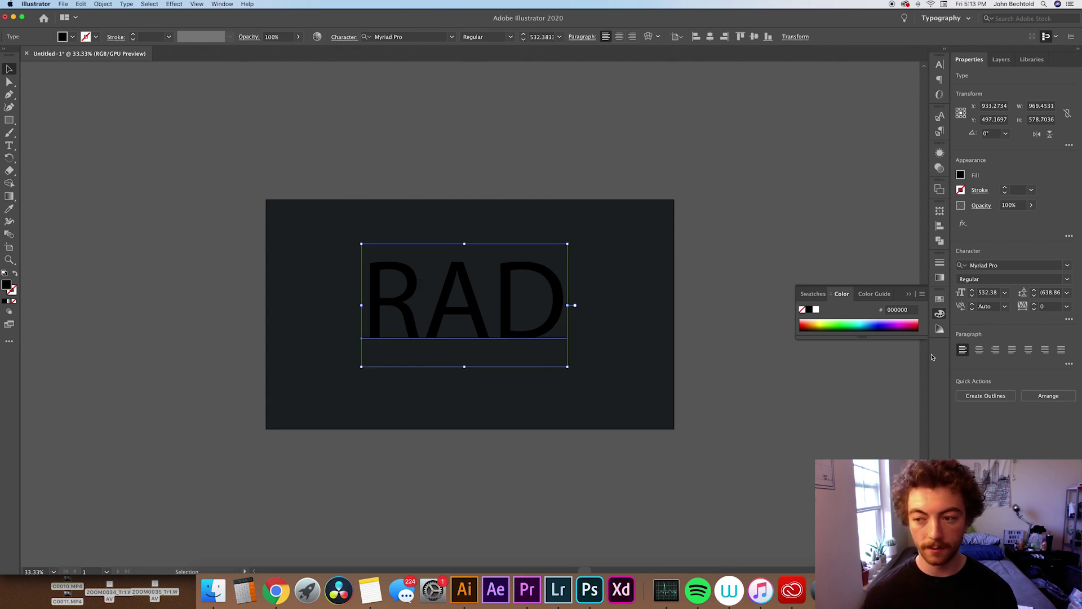
- Set the RAD font to Helvetica Neue Bold
{"action": "left_click", "coordinate": [1067, 265]}
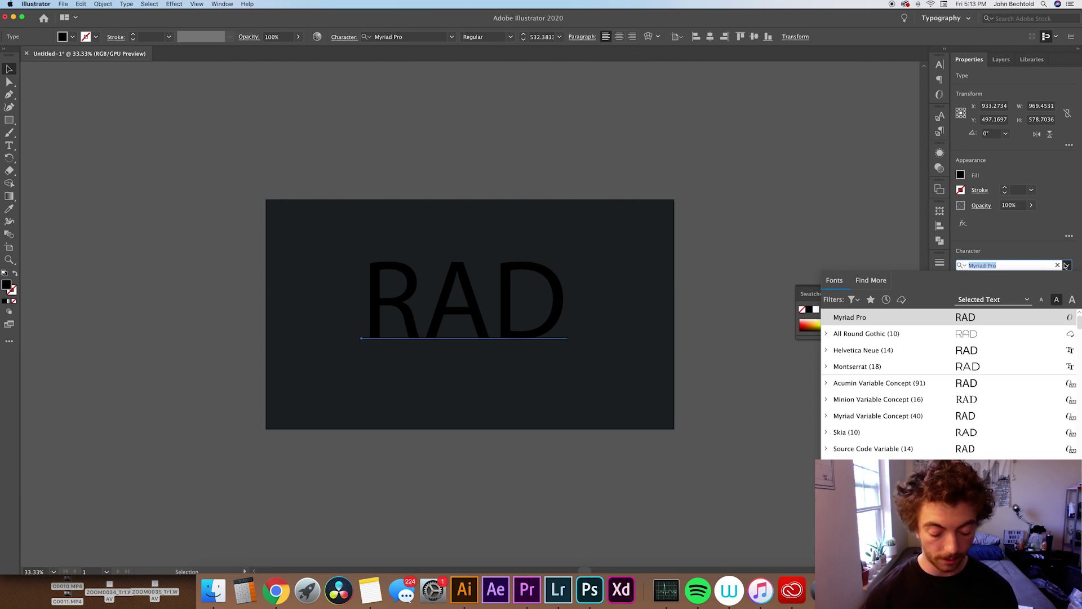
{"action": "type", "text": "HEL"}
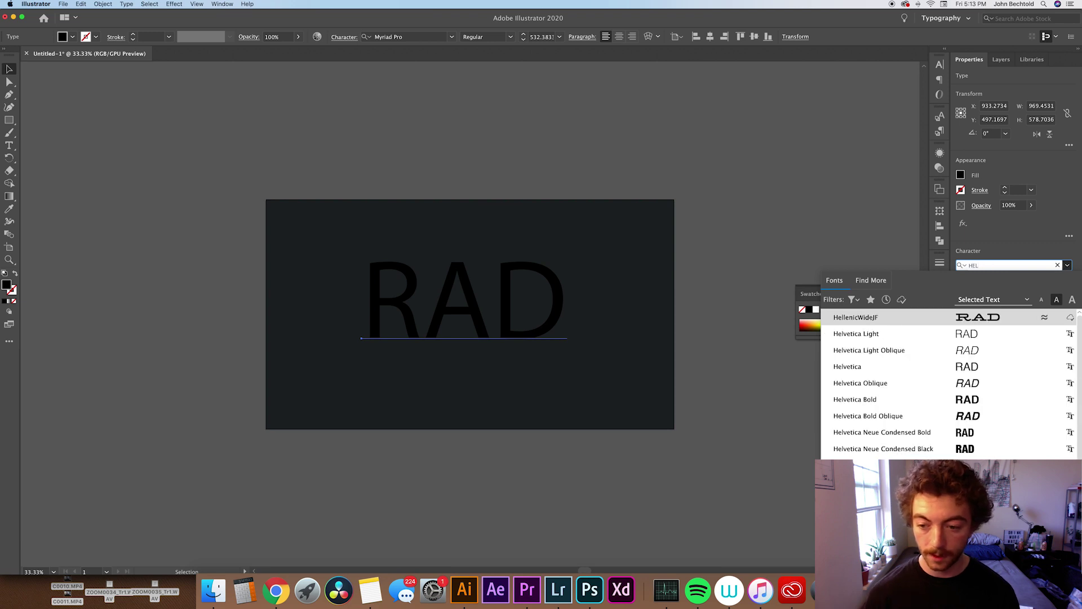
{"action": "left_click", "coordinate": [947, 432]}
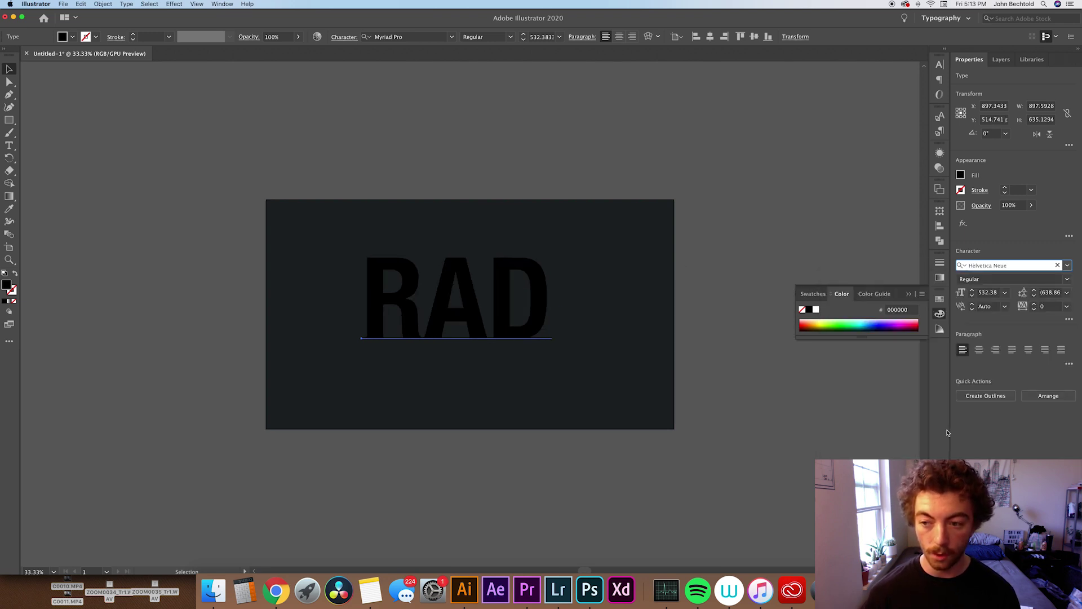
{"action": "left_click", "coordinate": [1068, 280]}
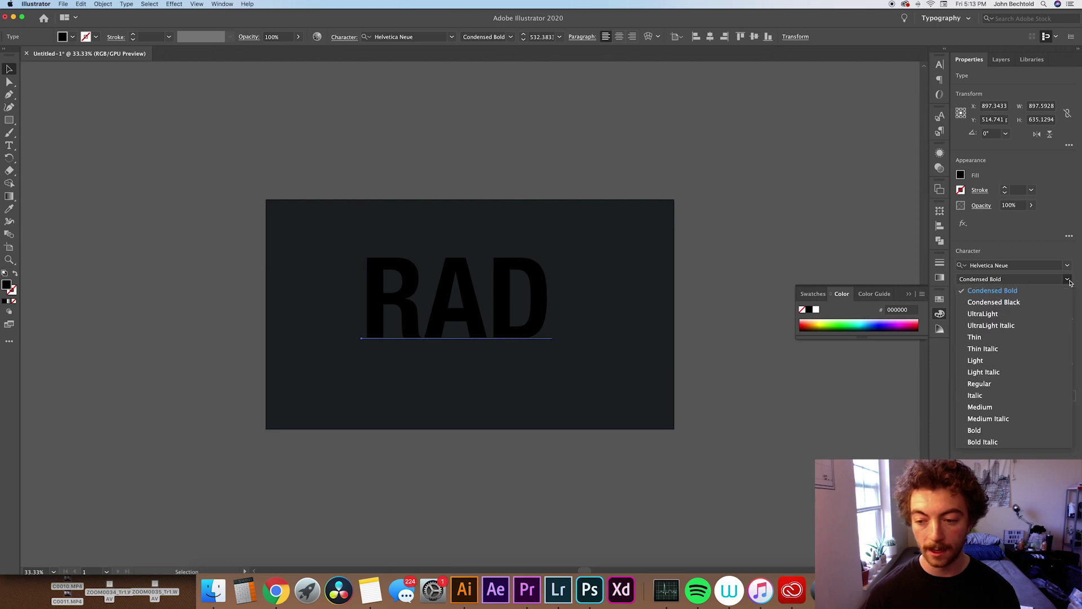
{"action": "left_click", "coordinate": [994, 434]}
- Reselect RAD and set its fill to None
{"action": "left_click", "coordinate": [801, 388]}
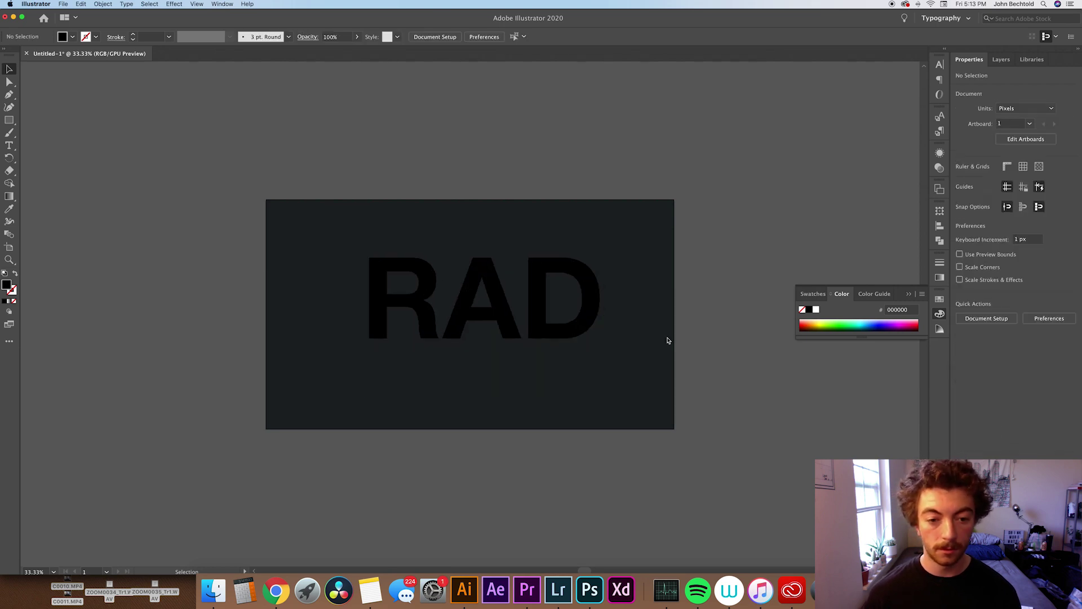
{"action": "left_click", "coordinate": [558, 340]}
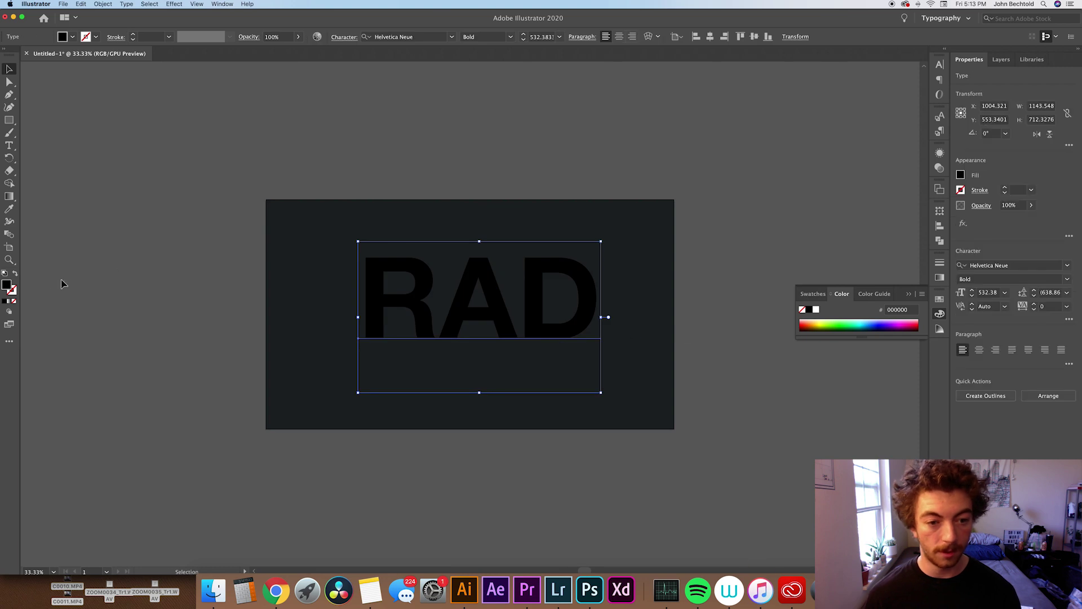
{"action": "left_click", "coordinate": [14, 300]}
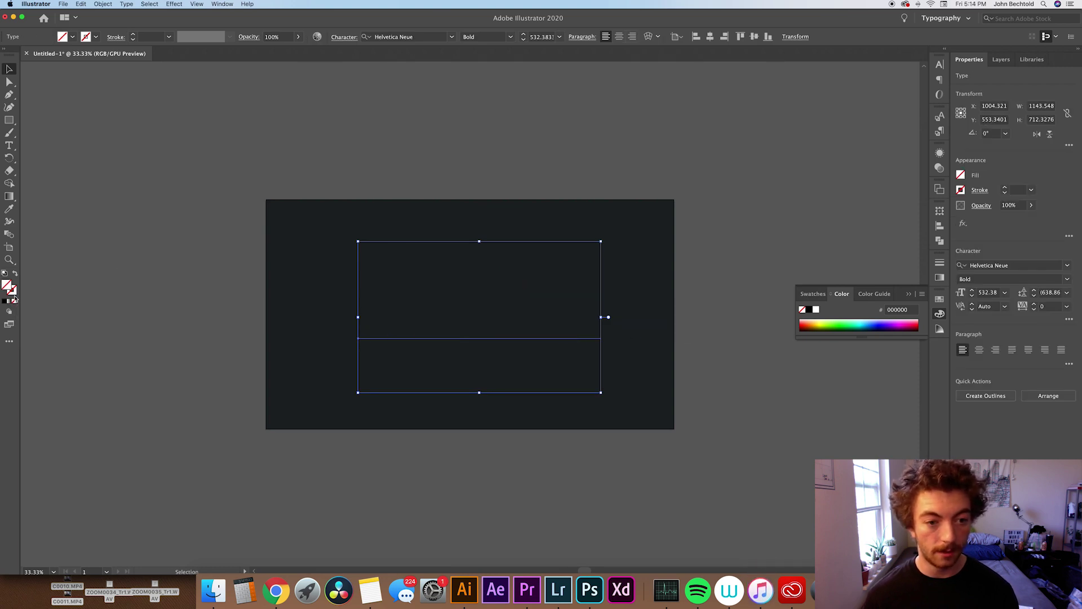
- Give the RAD outline the red stroke colour #ef3511
{"action": "double_click", "coordinate": [15, 297]}
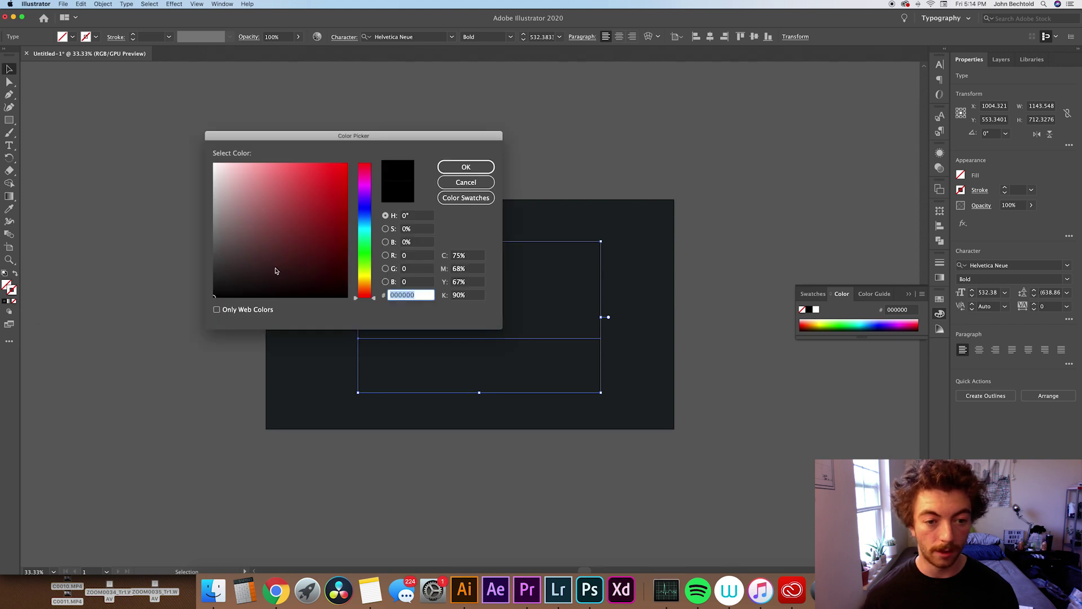
{"action": "left_click", "coordinate": [375, 295]}
{"action": "left_click_drag", "start_coordinate": [375, 297], "coordinate": [374, 294]}
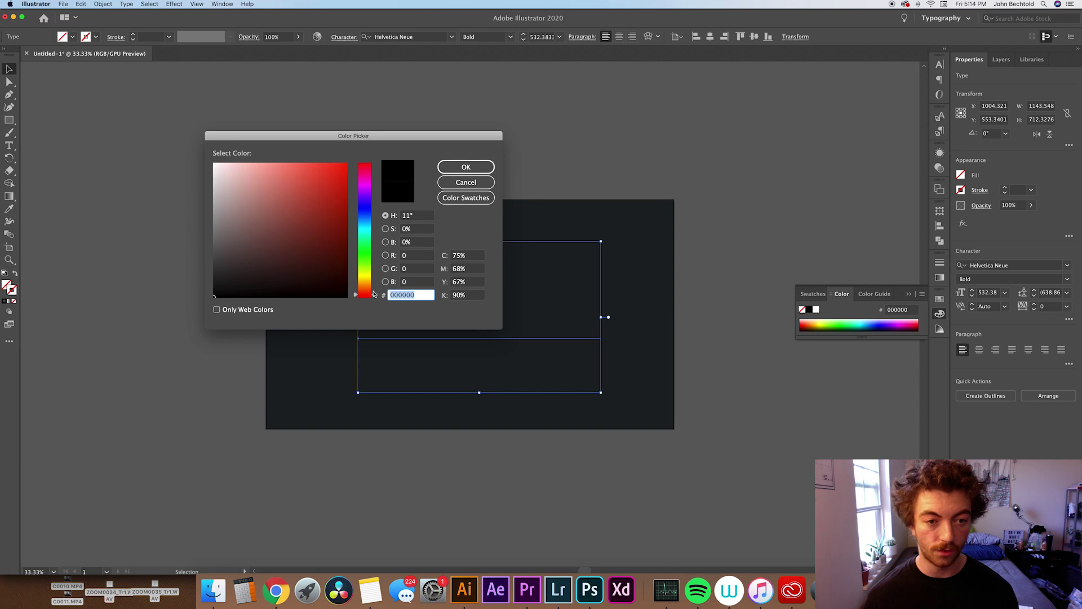
{"action": "mouse_move", "coordinate": [320, 210]}
{"action": "left_mouse_down"}
{"action": "mouse_move", "coordinate": [324, 182]}
{"action": "mouse_move", "coordinate": [338, 171]}
{"action": "left_mouse_up"}
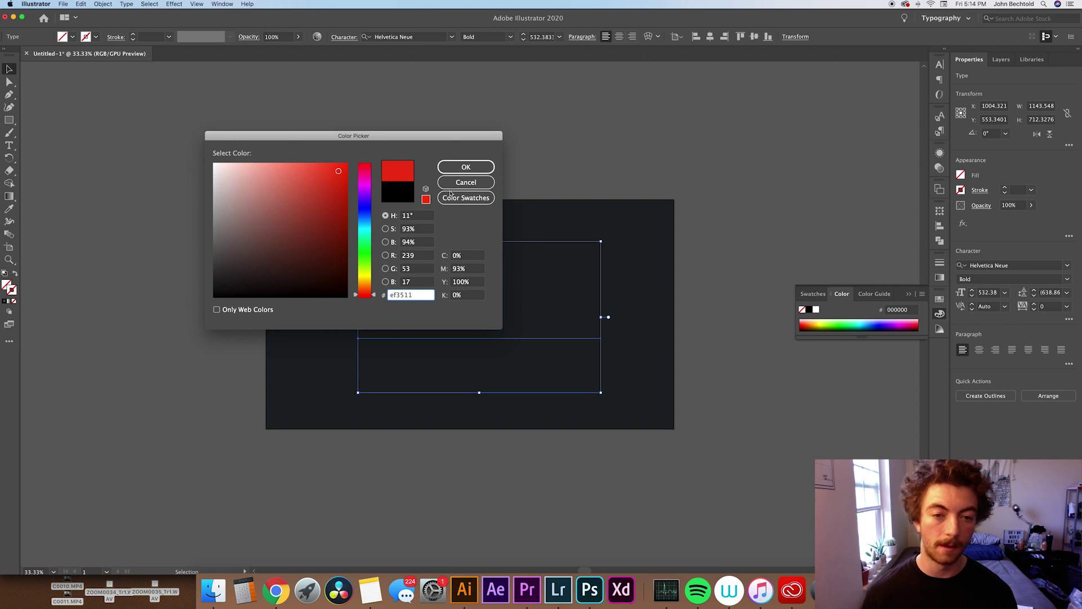
{"action": "left_click", "coordinate": [476, 172]}
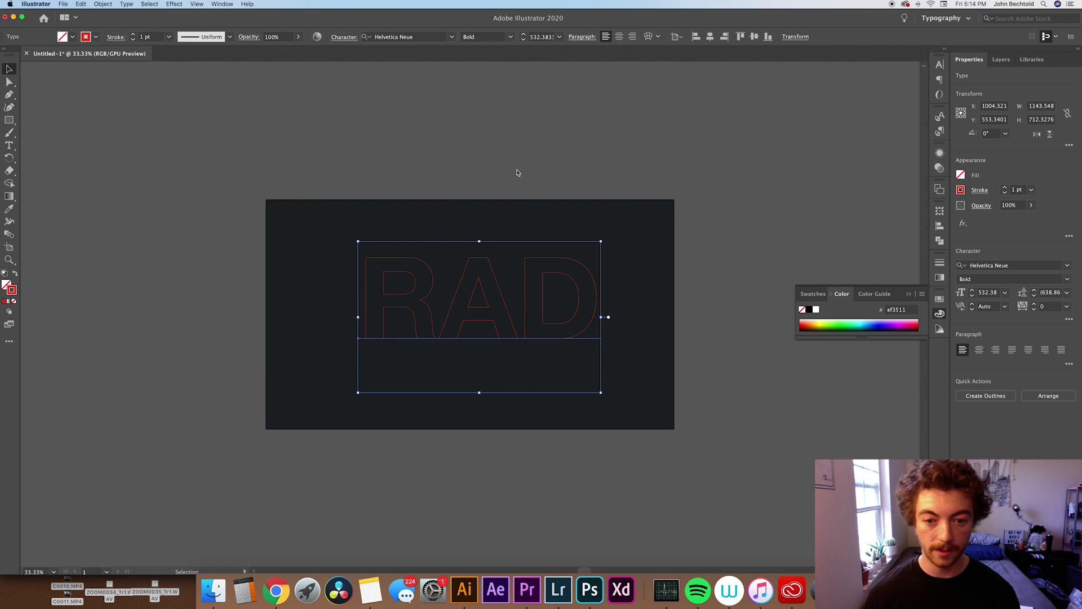
- Set the RAD stroke weight to 2 pt and Alt-drag a copy beside the artboard
{"action": "left_click", "coordinate": [760, 181]}
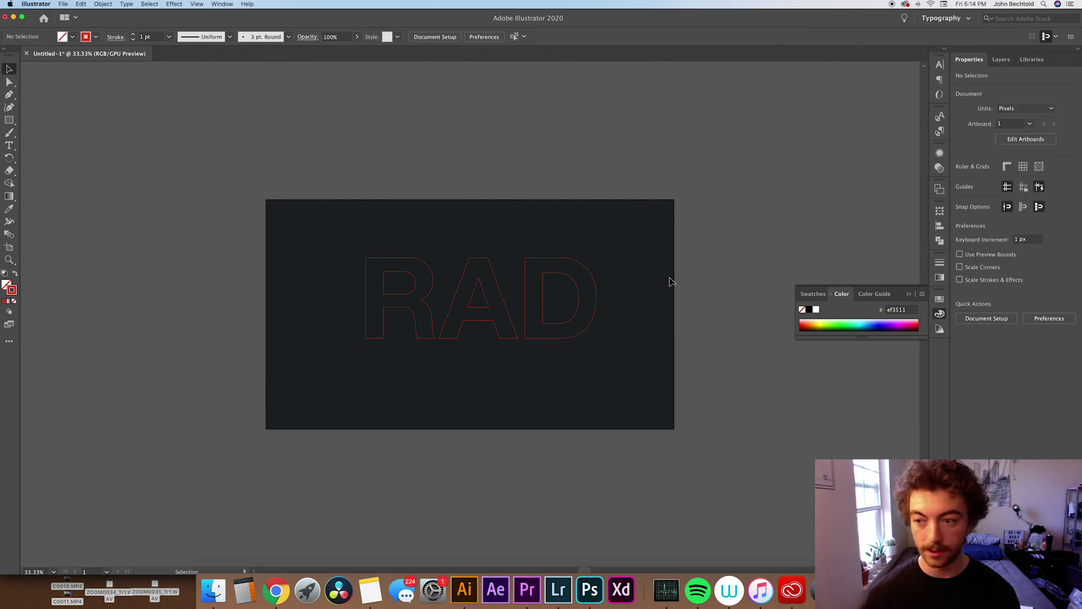
{"action": "left_click_drag", "start_coordinate": [643, 316], "coordinate": [388, 234]}
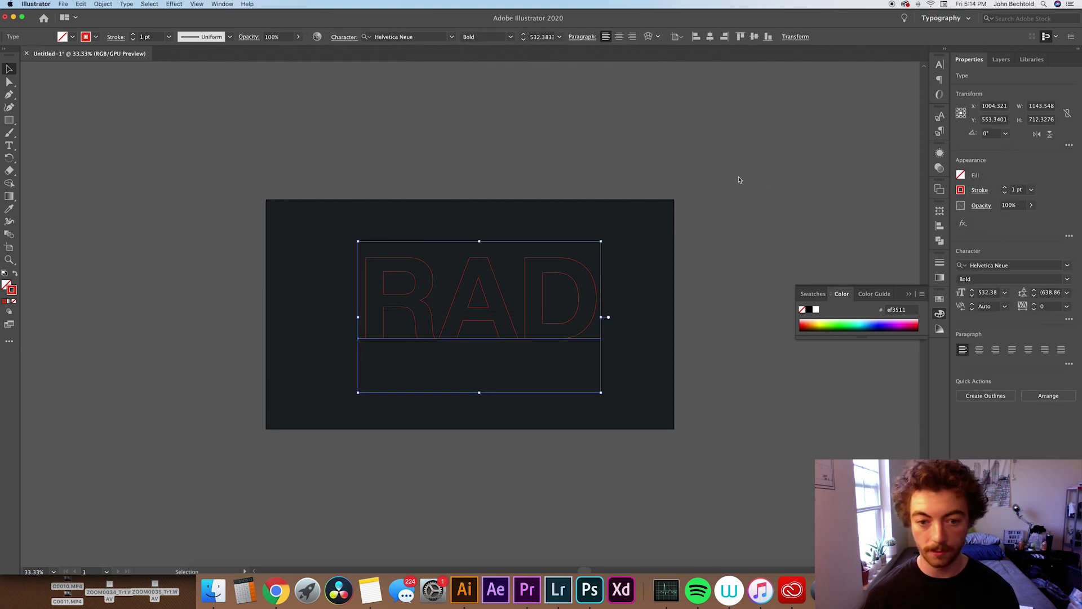
{"action": "left_click", "coordinate": [1005, 190]}
{"action": "left_click", "coordinate": [783, 240]}
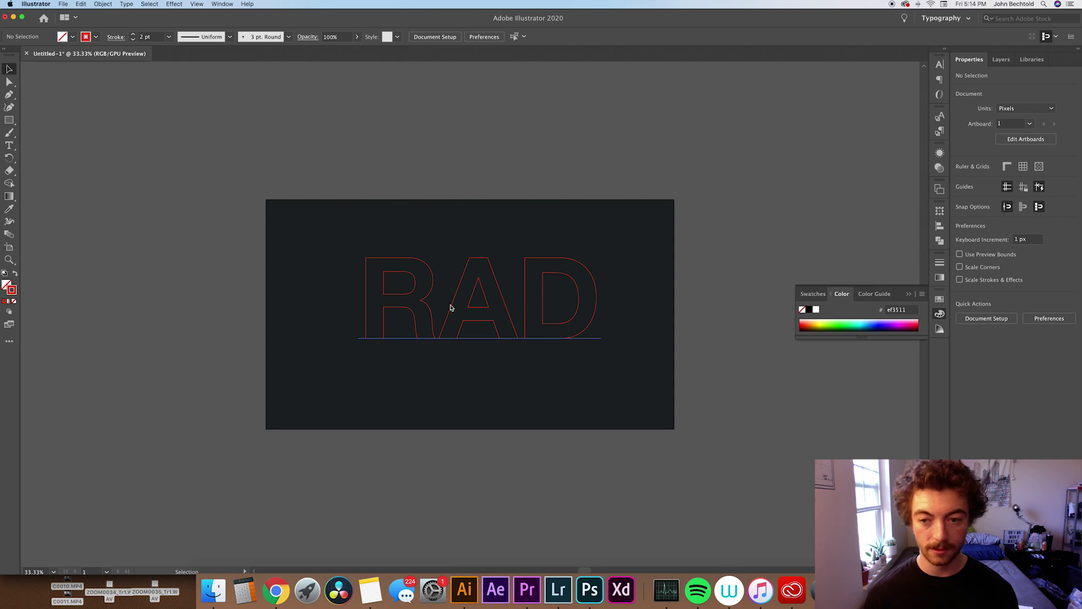
{"action": "left_click_drag", "start_coordinate": [450, 308], "coordinate": [786, 243]}
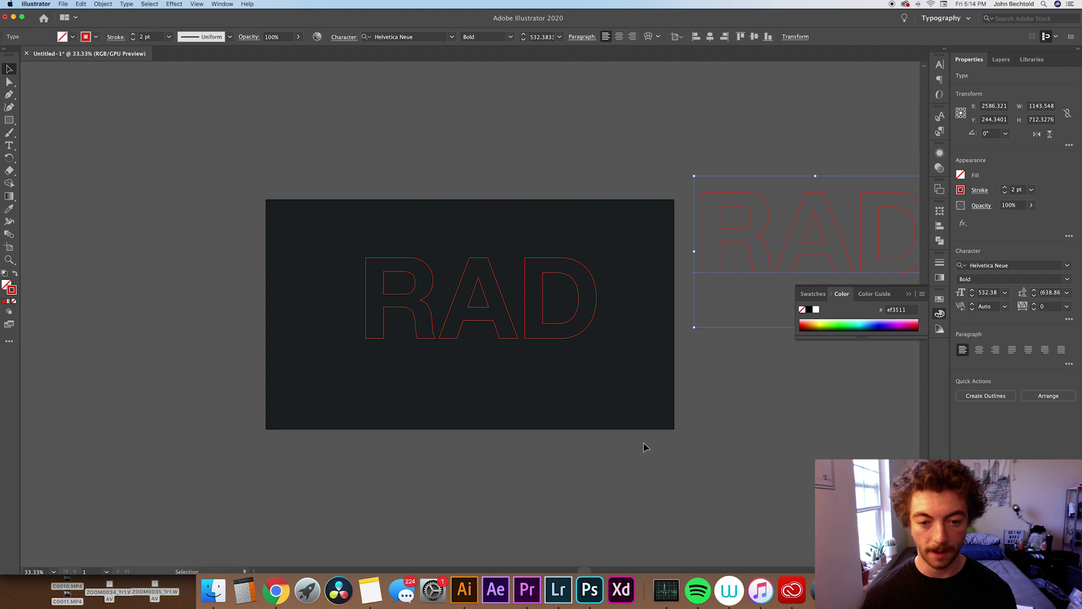
- Set the original RAD outline to Round Cap and Round Join in the Stroke panel
{"action": "scroll", "coordinate": [615, 428], "scroll_direction": "right", "scroll_amount": 1}
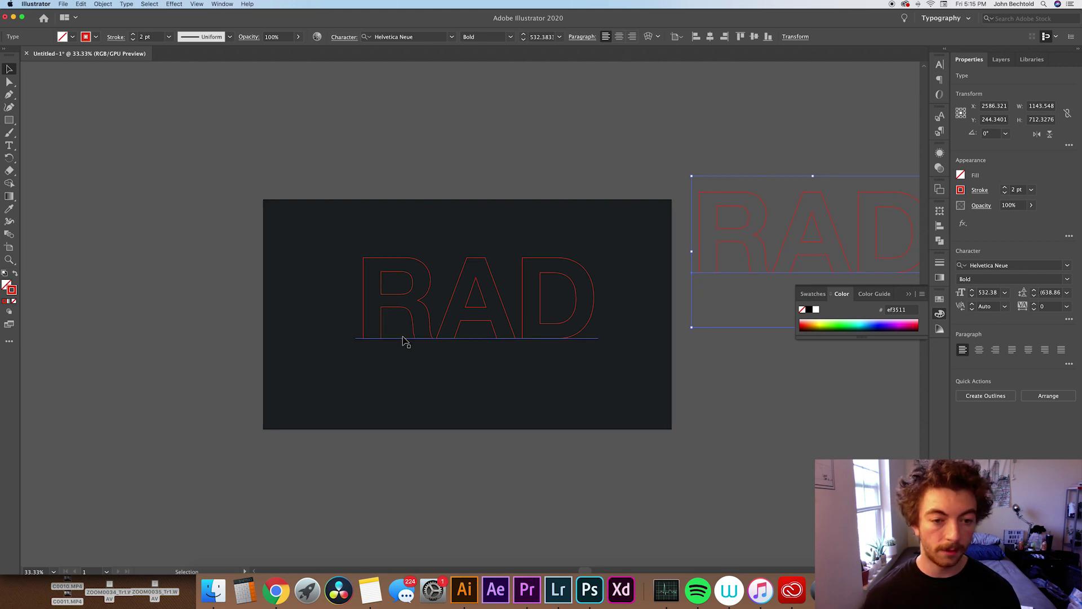
{"action": "left_click", "coordinate": [414, 316]}
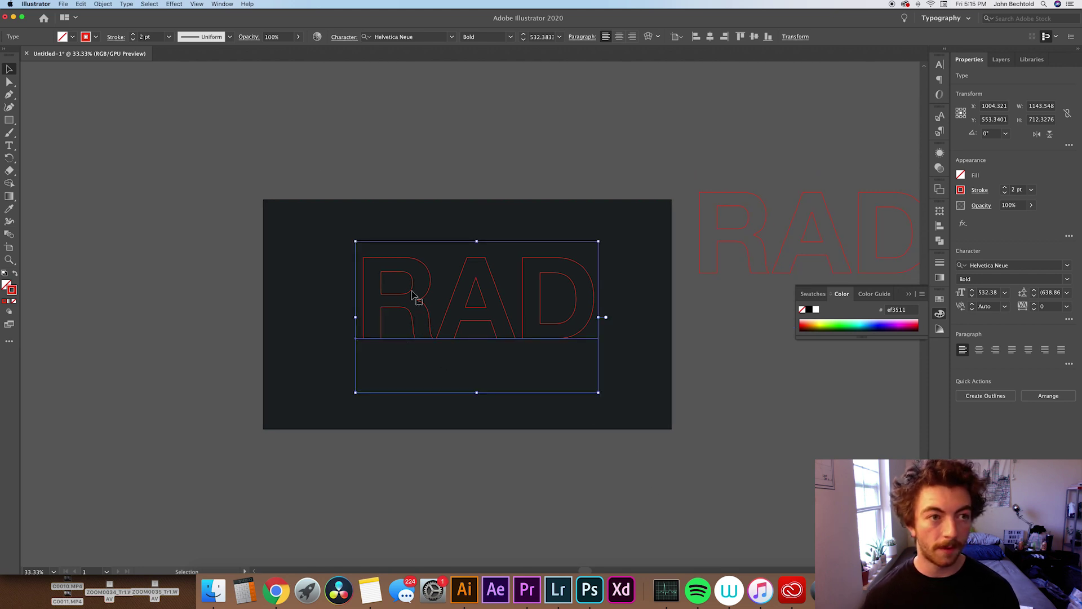
{"action": "left_click", "coordinate": [114, 37]}
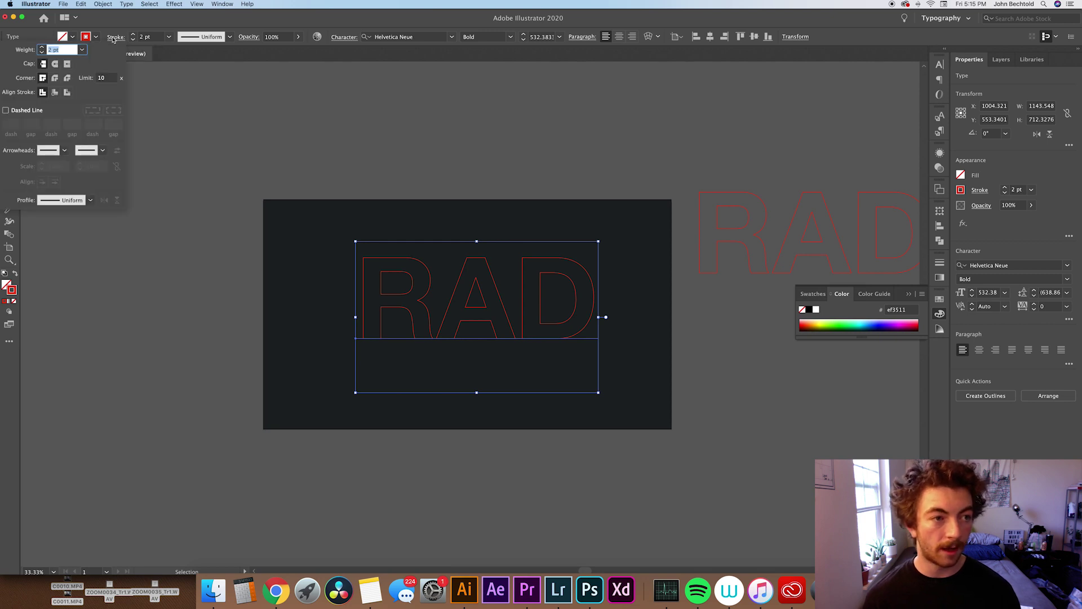
{"action": "left_click", "coordinate": [54, 63]}
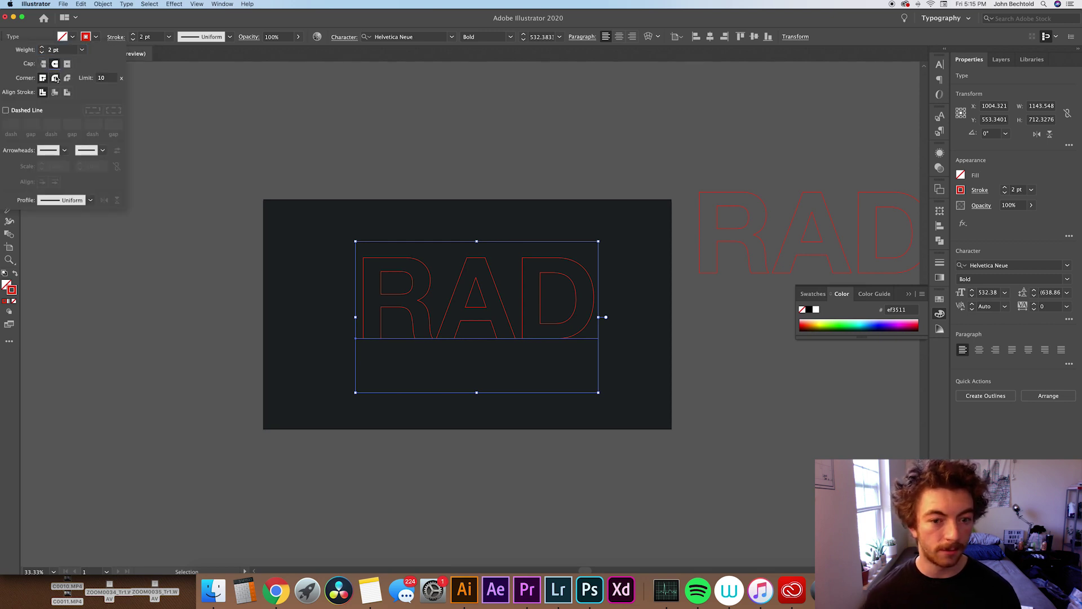
{"action": "left_click", "coordinate": [55, 78]}
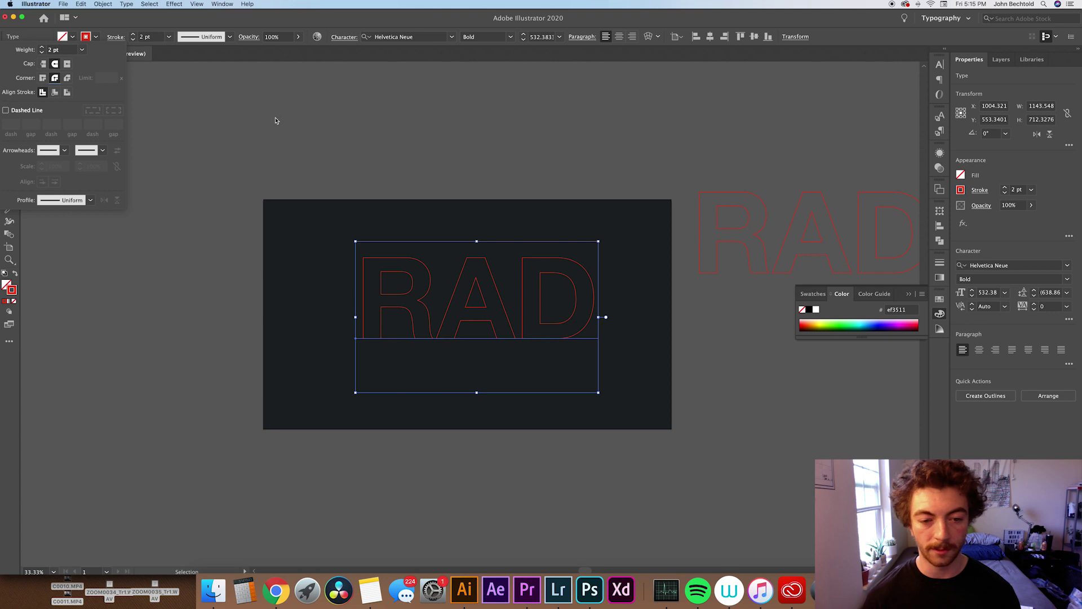
- Convert the original RAD text to outlined shapes with Create Outlines (Shift+Cmd+O)
{"action": "key", "text": "Escape"}
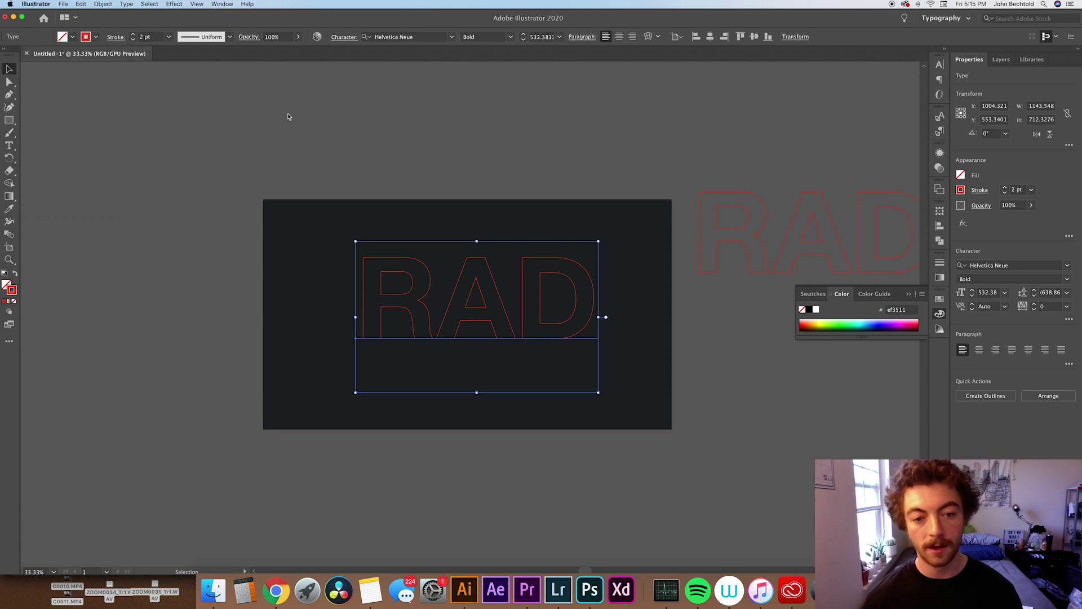
{"action": "left_click", "coordinate": [367, 141]}
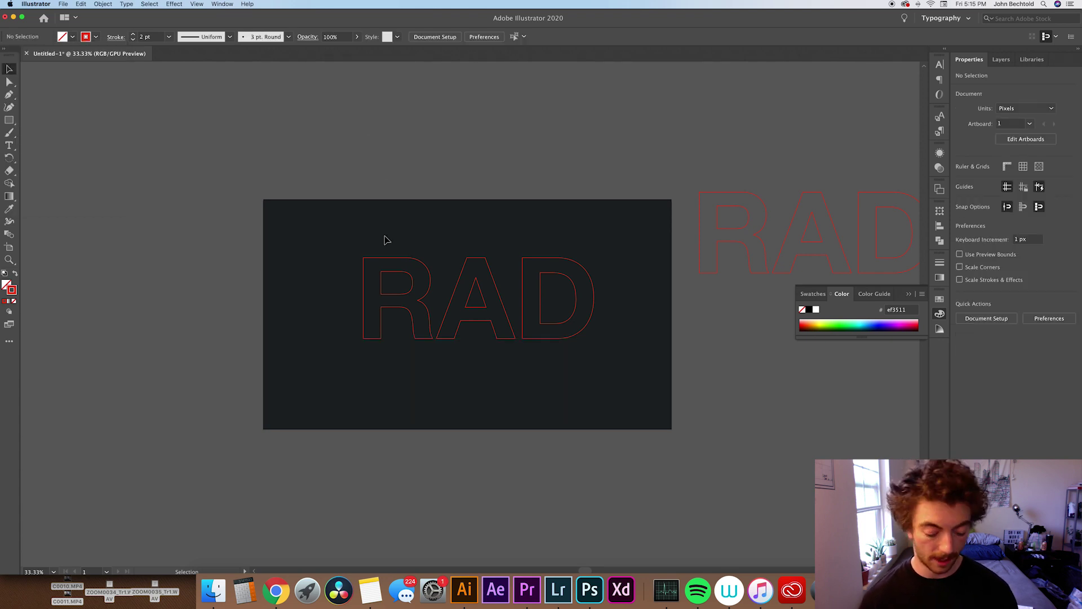
{"action": "left_click", "coordinate": [425, 310]}
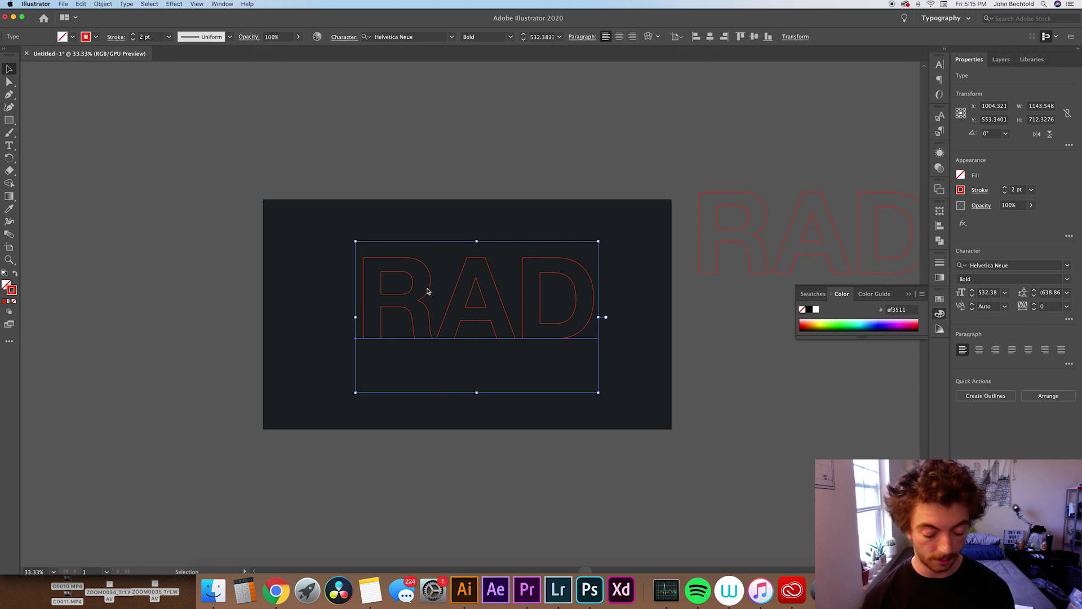
{"action": "key", "text": "a"}
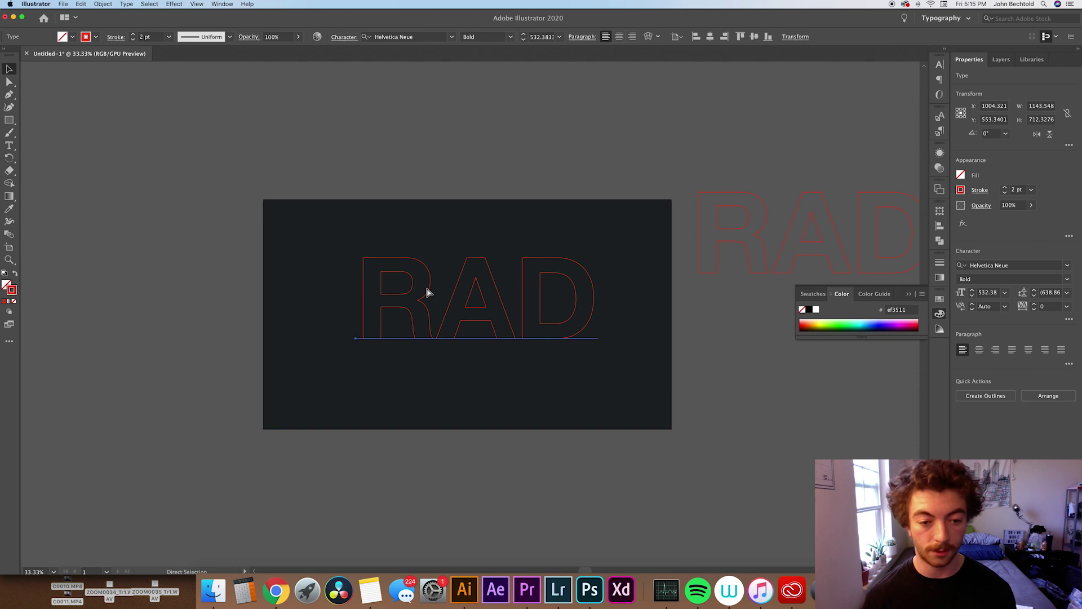
{"action": "key", "text": "super+shift+o"}
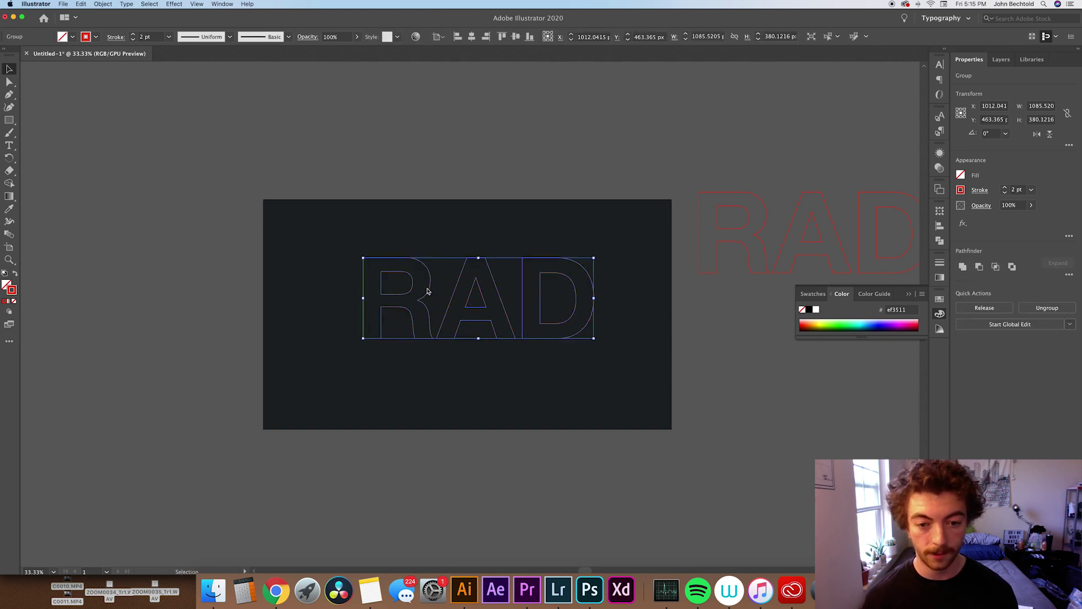
{"action": "left_click", "coordinate": [390, 168]}
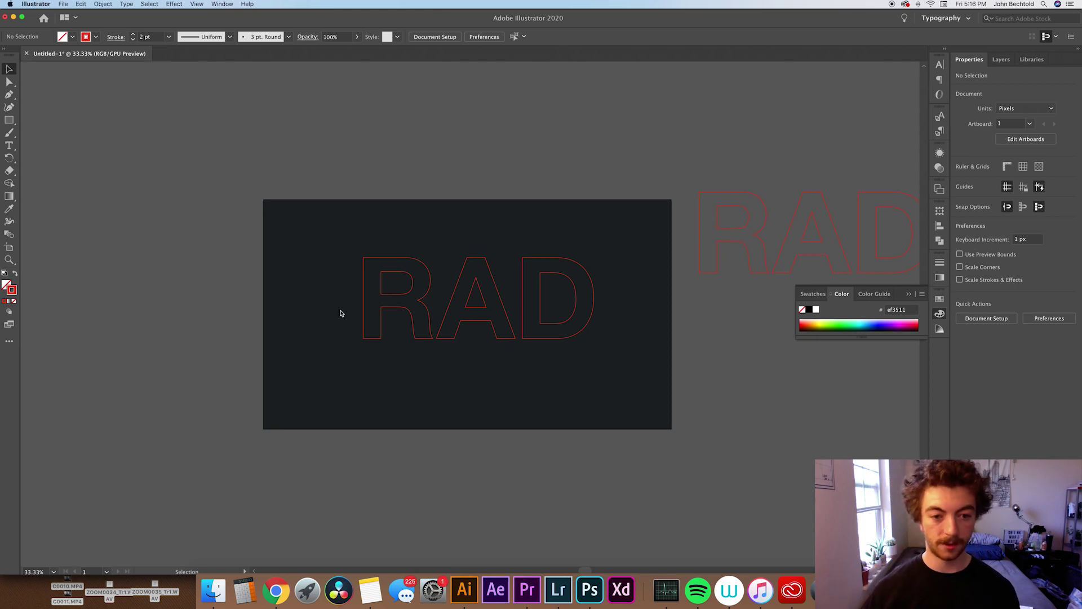
- Zoom to 100% and pan so the RAD outlines fill the view
{"action": "key", "text": "super+1"}
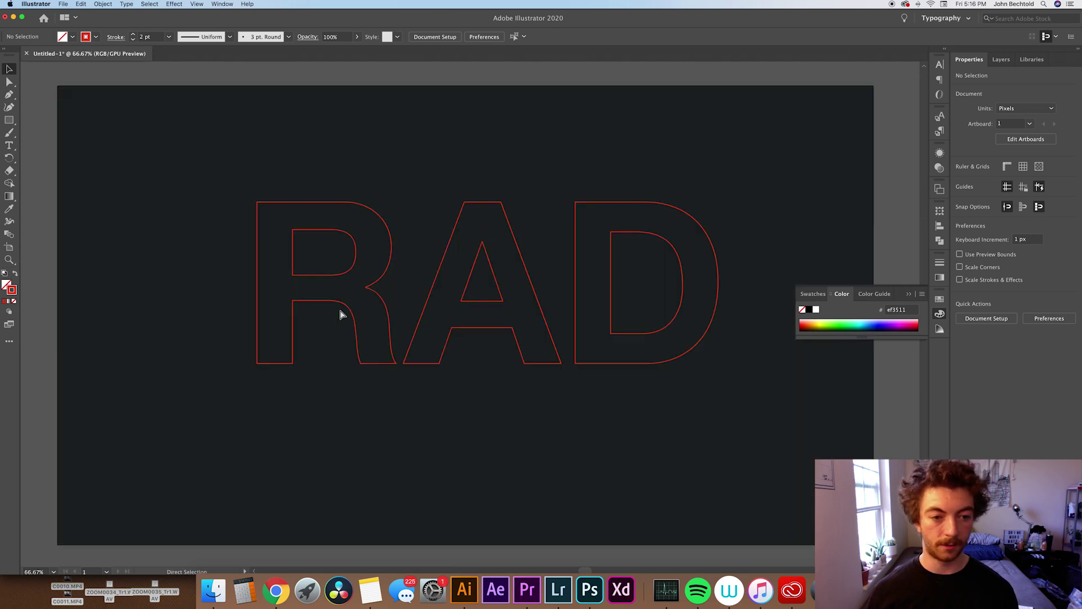
{"action": "scroll", "coordinate": [340, 314], "scroll_direction": "up", "scroll_amount": 5}
{"action": "scroll", "coordinate": [340, 314], "scroll_direction": "left", "scroll_amount": 5}
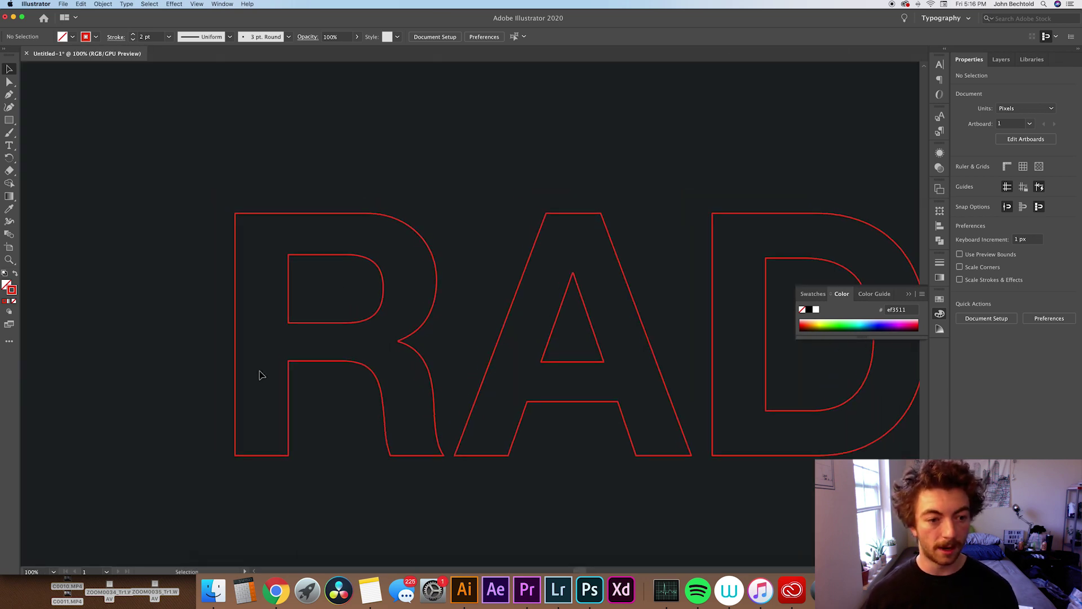
{"action": "left_click", "coordinate": [9, 94]}
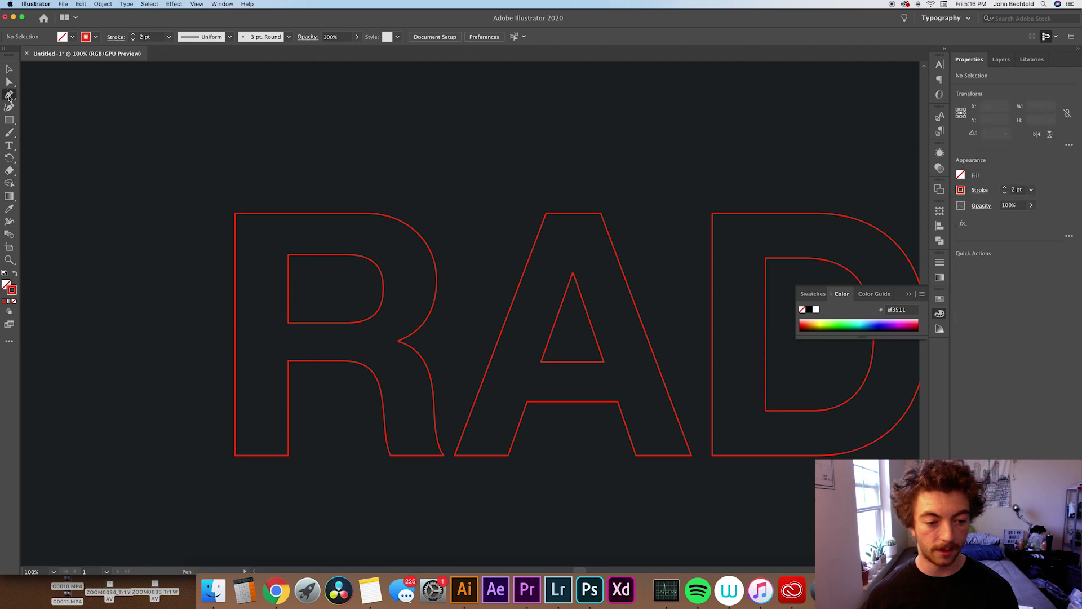
- Draw a short vertical line left of the R and copy it between R and A and left of D
{"action": "left_click", "coordinate": [210, 401]}
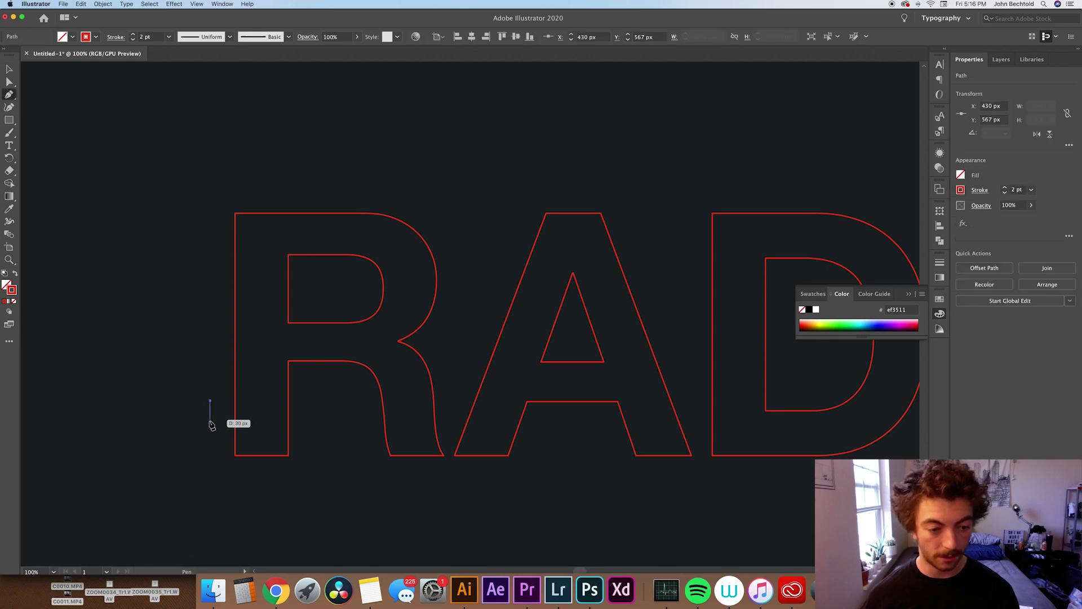
{"action": "left_click", "coordinate": [211, 418]}
{"action": "left_click", "coordinate": [213, 423], "text": "super"}
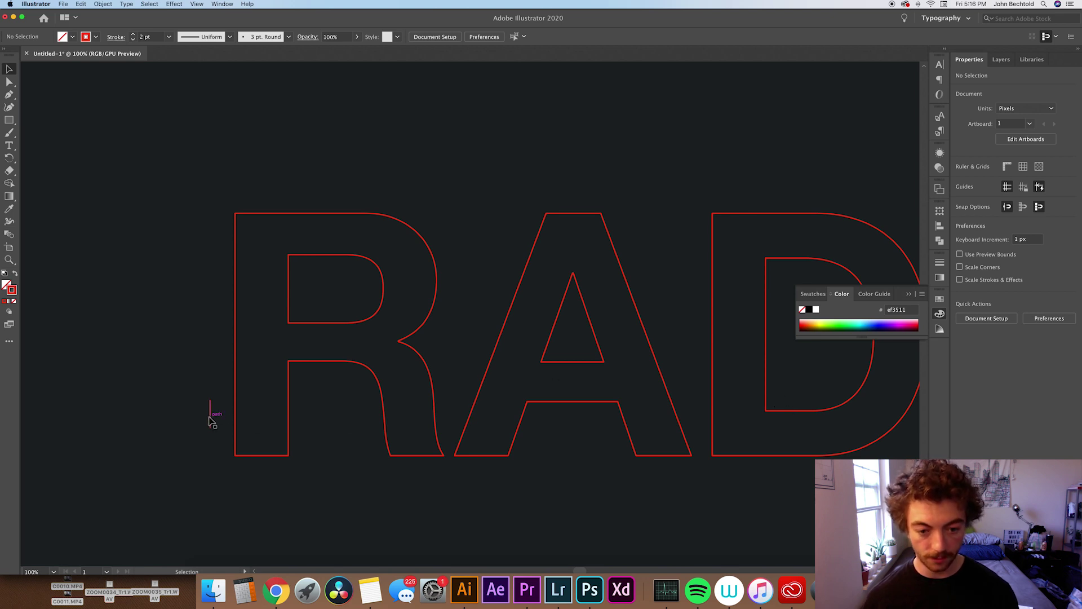
{"action": "left_click_drag", "start_coordinate": [209, 420], "coordinate": [455, 422]}
{"action": "left_click_drag", "start_coordinate": [210, 420], "coordinate": [703, 453]}
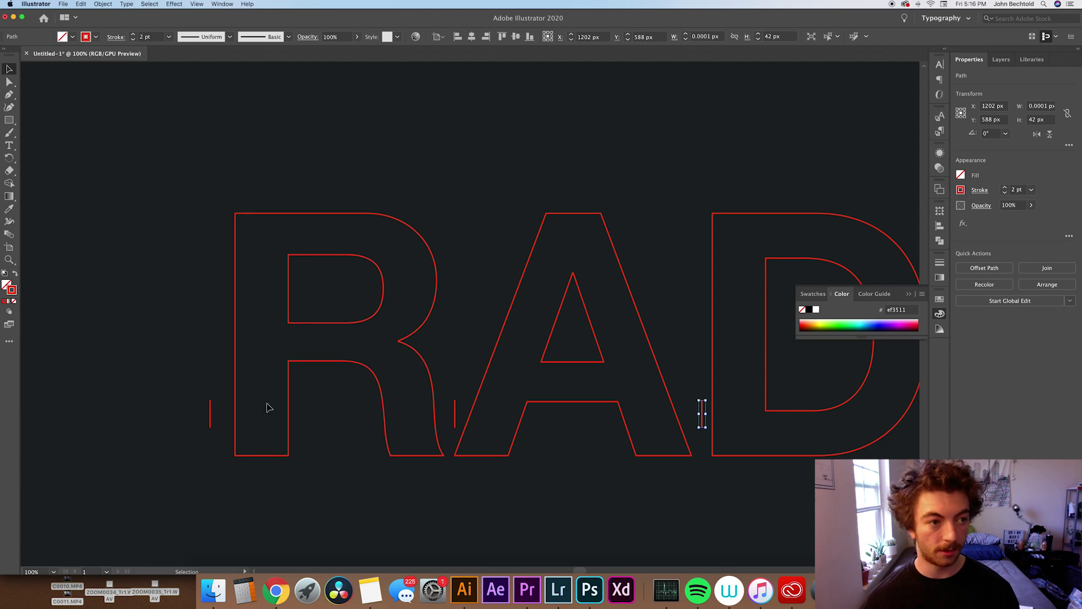
{"action": "key", "text": "c"}
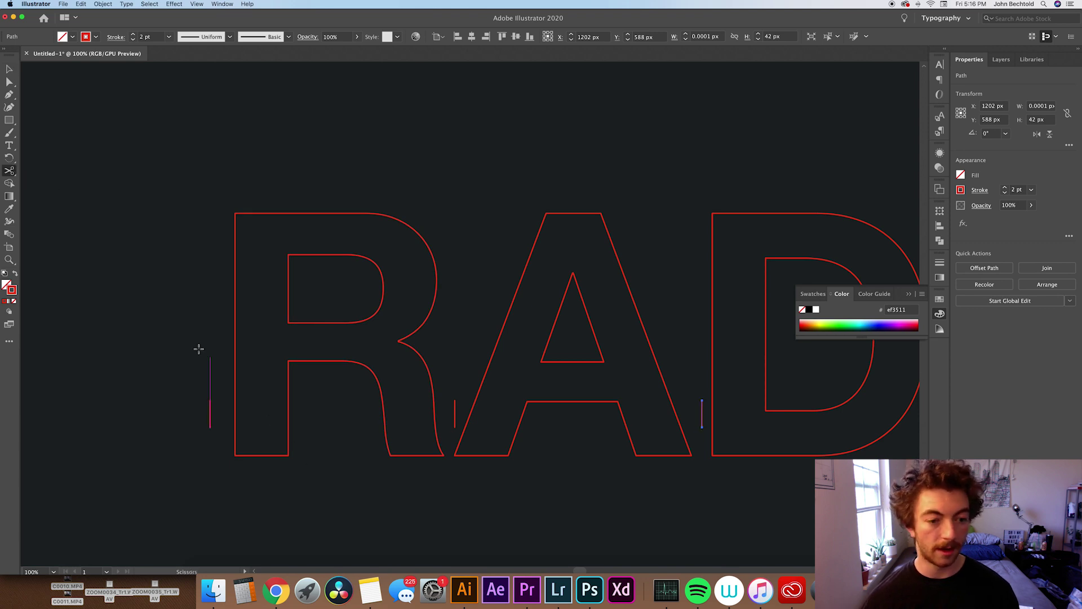
- Cut and delete a short piece from the R's lower left edge with Scissors
{"action": "left_click", "coordinate": [235, 400]}
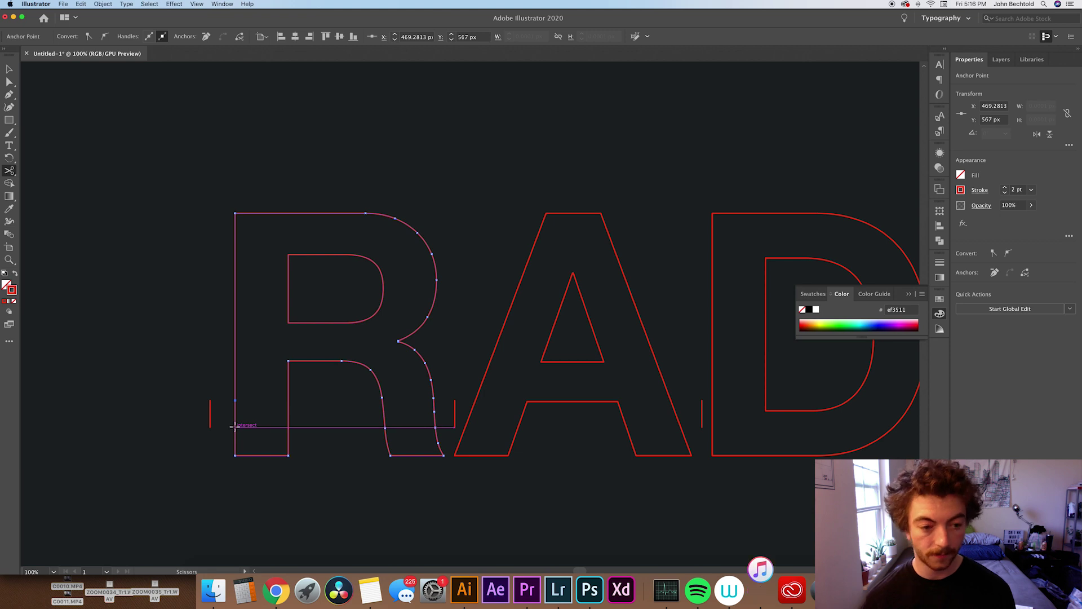
{"action": "left_click", "coordinate": [235, 427]}
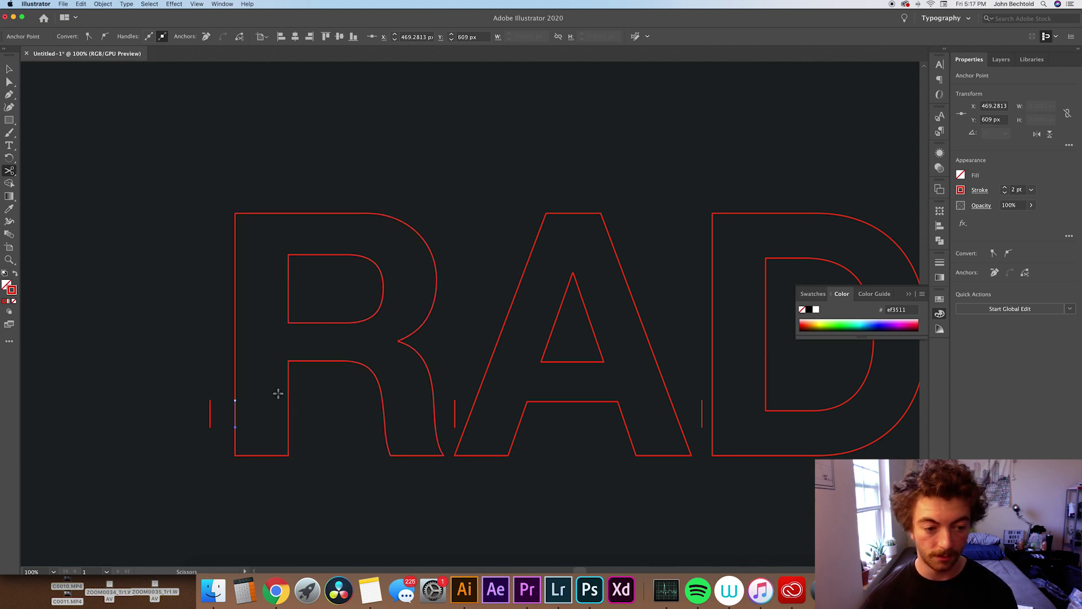
{"action": "key", "text": "Delete"}
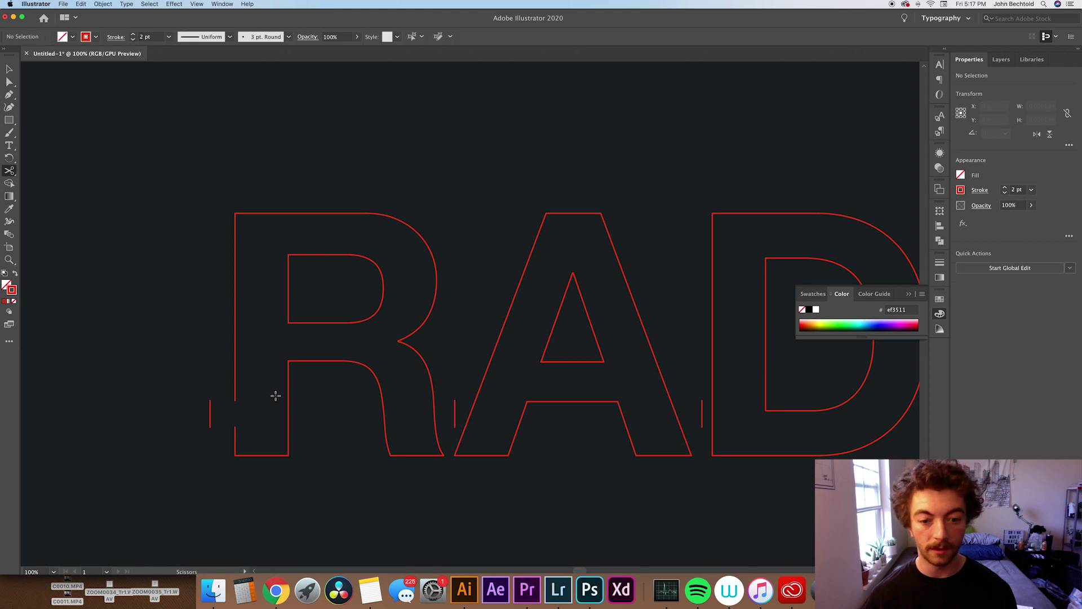
{"action": "key", "text": "v"}
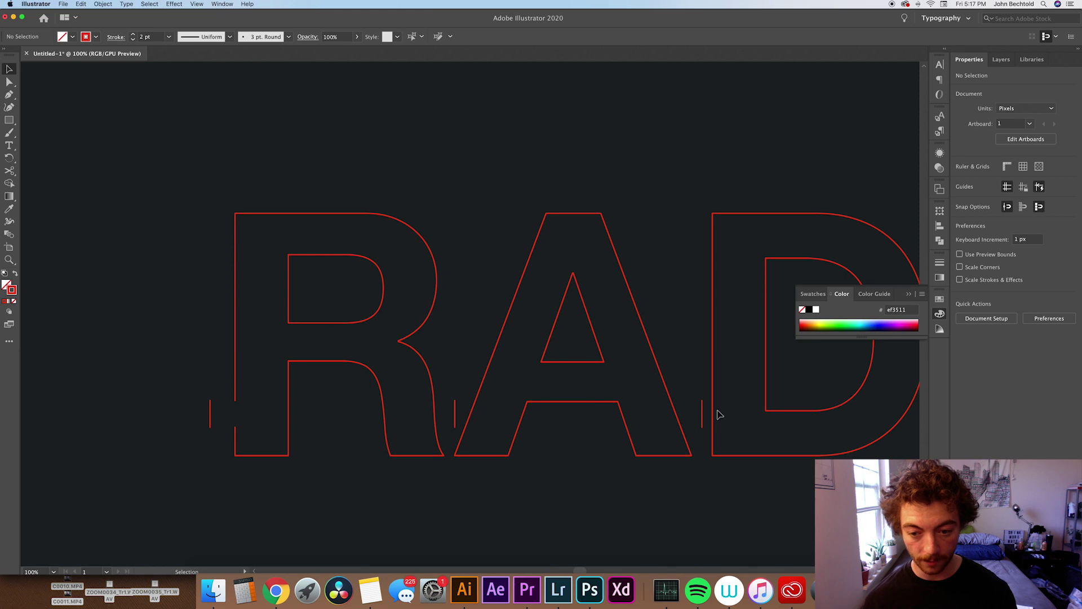
- Cut the D's outline twice at its left edge
{"action": "key", "text": "c"}
{"action": "left_click", "coordinate": [712, 431]}
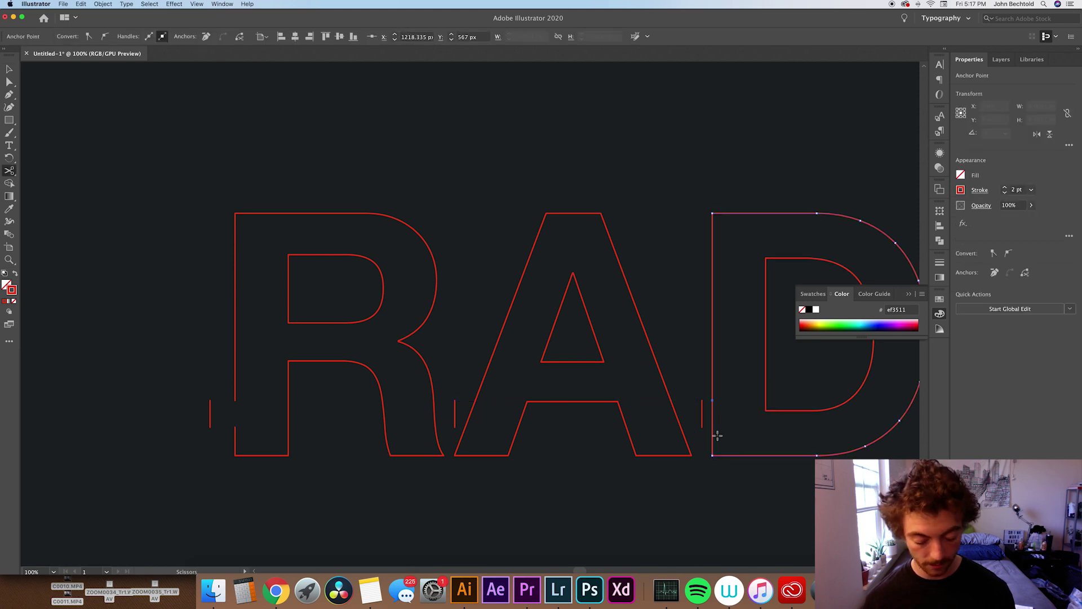
{"action": "left_click", "coordinate": [713, 427]}
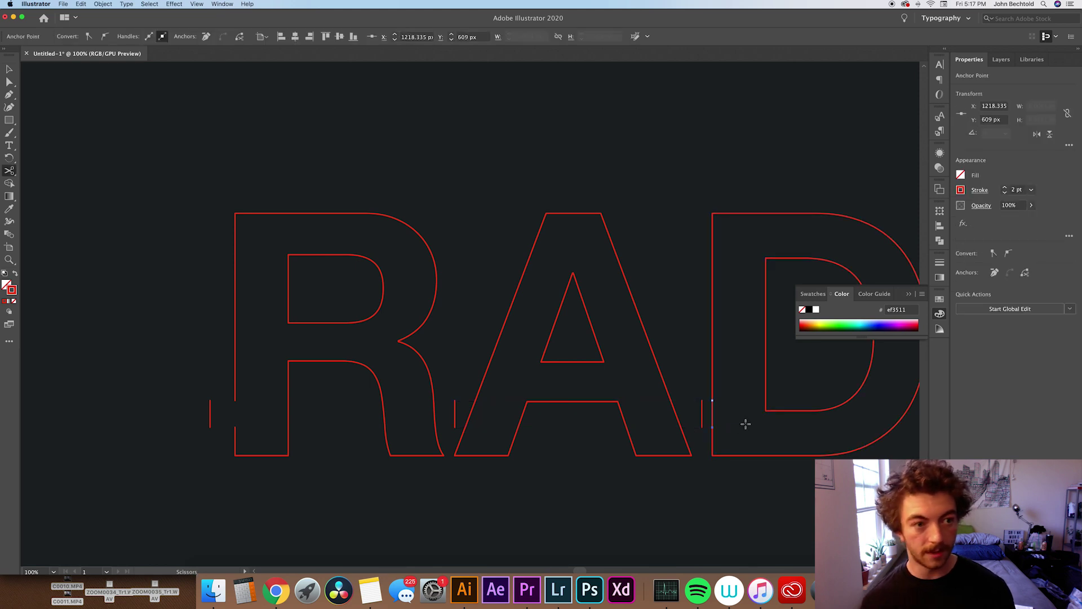
{"action": "key", "text": "super+shift+a"}
- Rotate the short line between R and A to 338.6° to match the A's slant
{"action": "left_click", "coordinate": [9, 68]}
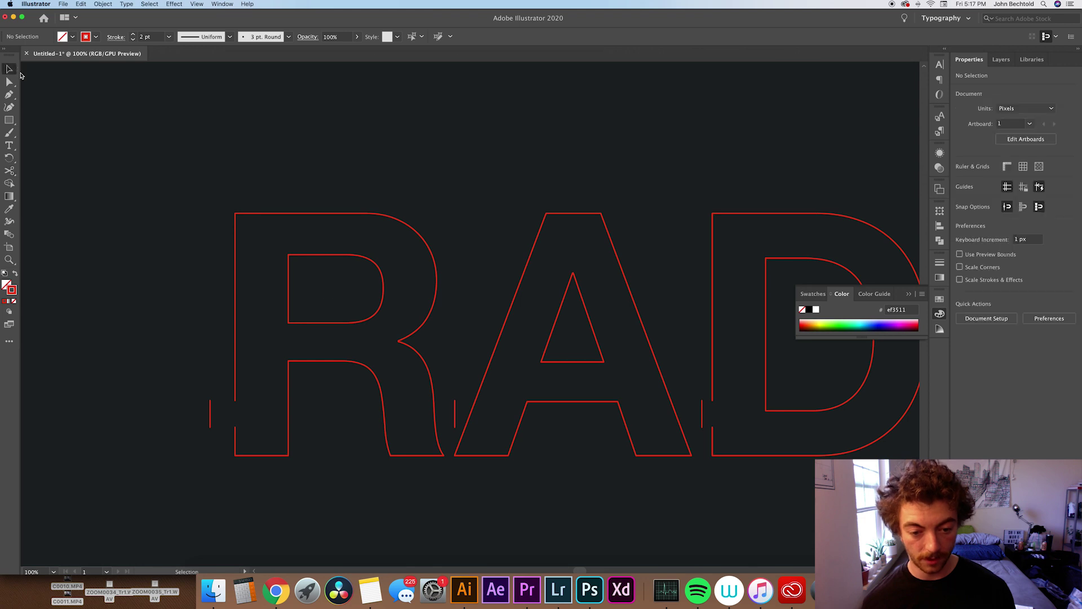
{"action": "left_click", "coordinate": [455, 417]}
{"action": "left_click_drag", "start_coordinate": [463, 398], "coordinate": [467, 399]}
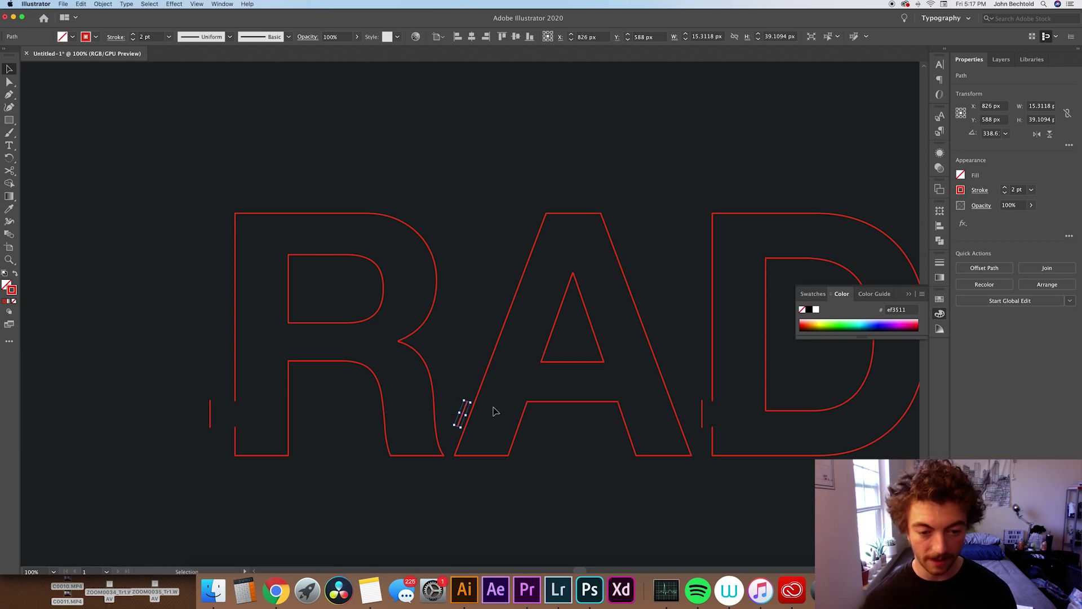
- Cut a short gap into the A's lower left leg and delete the segment
{"action": "key", "text": "c"}
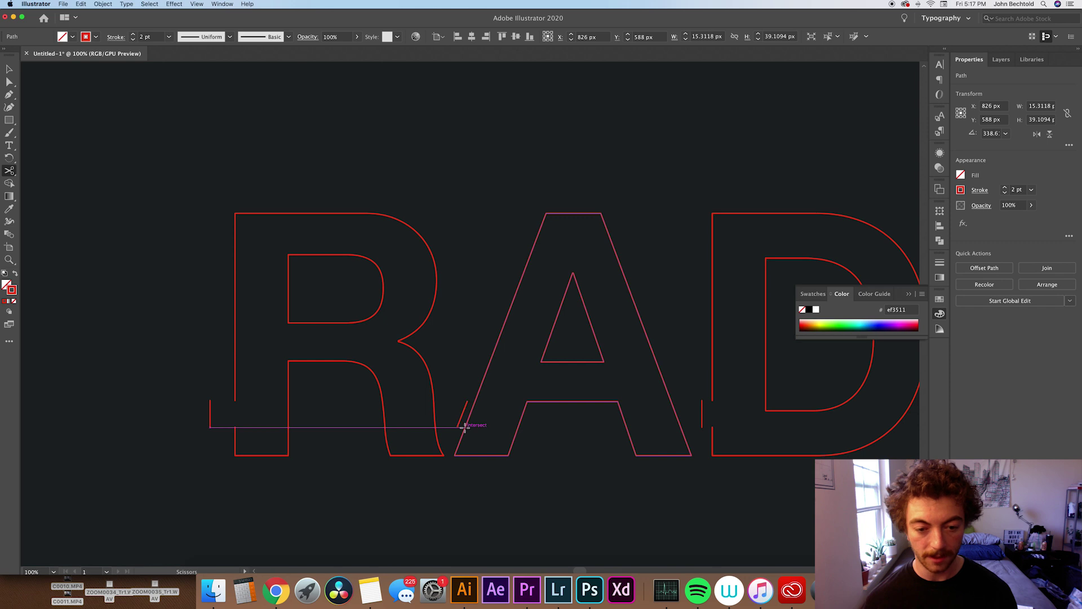
{"action": "left_click", "coordinate": [464, 427]}
{"action": "left_click", "coordinate": [474, 402]}
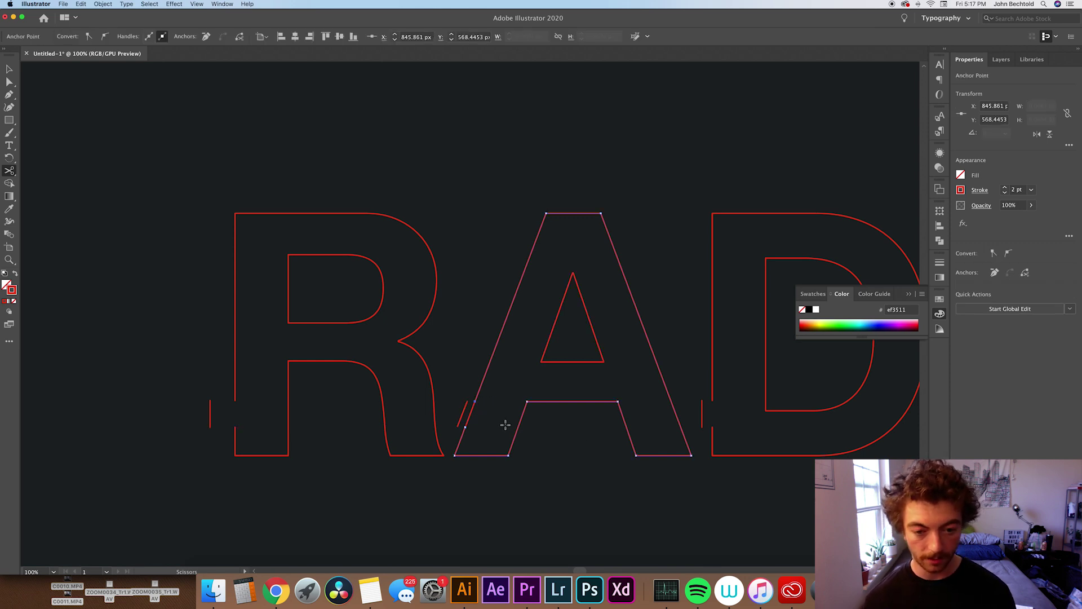
{"action": "key", "text": "a"}
{"action": "left_click", "coordinate": [471, 417]}
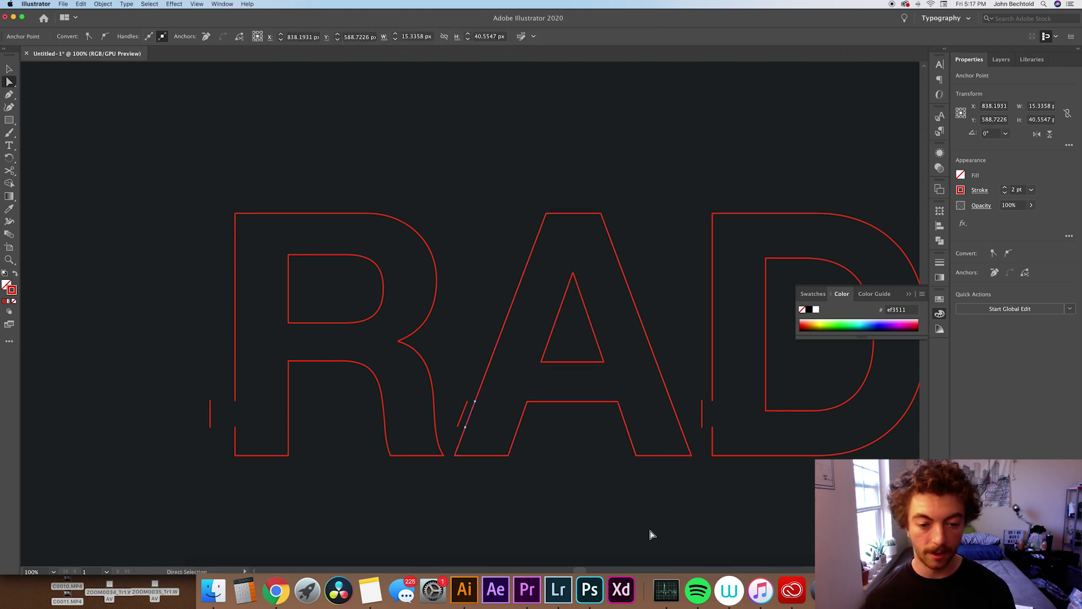
{"action": "key", "text": "Delete"}
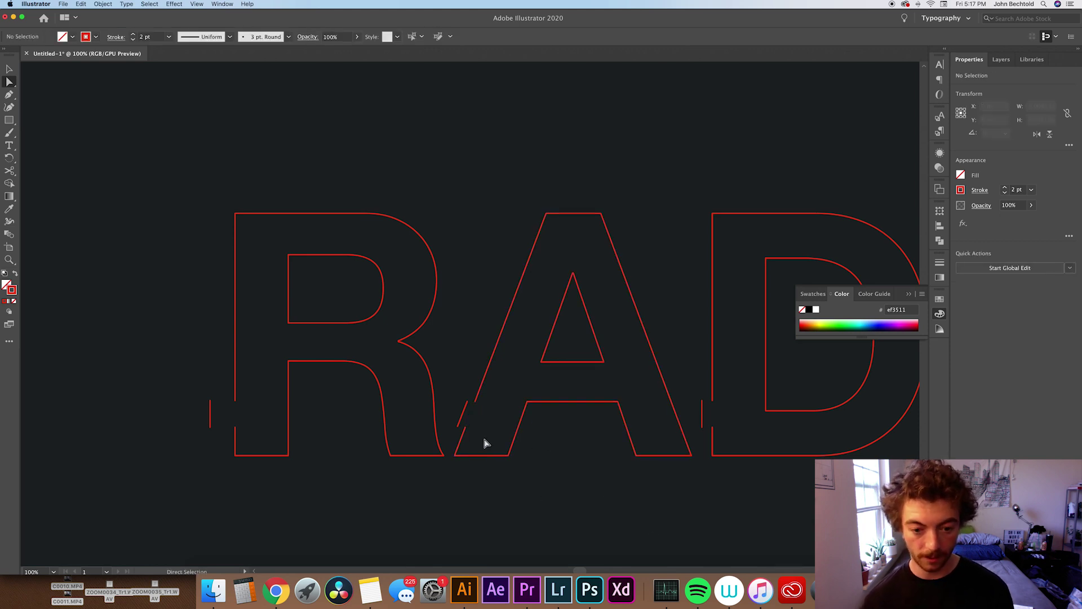
- Delete the leftover stray piece near the A and zoom out to the whole artboard
{"action": "left_click", "coordinate": [465, 416]}
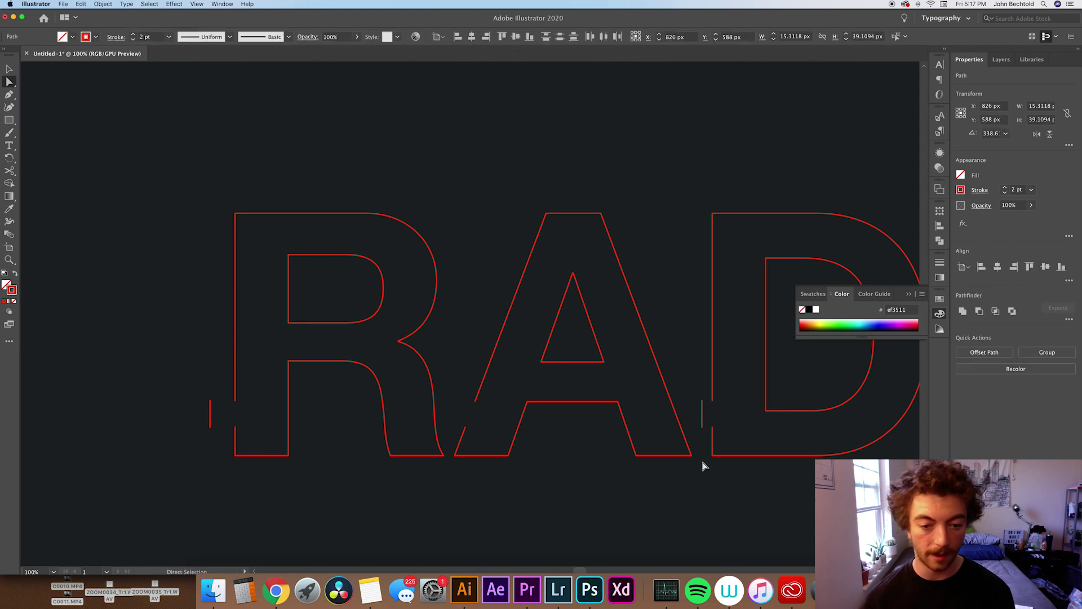
{"action": "key", "text": "Delete"}
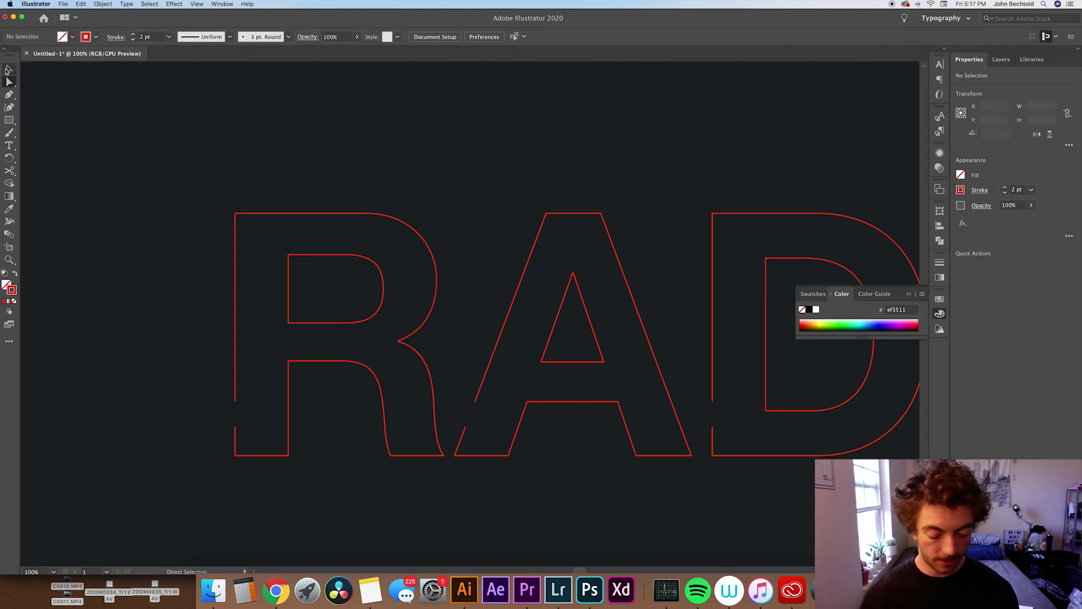
{"action": "left_click", "coordinate": [10, 69]}
{"action": "key", "text": "super+minus"}
{"action": "key", "text": "super+minus"}
{"action": "key", "text": "super+minus"}
{"action": "key", "text": "super+minus"}
{"action": "key", "text": "super+minus"}
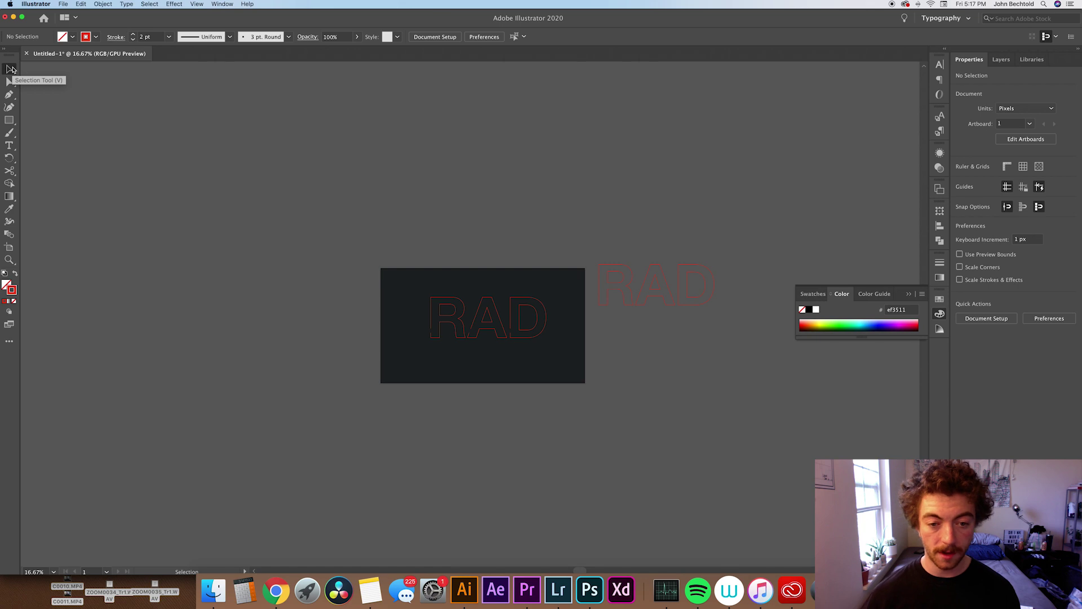
- Duplicate the RAD group upward into a stacked column of copies above the artboard
{"action": "left_click", "coordinate": [436, 302]}
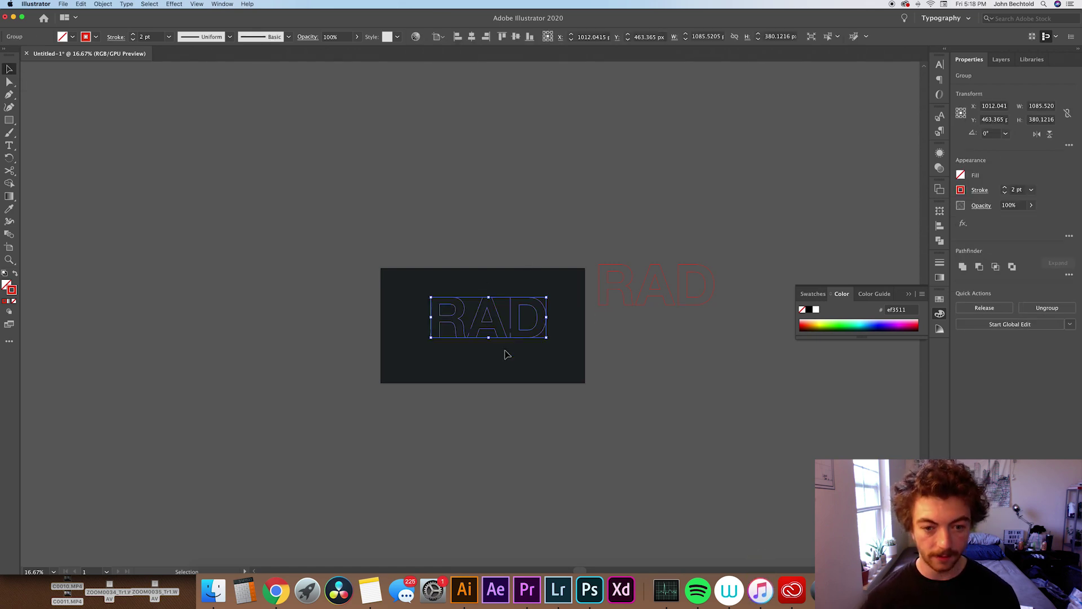
{"action": "left_click_drag", "start_coordinate": [492, 320], "coordinate": [493, 241]}
{"action": "left_click", "coordinate": [623, 355]}
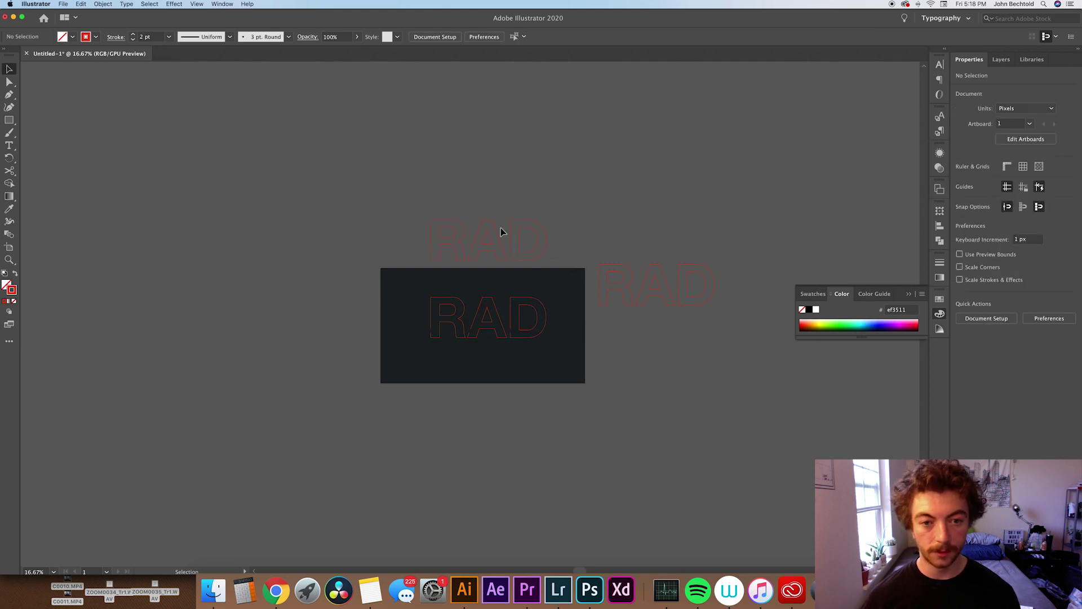
{"action": "left_click", "coordinate": [489, 258]}
{"action": "left_click_drag", "start_coordinate": [475, 251], "coordinate": [476, 180]}
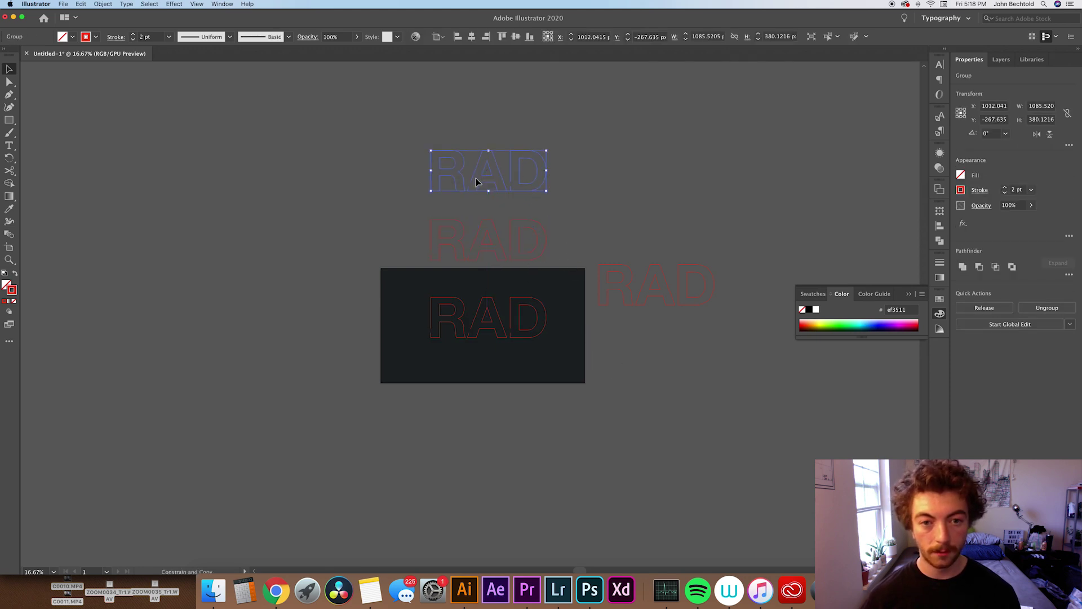
{"action": "left_click_drag", "start_coordinate": [503, 202], "coordinate": [505, 148]}
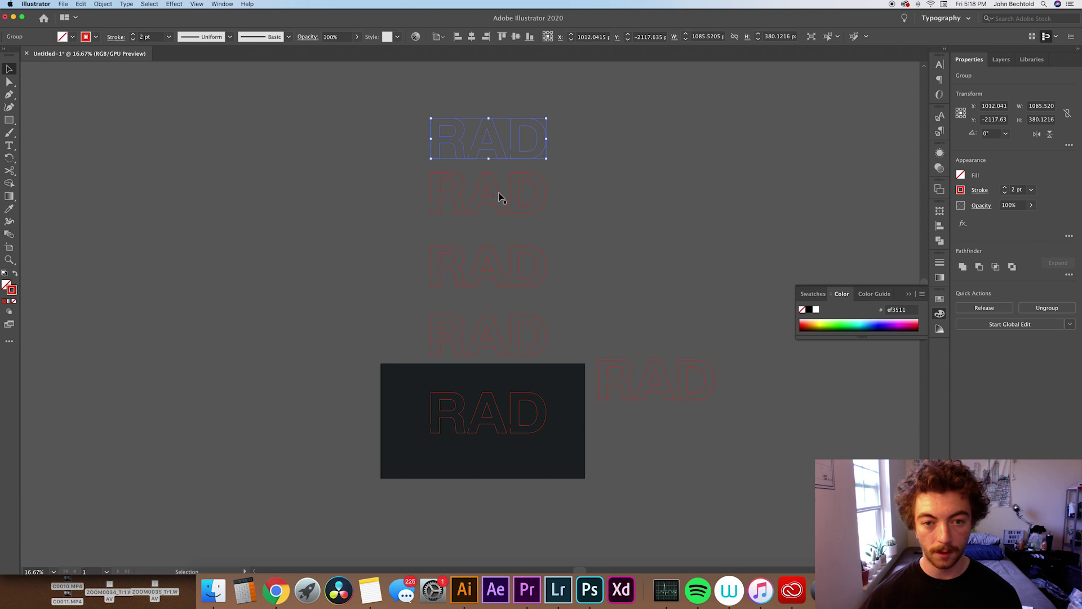
- Marquee-select all the stacked RAD copies above the artboard
{"action": "scroll", "coordinate": [536, 209], "scroll_direction": "up", "scroll_amount": 1}
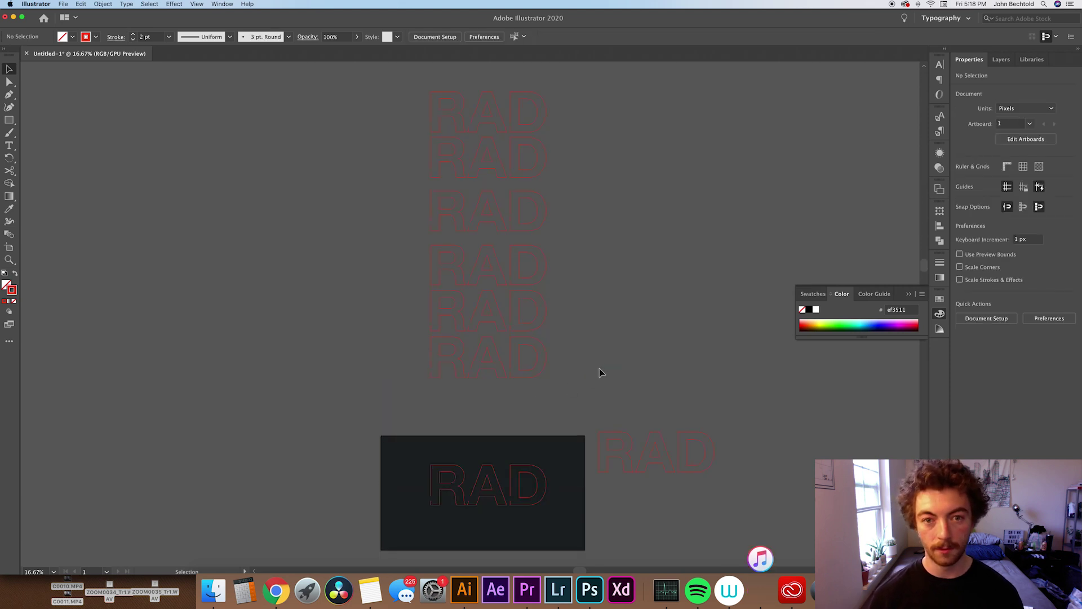
{"action": "left_click_drag", "start_coordinate": [603, 373], "coordinate": [550, 189]}
{"action": "left_click_drag", "start_coordinate": [529, 119], "coordinate": [522, 113]}
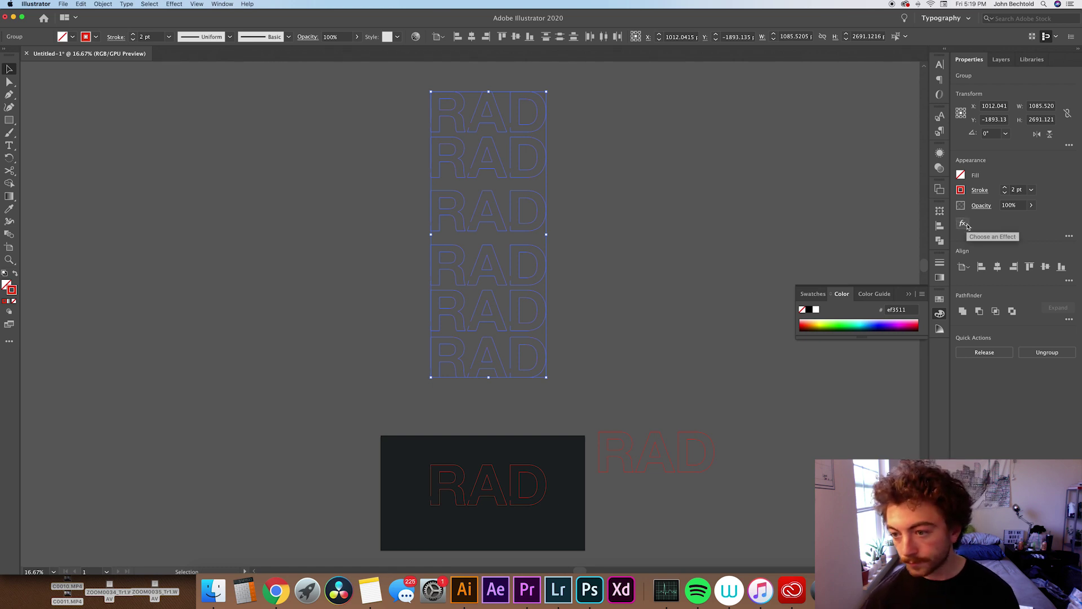
{"action": "left_click", "coordinate": [965, 224]}
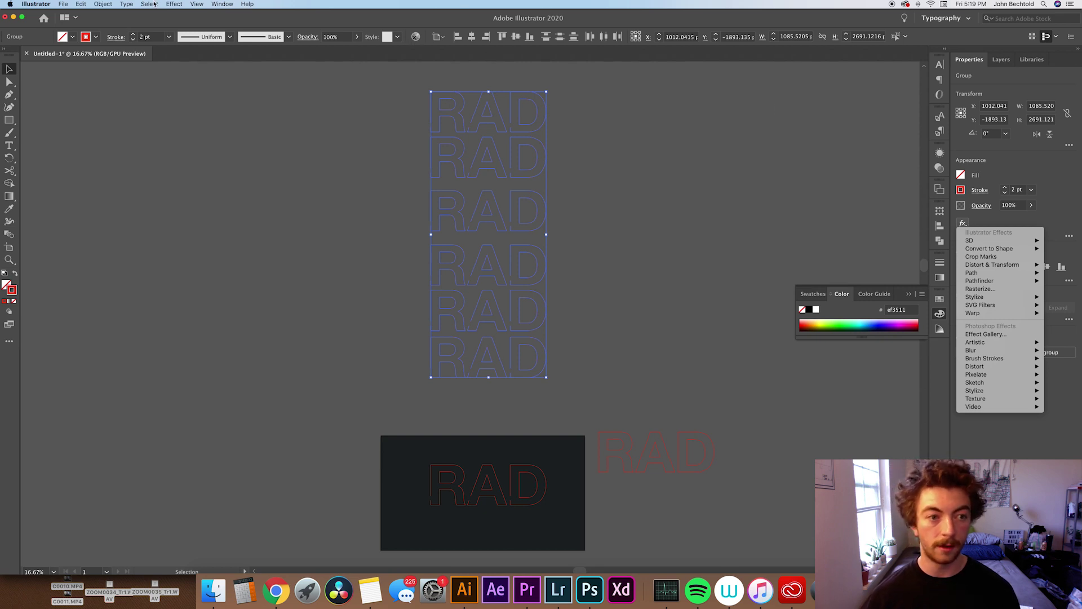
- Apply a Gaussian Blur of 1 pixel radius to the stacked RAD copies, then deselect
{"action": "left_click", "coordinate": [182, 5]}
{"action": "left_click", "coordinate": [177, 5]}
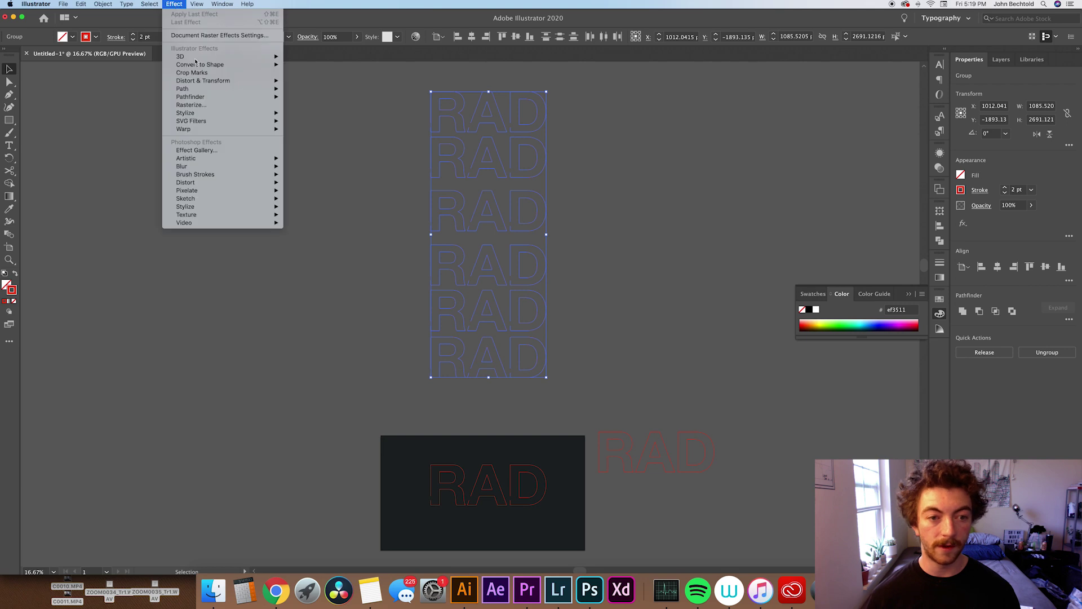
{"action": "mouse_move", "coordinate": [220, 167]}
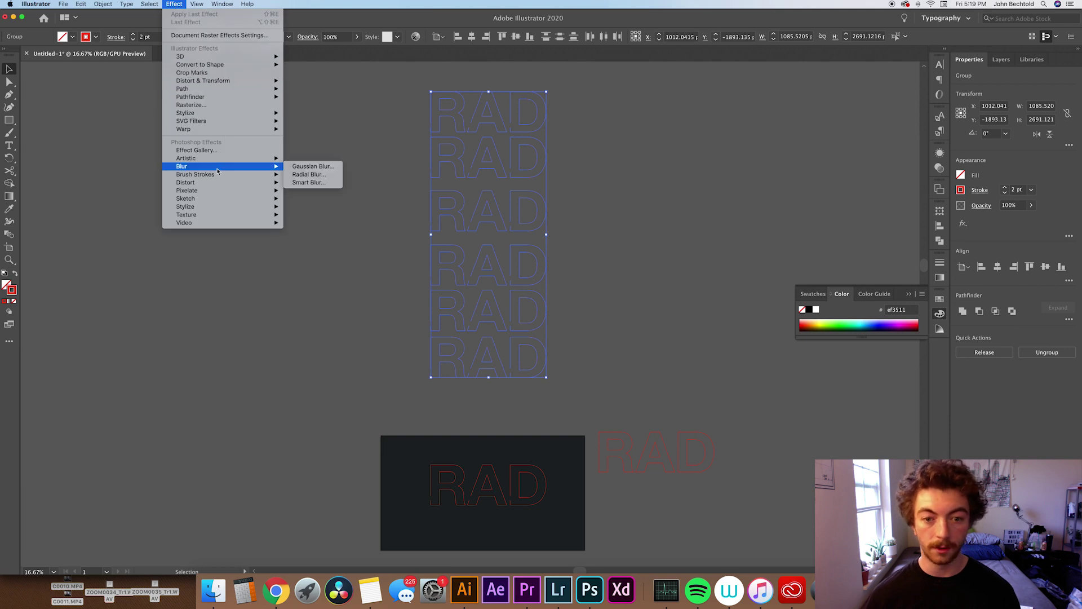
{"action": "left_click", "coordinate": [315, 167]}
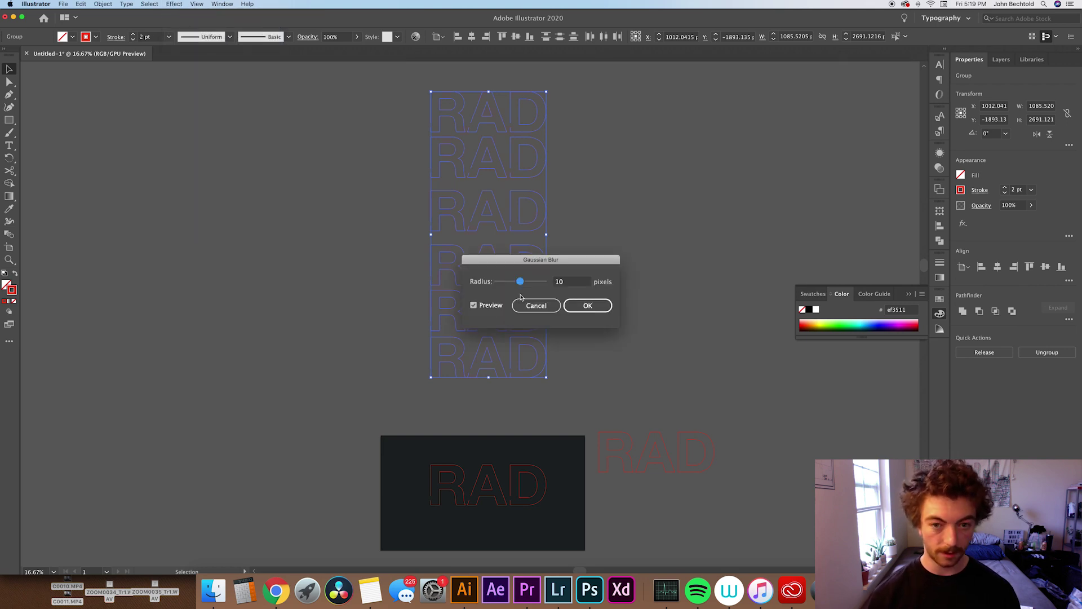
{"action": "left_click", "coordinate": [575, 282]}
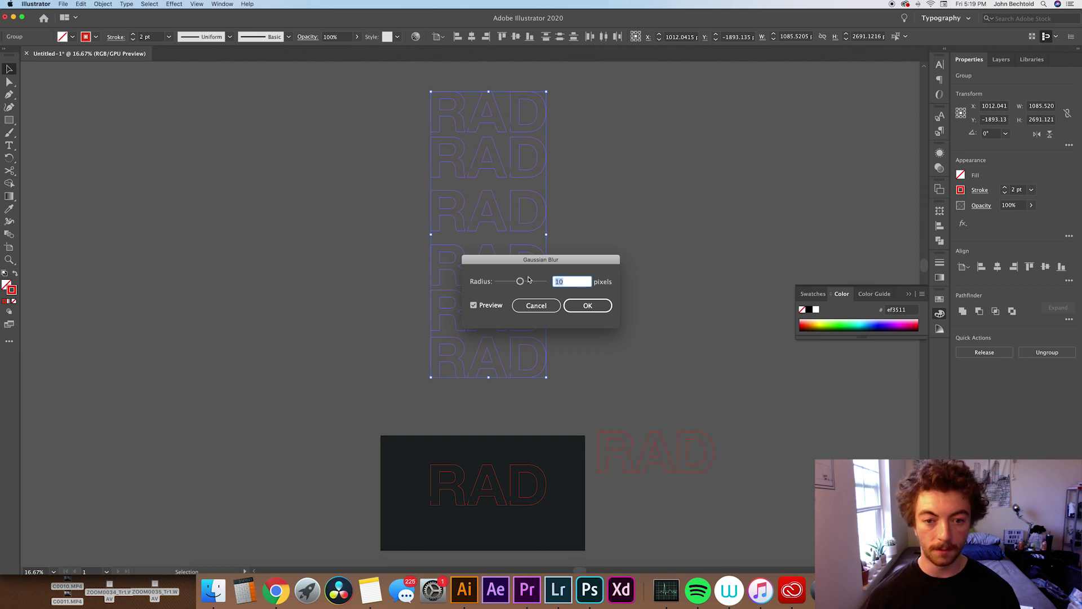
{"action": "type", "text": "1"}
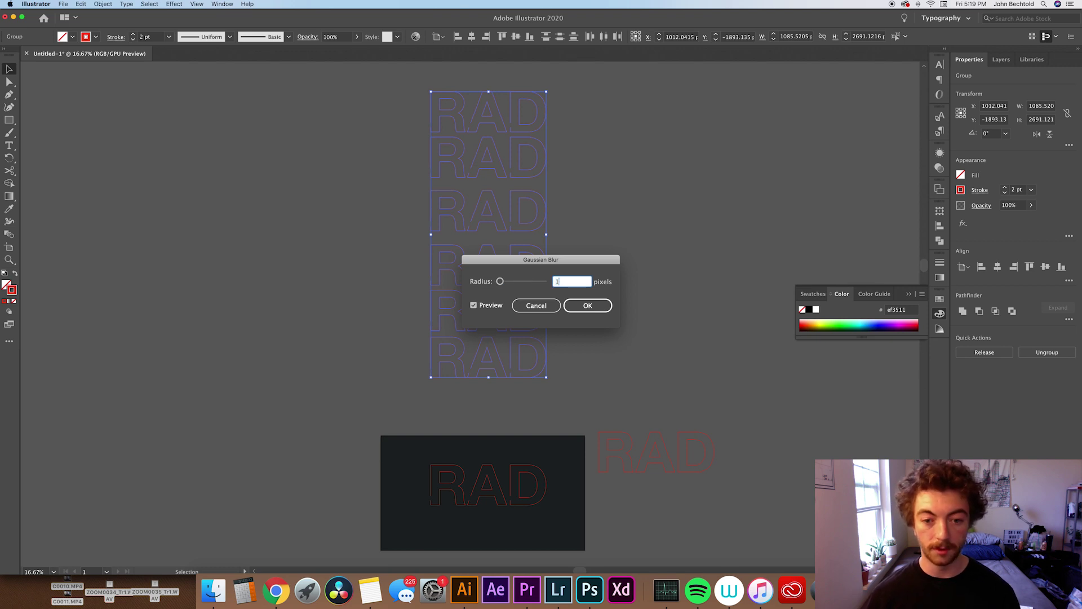
{"action": "left_click", "coordinate": [587, 305]}
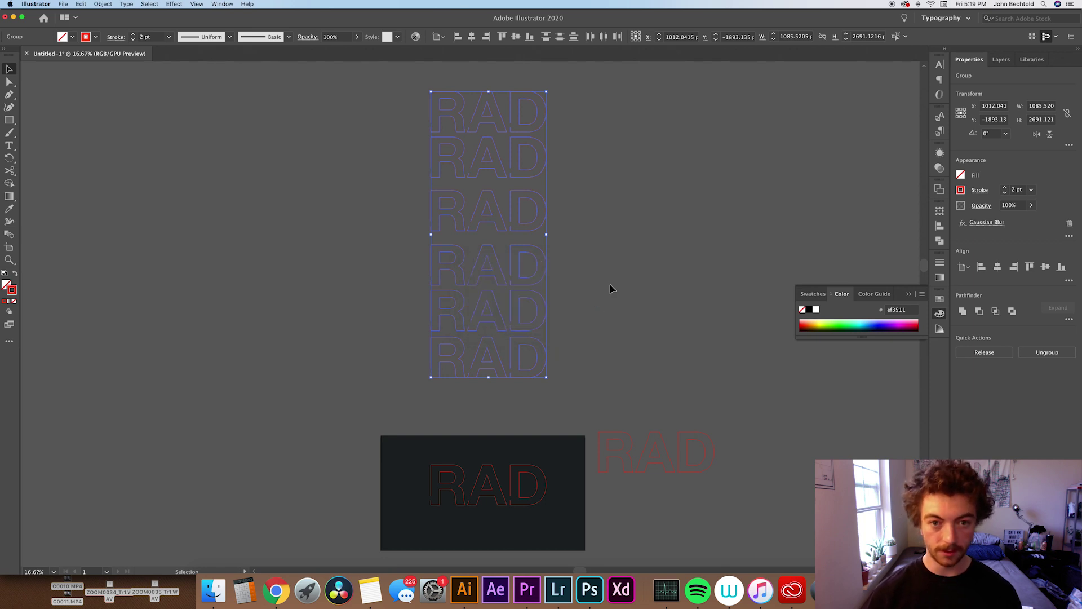
{"action": "left_click", "coordinate": [610, 285]}
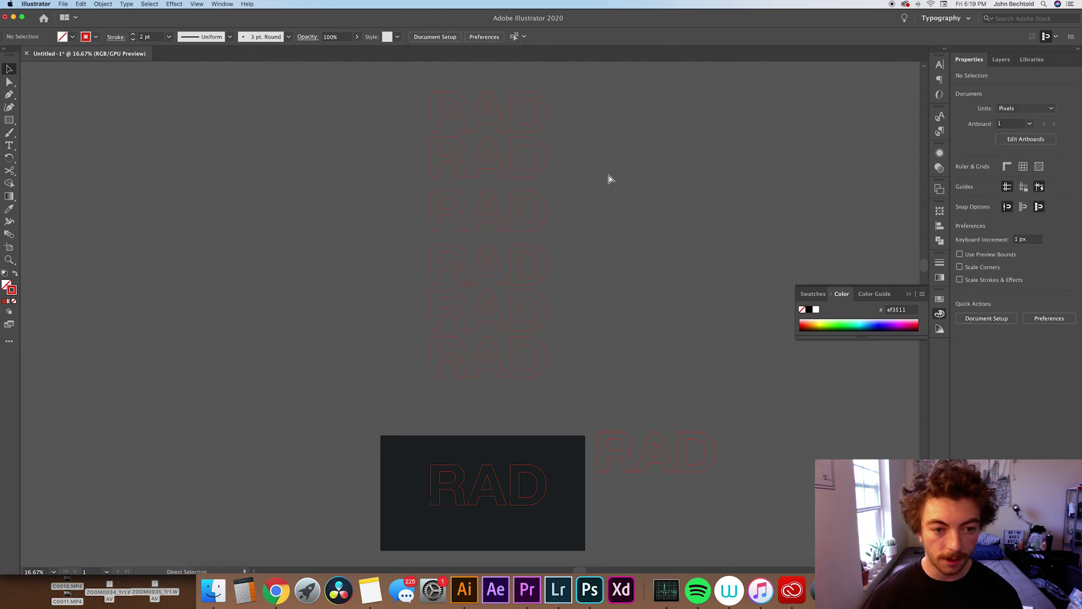
- Zoom out to see the whole RAD stack and select the second RAD copy
{"action": "key", "text": "super+equal"}
{"action": "key", "text": "super+equal"}
{"action": "key", "text": "super+equal"}
{"action": "key", "text": "super+equal"}
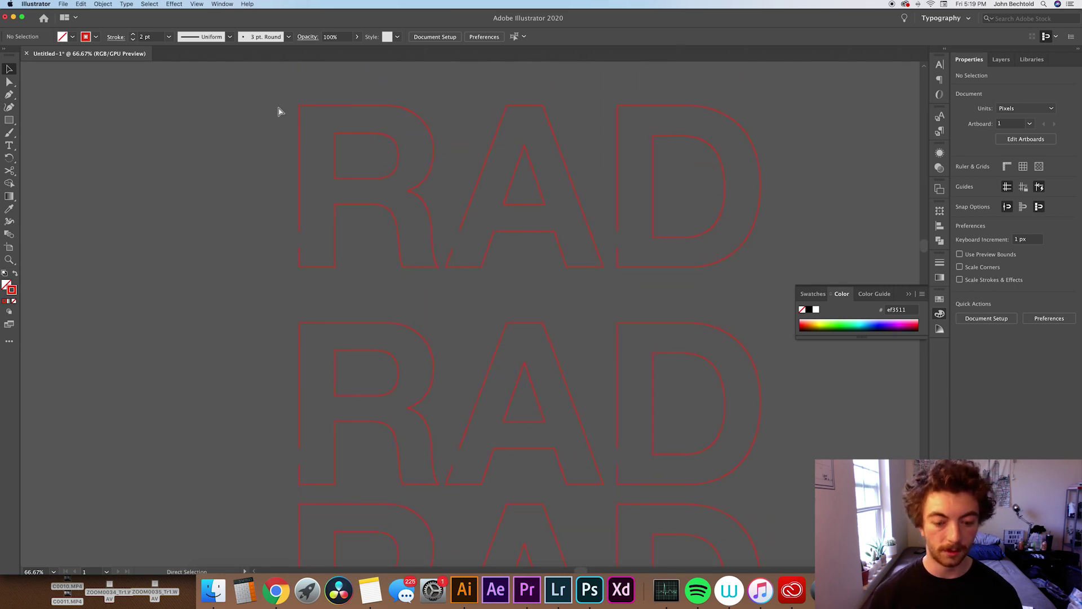
{"action": "key", "text": "super+equal"}
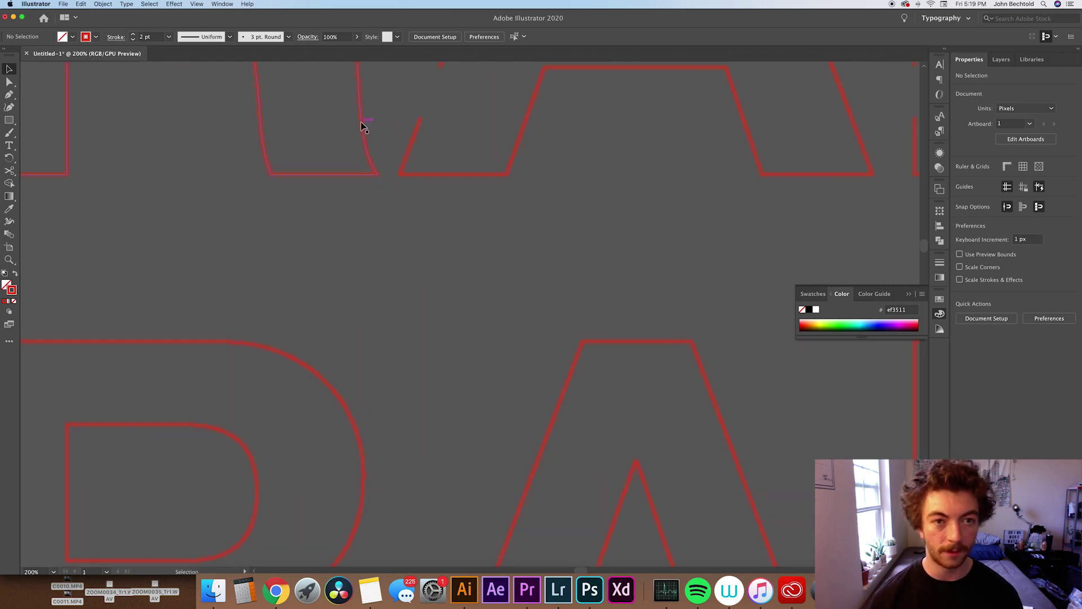
{"action": "key", "text": "super+minus"}
{"action": "key", "text": "super+minus"}
{"action": "key", "text": "super+minus"}
{"action": "key", "text": "super+minus"}
{"action": "key", "text": "super+minus"}
{"action": "key", "text": "super+minus"}
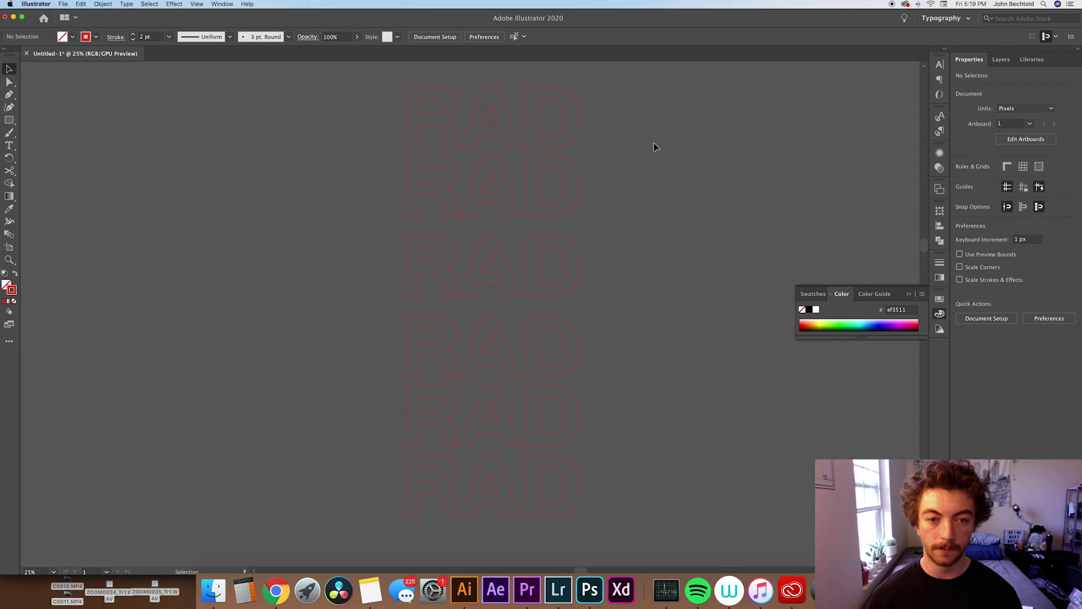
{"action": "left_click", "coordinate": [367, 189]}
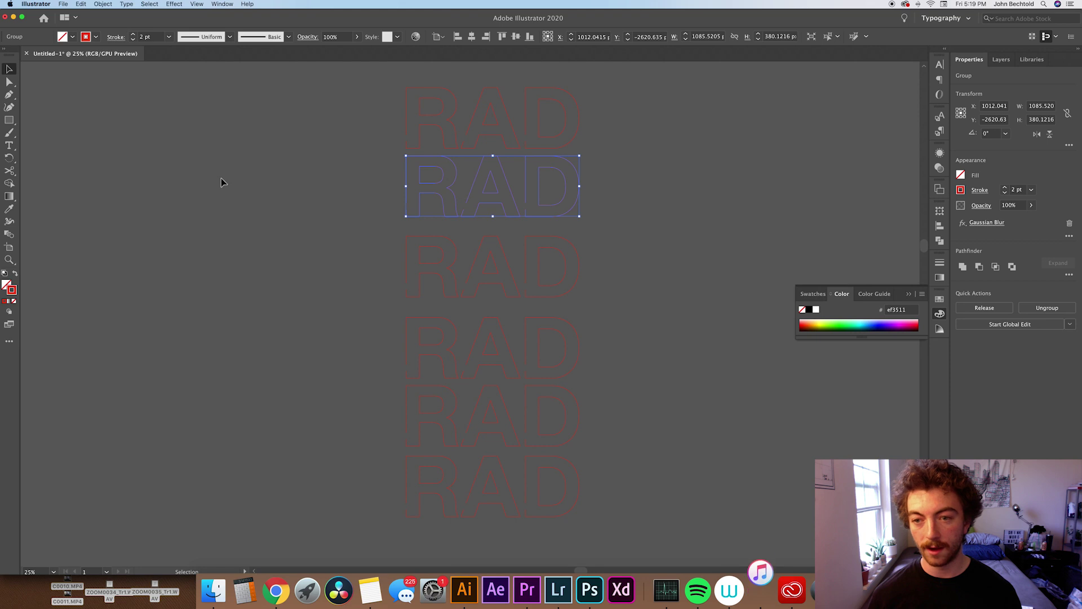
- Raise the Gaussian Blur radius to 10 px on the second and third RAD copies
{"action": "left_click", "coordinate": [988, 223]}
{"action": "double_click", "coordinate": [572, 284]}
{"action": "type", "text": "10"}
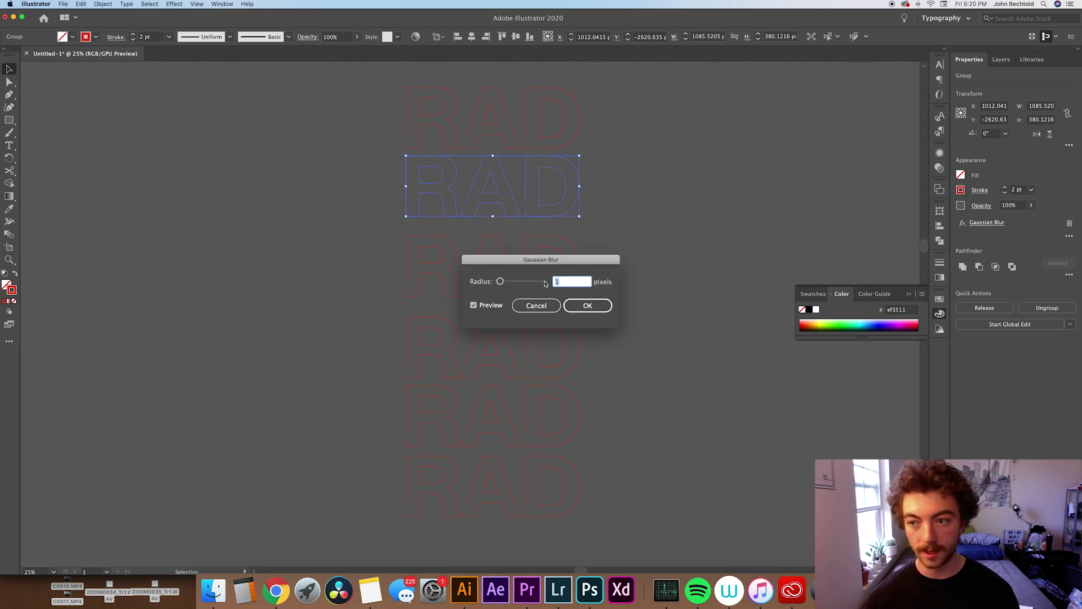
{"action": "key", "text": "Return"}
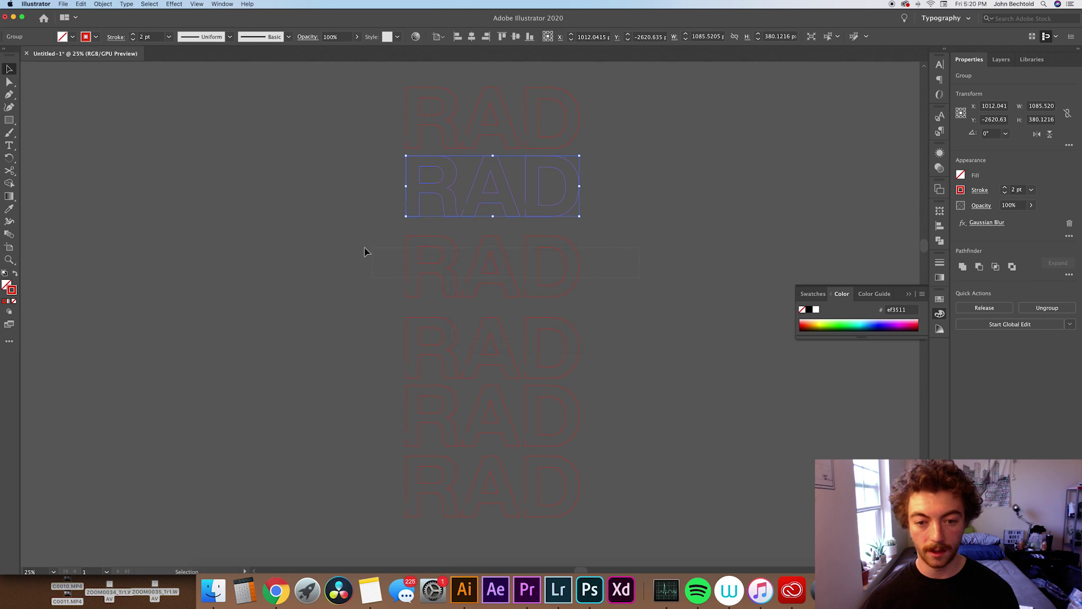
{"action": "left_click", "coordinate": [407, 256]}
{"action": "left_click", "coordinate": [1005, 222]}
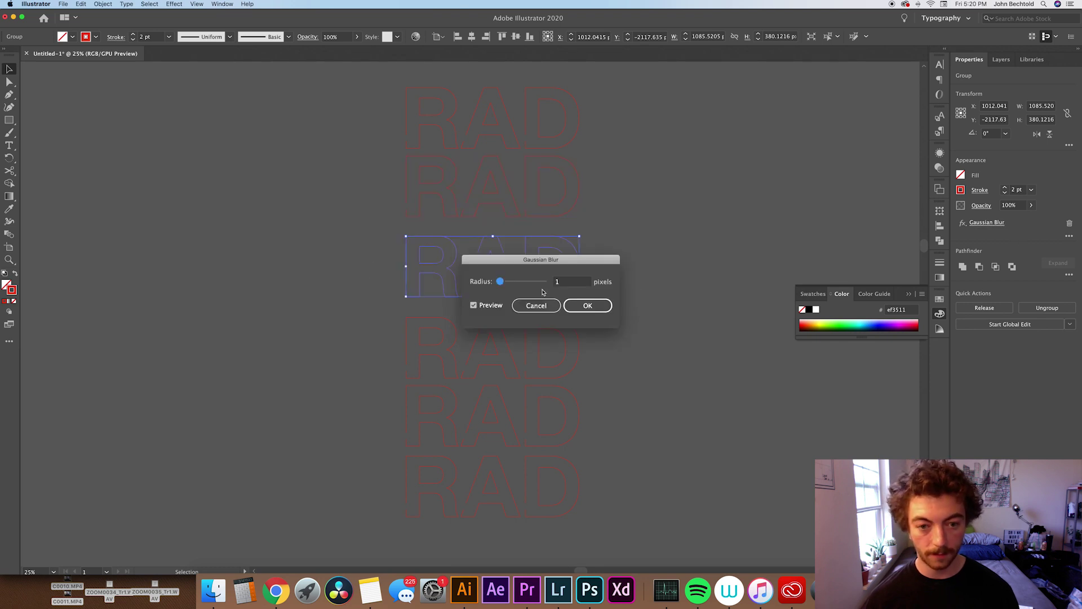
{"action": "double_click", "coordinate": [569, 282]}
{"action": "type", "text": "10"}
{"action": "key", "text": "Return"}
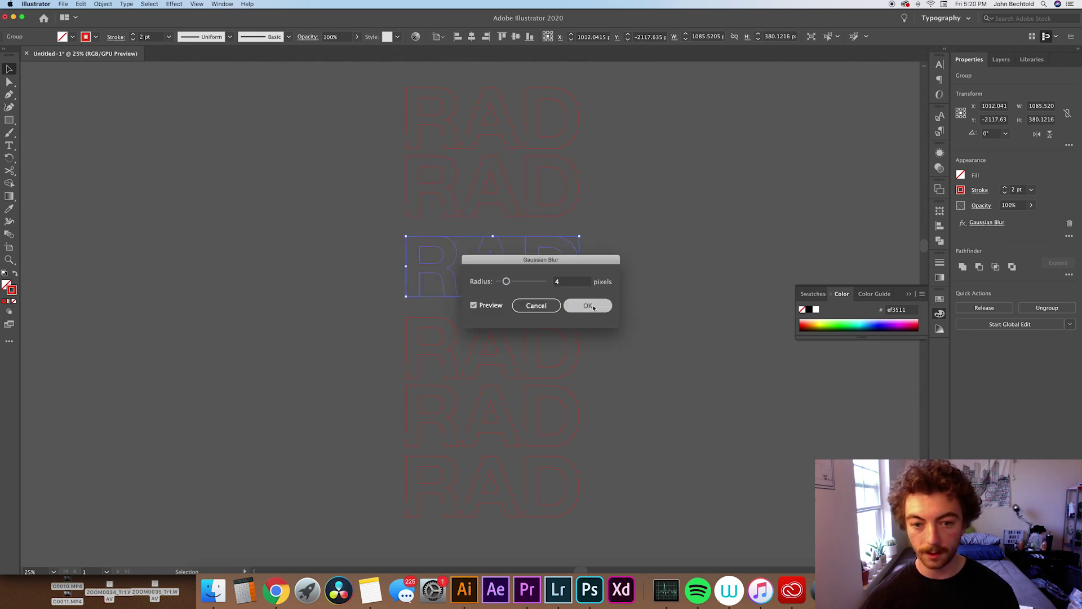
- Raise the Gaussian Blur radius to 10 px on the fourth and fifth RAD copies
{"action": "left_click_drag", "start_coordinate": [640, 354], "coordinate": [408, 341]}
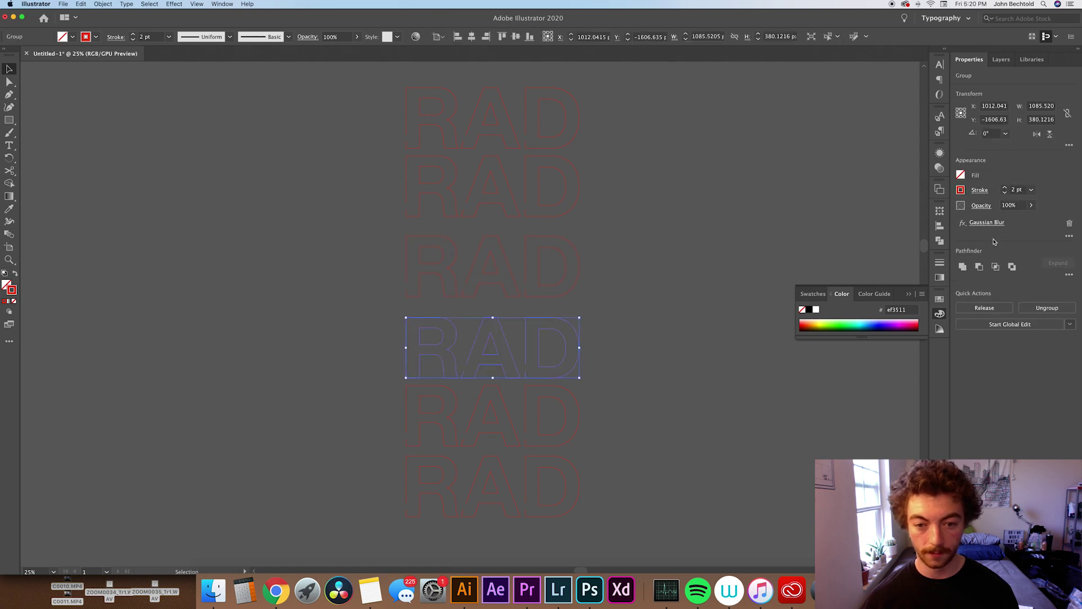
{"action": "left_click", "coordinate": [987, 222]}
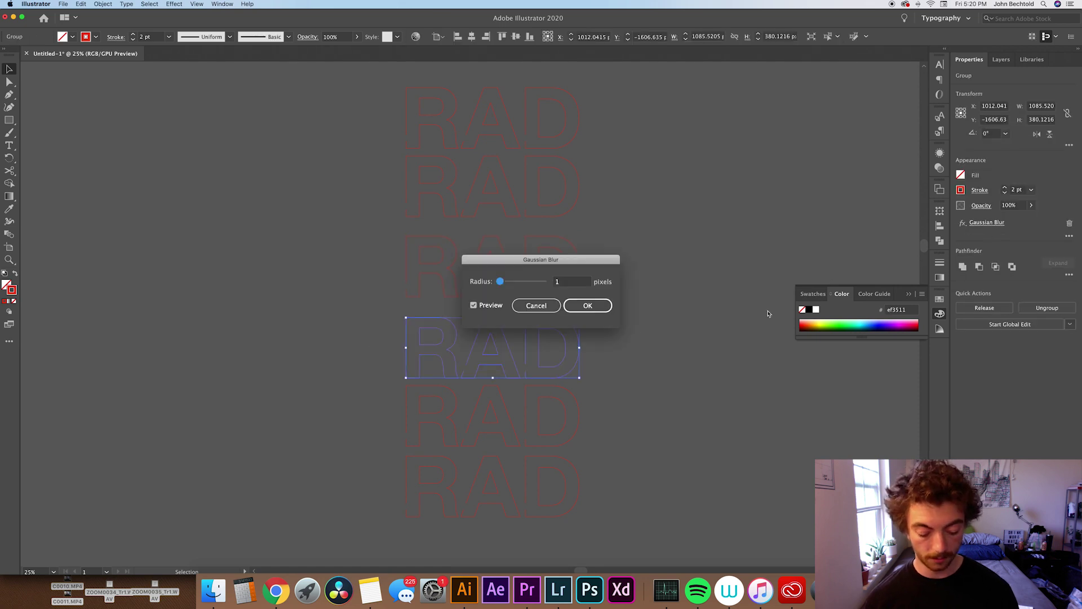
{"action": "double_click", "coordinate": [569, 282]}
{"action": "type", "text": "10"}
{"action": "key", "text": "Return"}
{"action": "left_click", "coordinate": [472, 409]}
{"action": "left_click", "coordinate": [987, 222]}
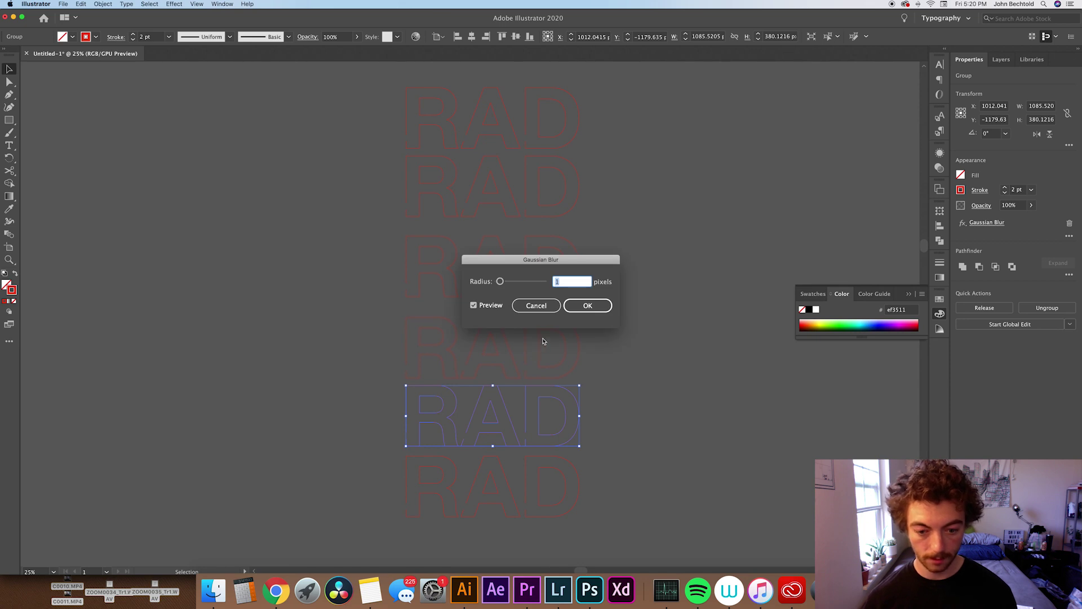
{"action": "type", "text": "10"}
{"action": "left_click", "coordinate": [589, 310]}
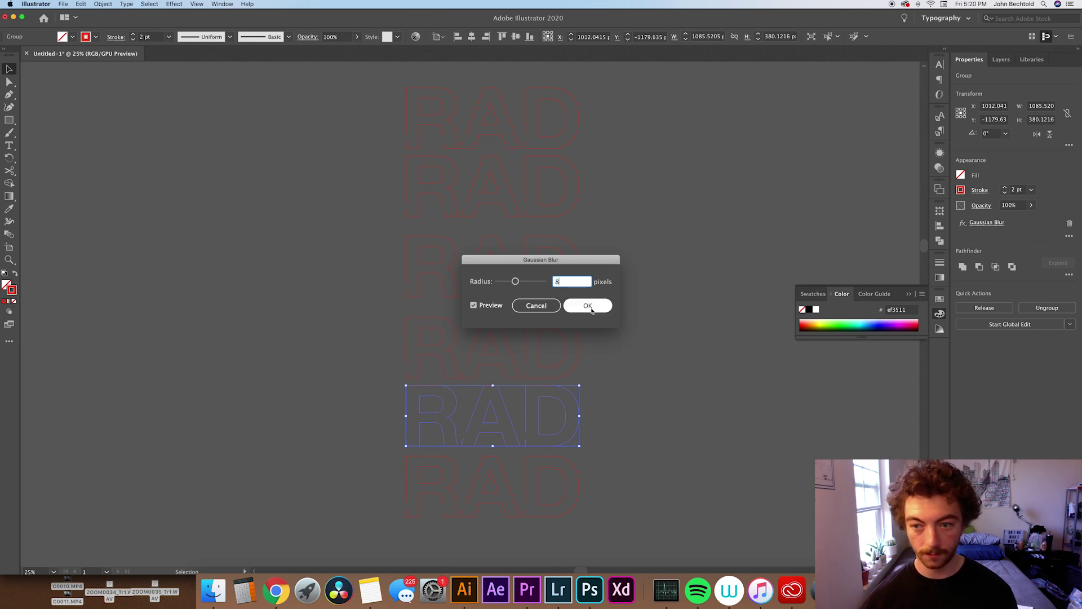
- Set the sixth RAD copy's blur radius to 10 px, then deselect and zoom out
{"action": "left_click_drag", "start_coordinate": [619, 512], "coordinate": [337, 457]}
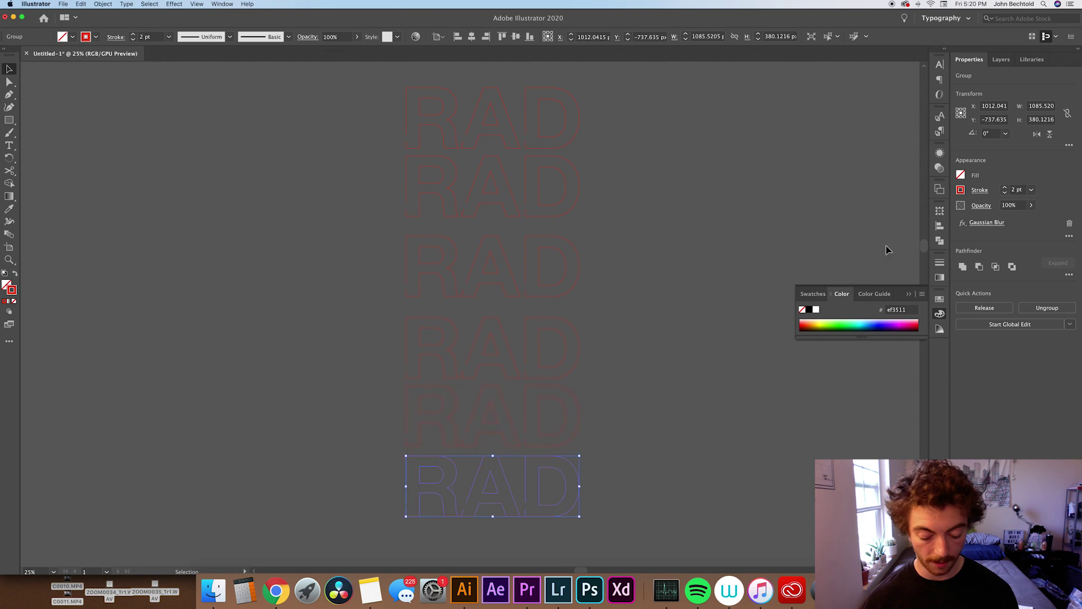
{"action": "left_click", "coordinate": [992, 223]}
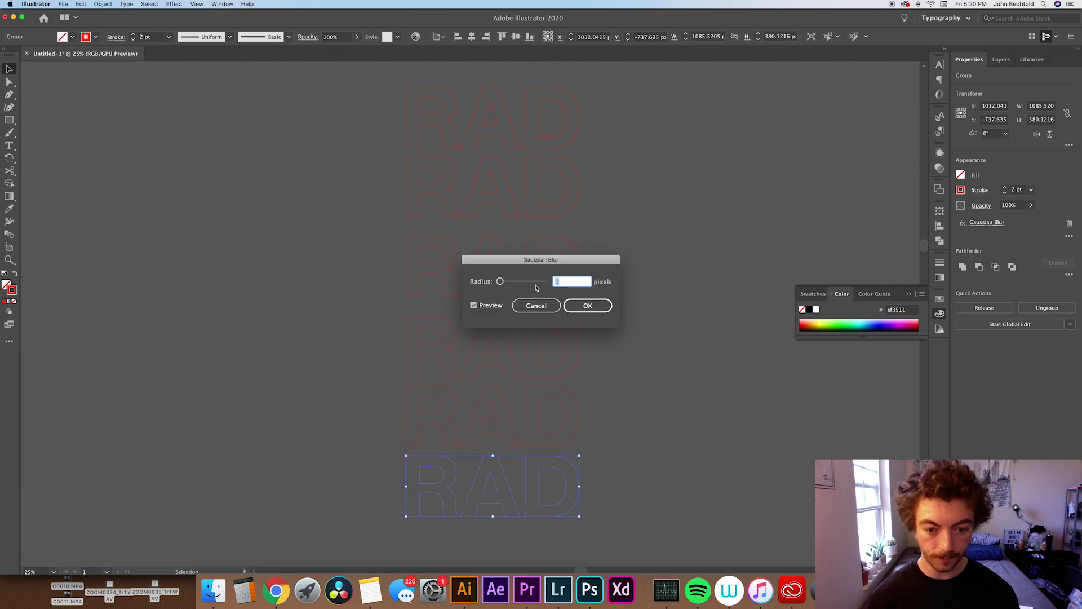
{"action": "type", "text": "10"}
{"action": "left_click", "coordinate": [588, 305]}
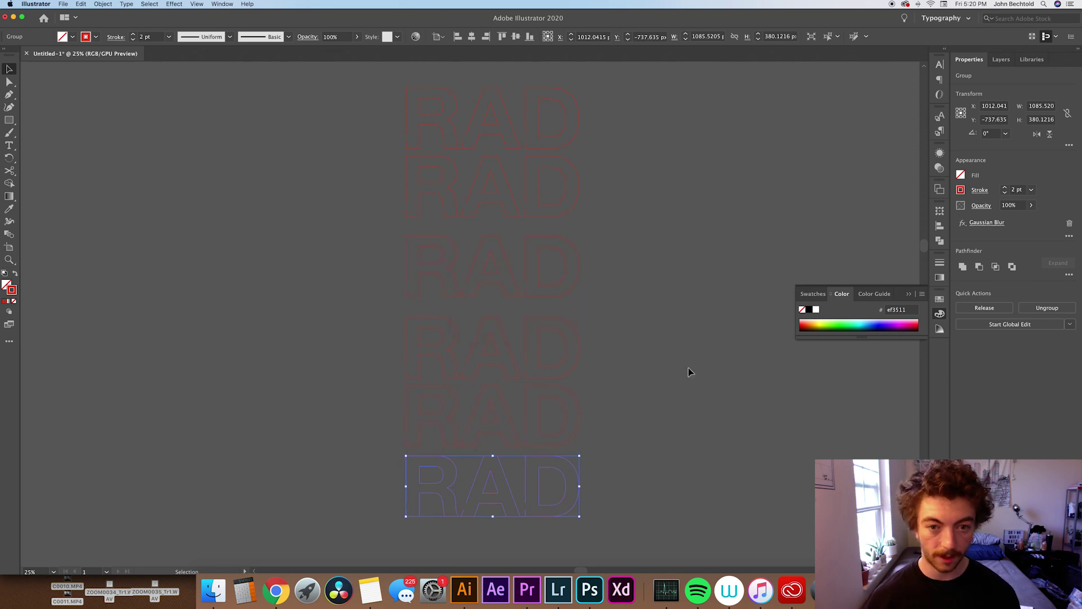
{"action": "left_click", "coordinate": [713, 374]}
{"action": "key", "text": "super+minus"}
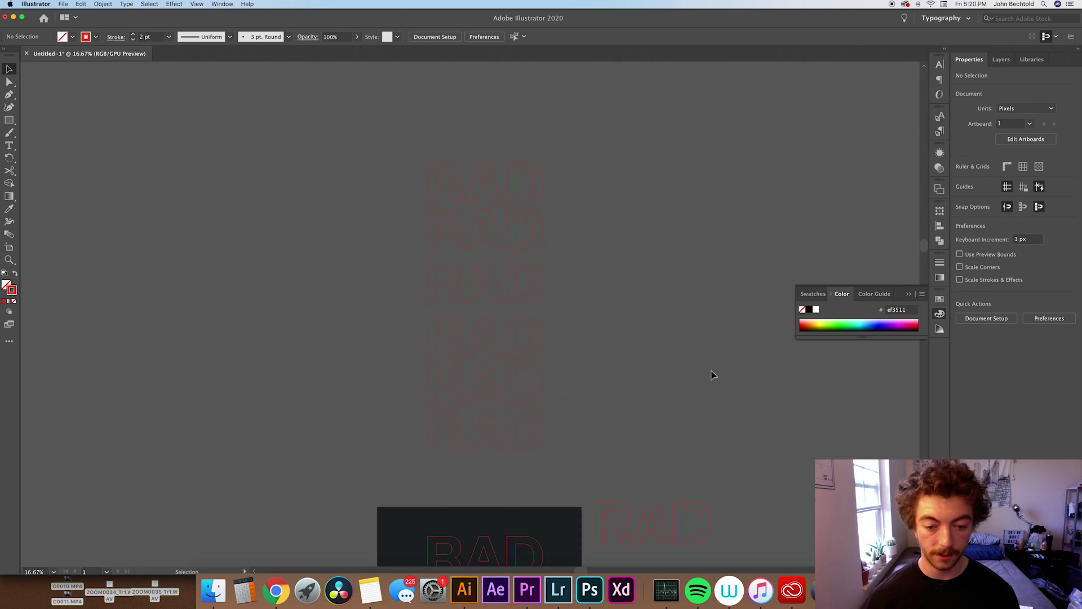
- Bring the sharp RAD on the dark artboard to the front with Cmd+Shift+]
{"action": "left_click_drag", "start_coordinate": [707, 375], "coordinate": [728, 261]}
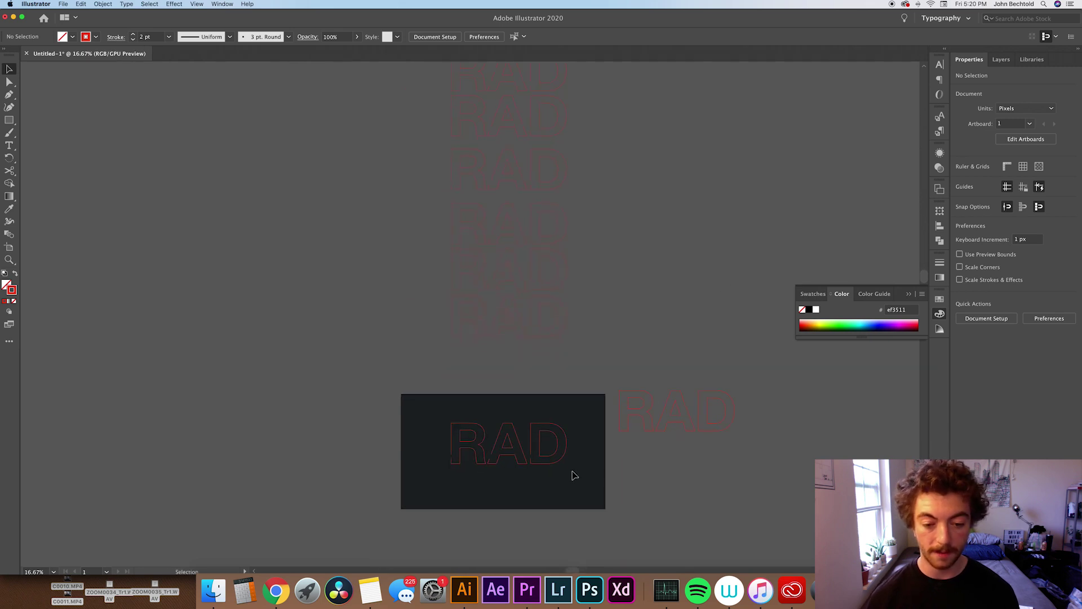
{"action": "left_click_drag", "start_coordinate": [578, 477], "coordinate": [442, 433]}
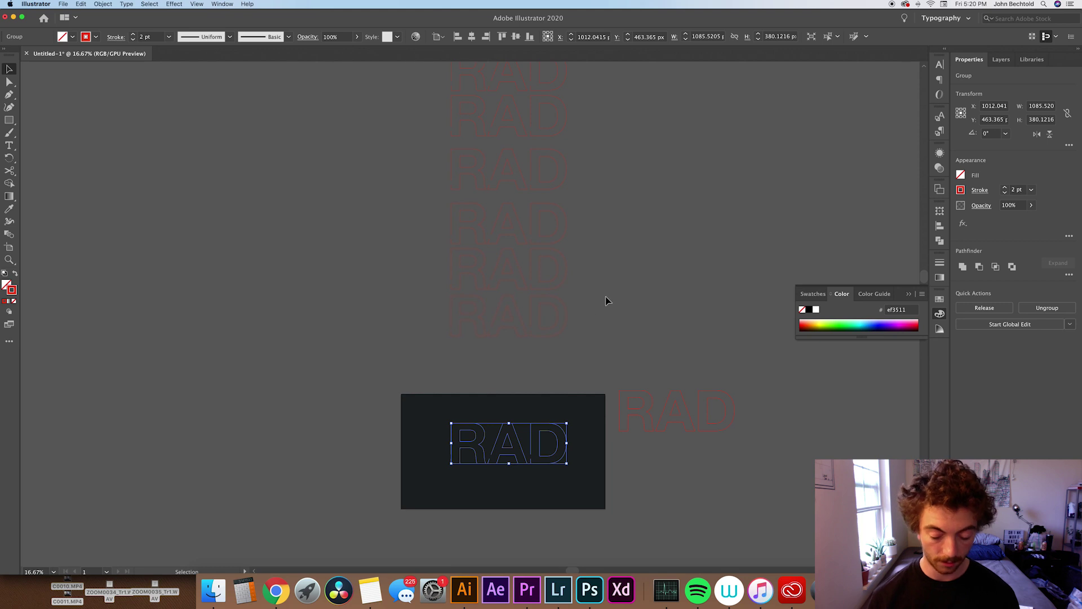
{"action": "key", "text": "a"}
{"action": "key", "text": "super+shift+bracketright"}
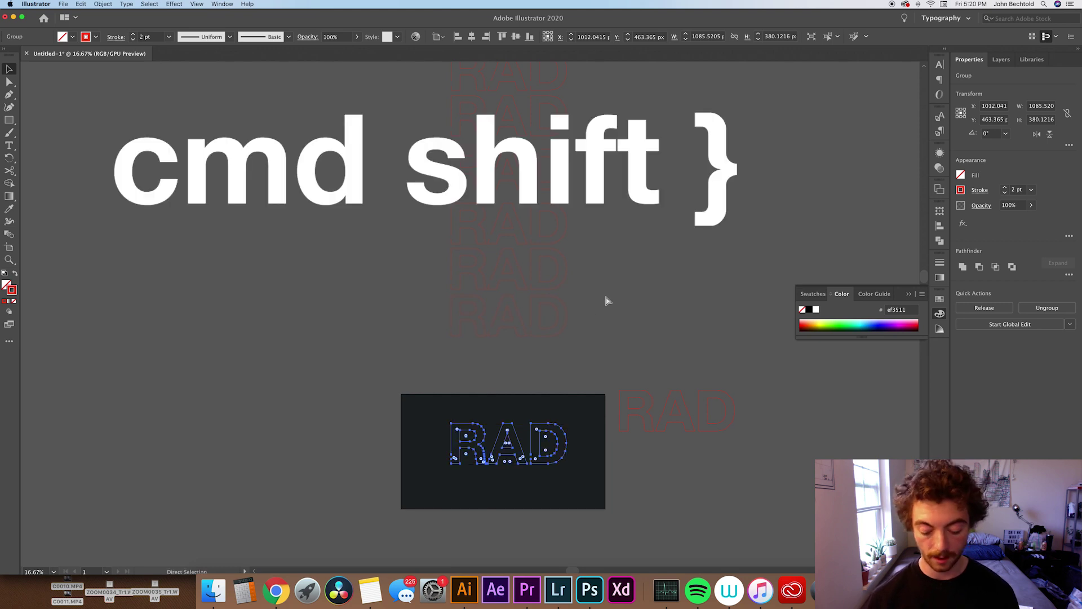
{"action": "key", "text": "super"}
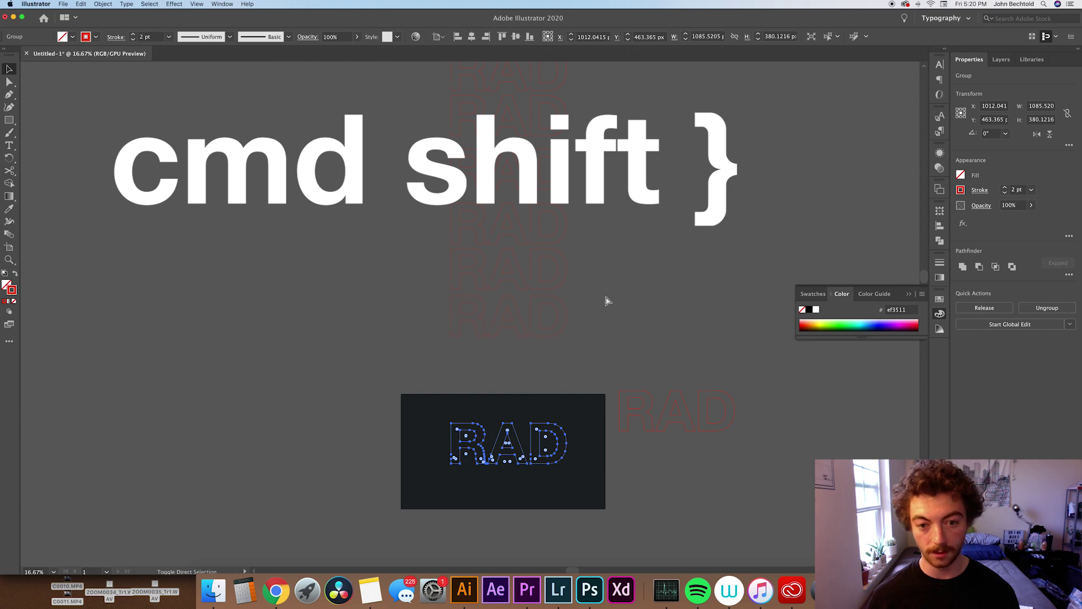
{"action": "key", "text": "v"}
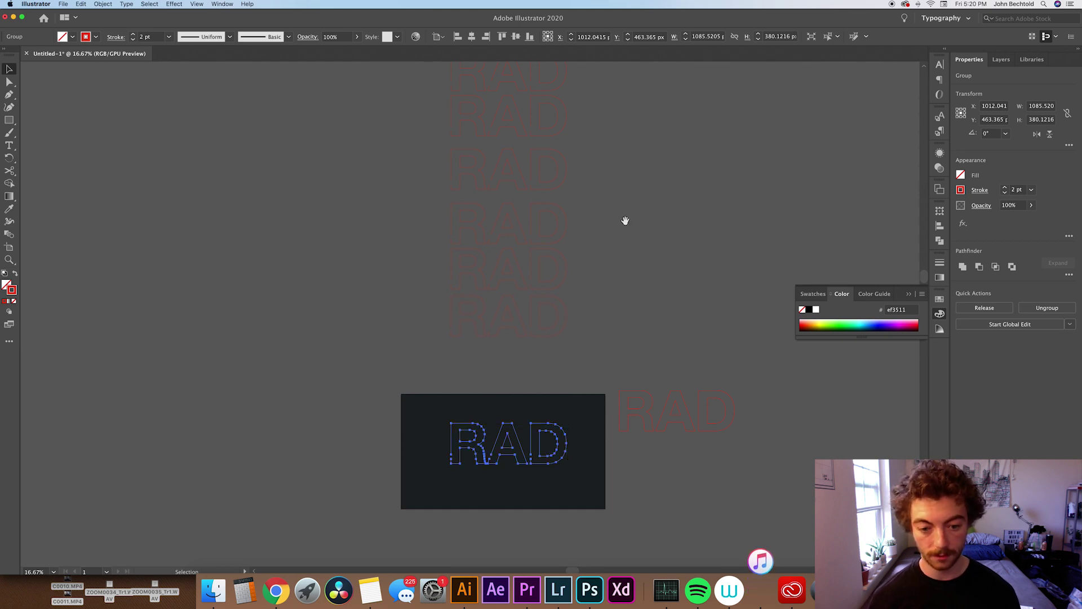
- Drag each blurred RAD copy down onto the artboard RAD to form a red glow
{"action": "left_click_drag", "start_coordinate": [624, 222], "coordinate": [632, 244]}
{"action": "left_click", "coordinate": [461, 340]}
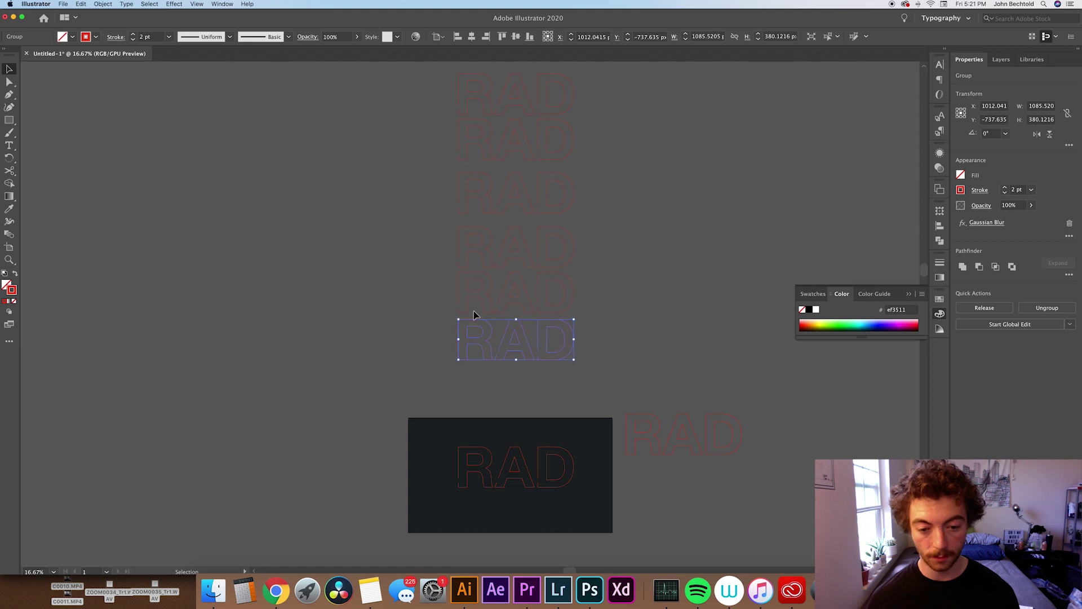
{"action": "left_click_drag", "start_coordinate": [490, 336], "coordinate": [491, 464]}
{"action": "left_click", "coordinate": [599, 359]}
{"action": "left_click_drag", "start_coordinate": [516, 245], "coordinate": [519, 471]}
{"action": "left_click_drag", "start_coordinate": [516, 139], "coordinate": [519, 476]}
{"action": "left_click_drag", "start_coordinate": [516, 96], "coordinate": [515, 472]}
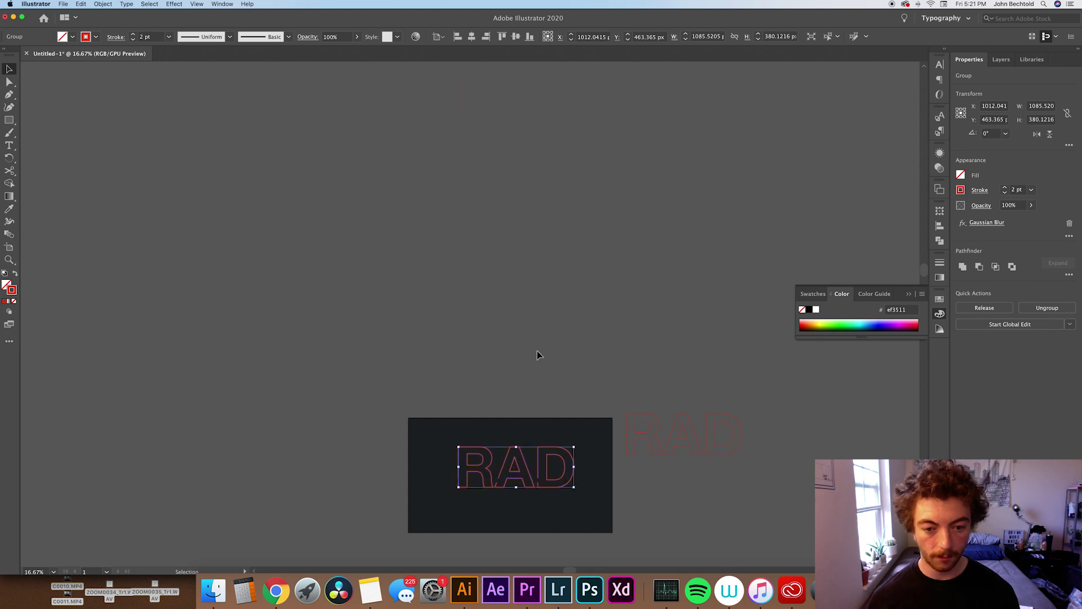
{"action": "left_click", "coordinate": [539, 355]}
{"action": "key", "text": "super+equal"}
{"action": "key", "text": "super+equal"}
{"action": "key", "text": "super+equal"}
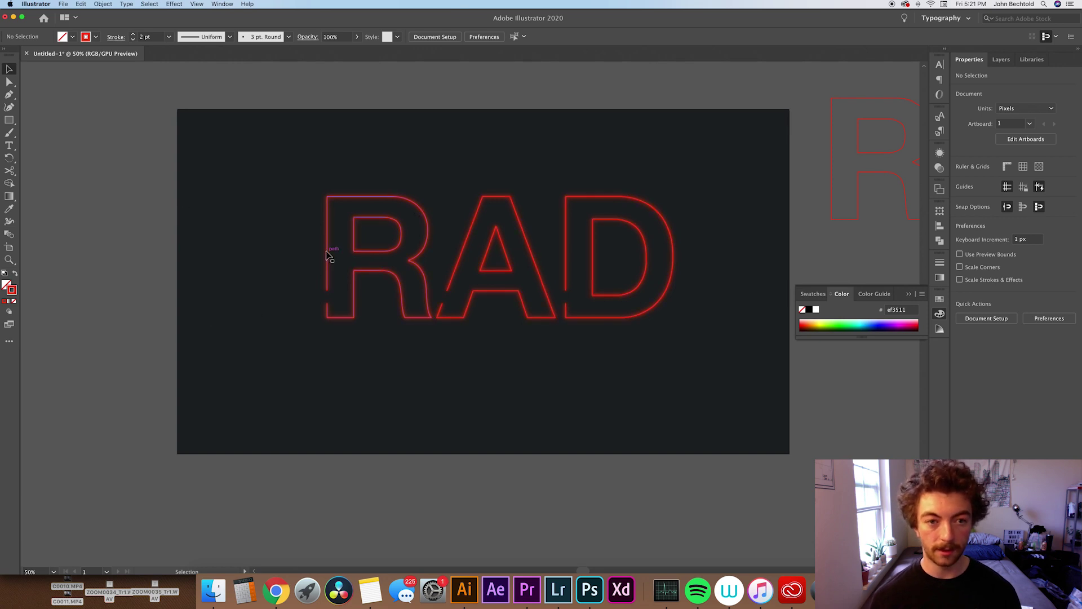
- Apply a white-to-red linear gradient to the top RAD's stroke and add a mid stop
{"action": "scroll", "coordinate": [193, 214], "scroll_direction": "up", "scroll_amount": 5}
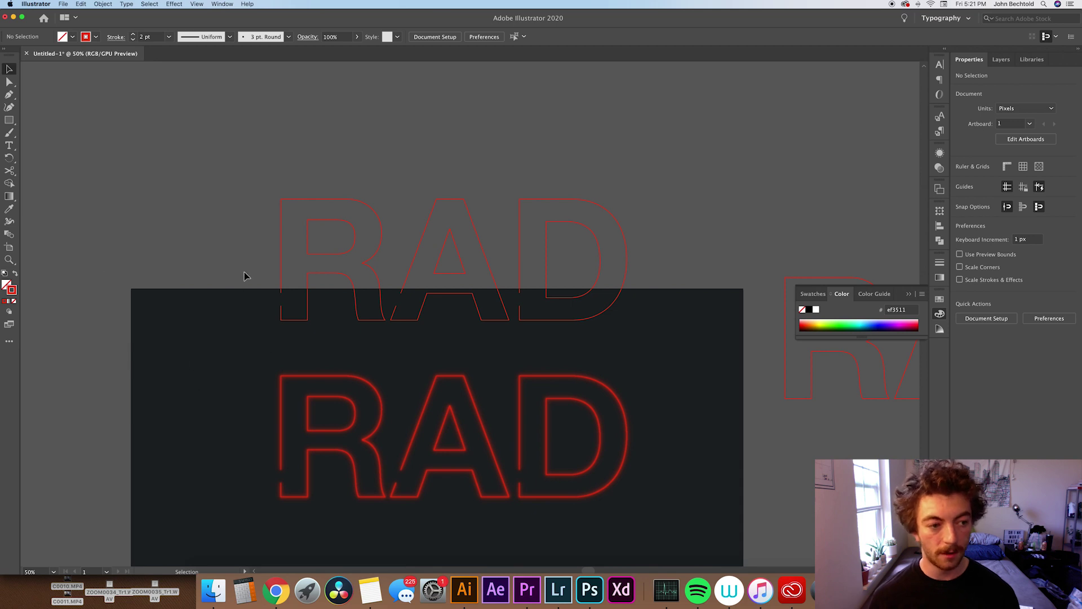
{"action": "left_click", "coordinate": [8, 305]}
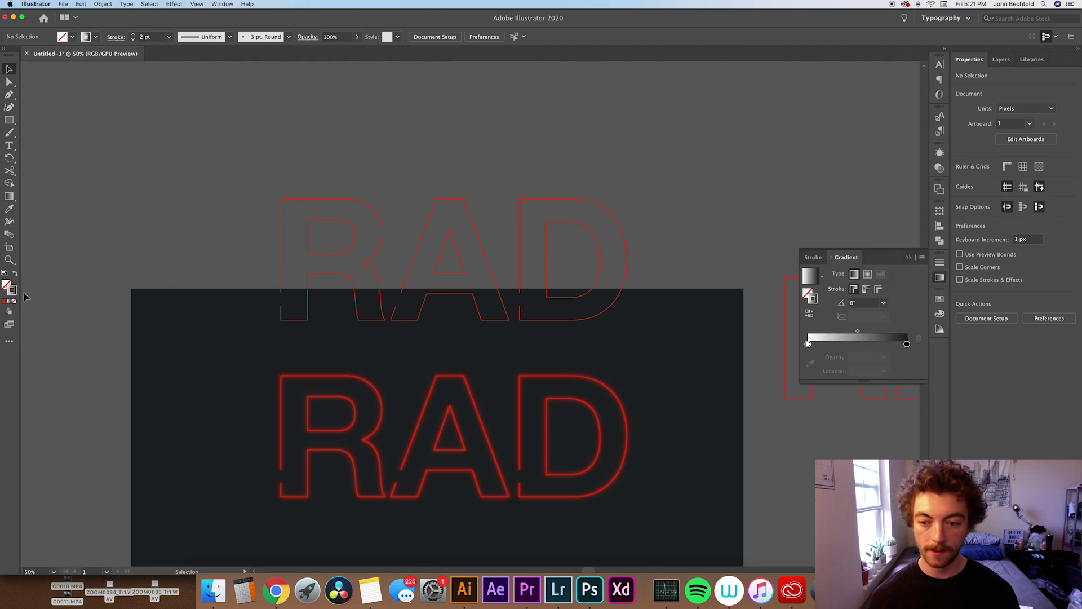
{"action": "left_click", "coordinate": [808, 343]}
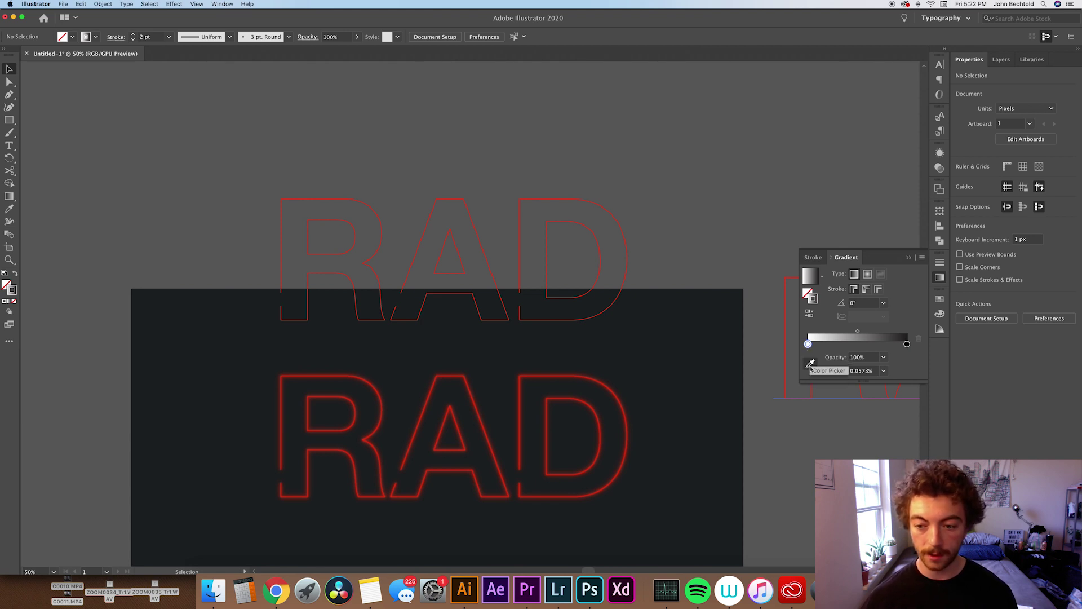
{"action": "left_click", "coordinate": [907, 345]}
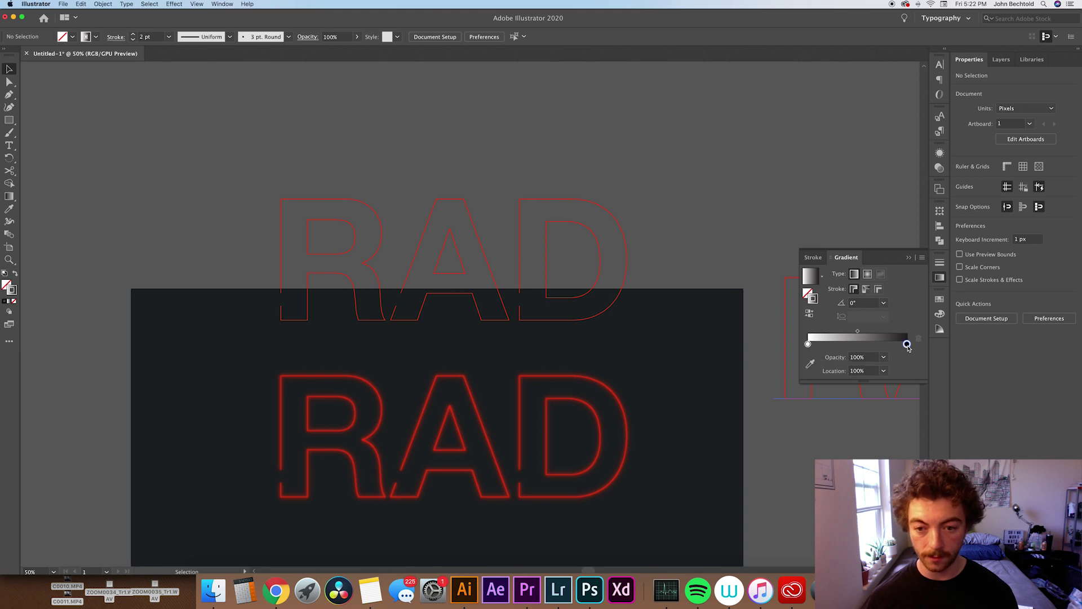
{"action": "left_click", "coordinate": [812, 365]}
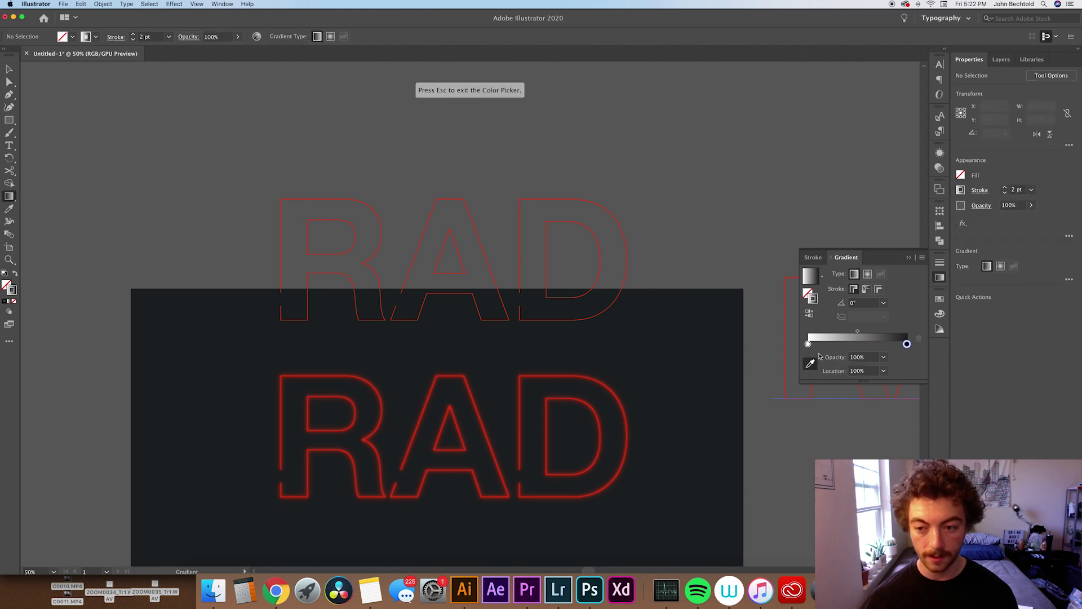
{"action": "left_click", "coordinate": [11, 303]}
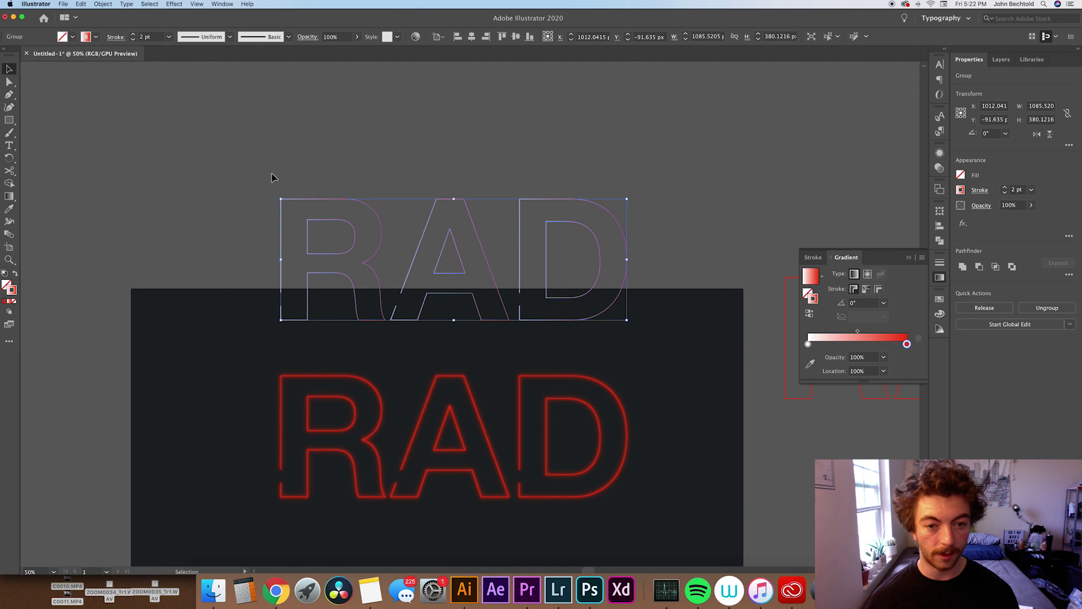
{"action": "left_click", "coordinate": [412, 150]}
{"action": "left_click", "coordinate": [475, 268]}
- Add alternating red and white gradient stops along the stroke and set the angle to -30°
{"action": "left_click", "coordinate": [858, 343]}
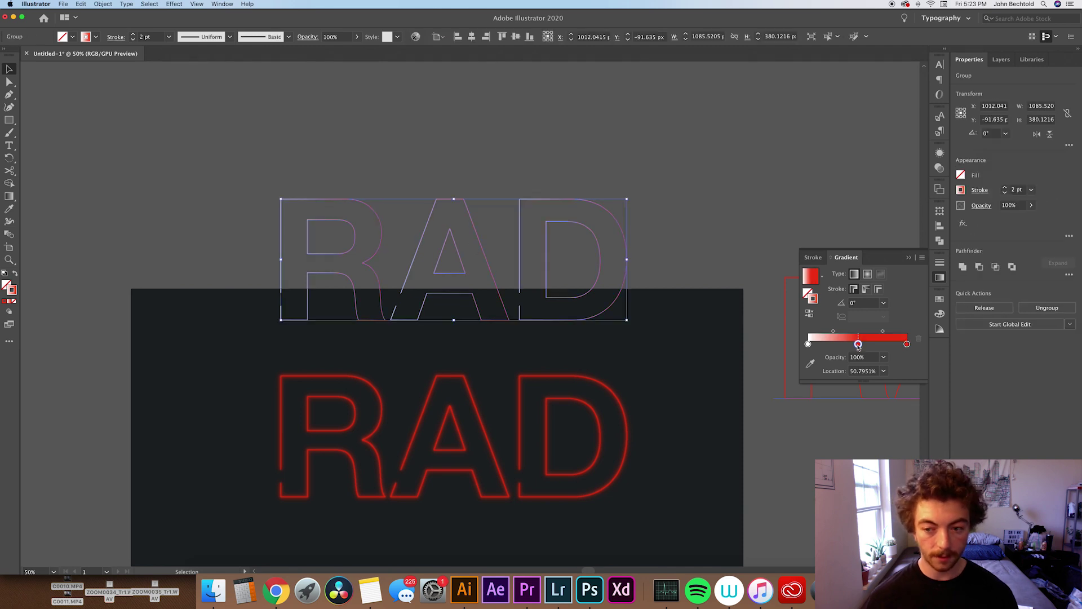
{"action": "left_click_drag", "start_coordinate": [858, 344], "coordinate": [833, 344]}
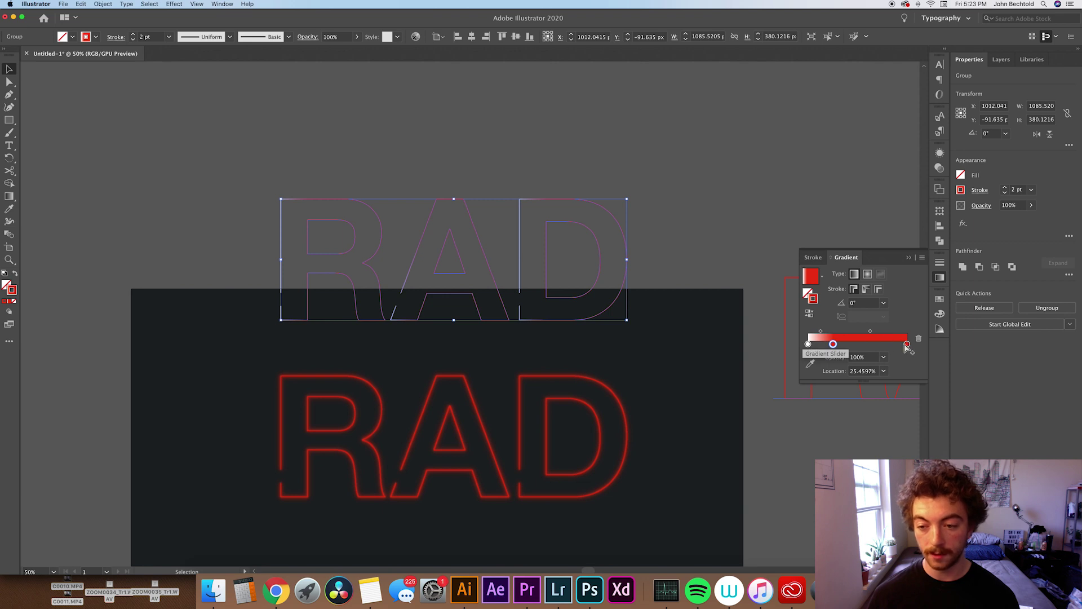
{"action": "mouse_move", "coordinate": [808, 345]}
{"action": "left_mouse_down"}
{"action": "mouse_move", "coordinate": [858, 345]}
{"action": "mouse_move", "coordinate": [796, 346]}
{"action": "left_mouse_up"}
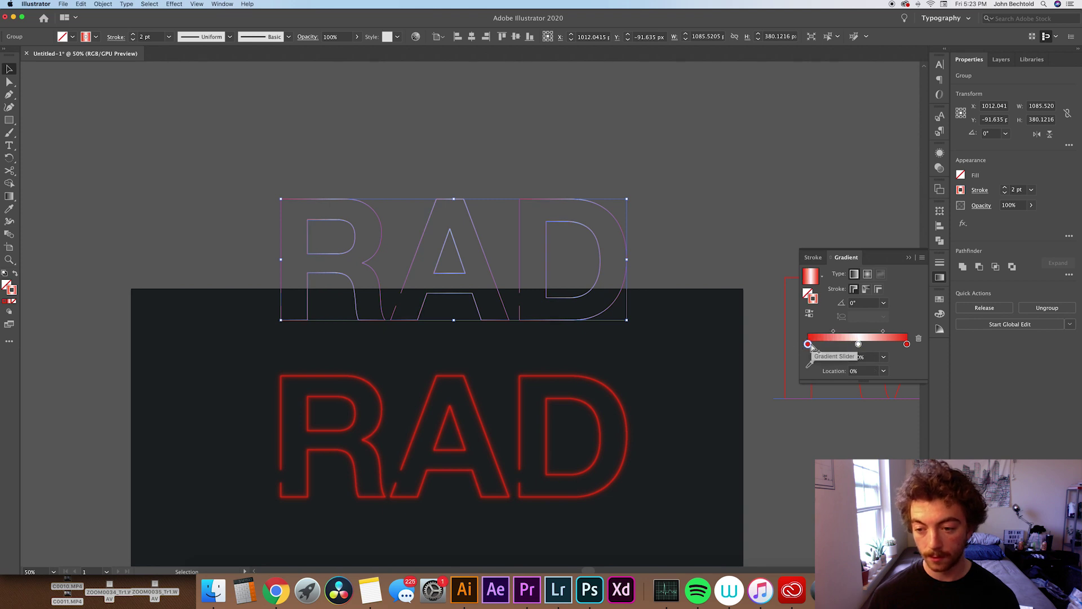
{"action": "left_click_drag", "start_coordinate": [811, 344], "coordinate": [826, 345]}
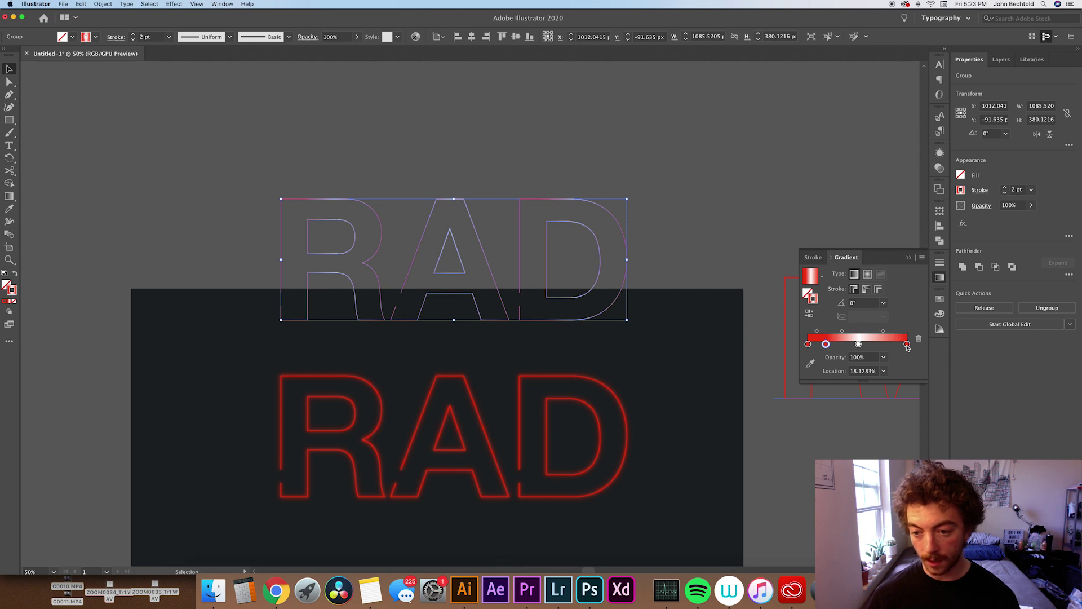
{"action": "left_click_drag", "start_coordinate": [906, 345], "coordinate": [842, 345]}
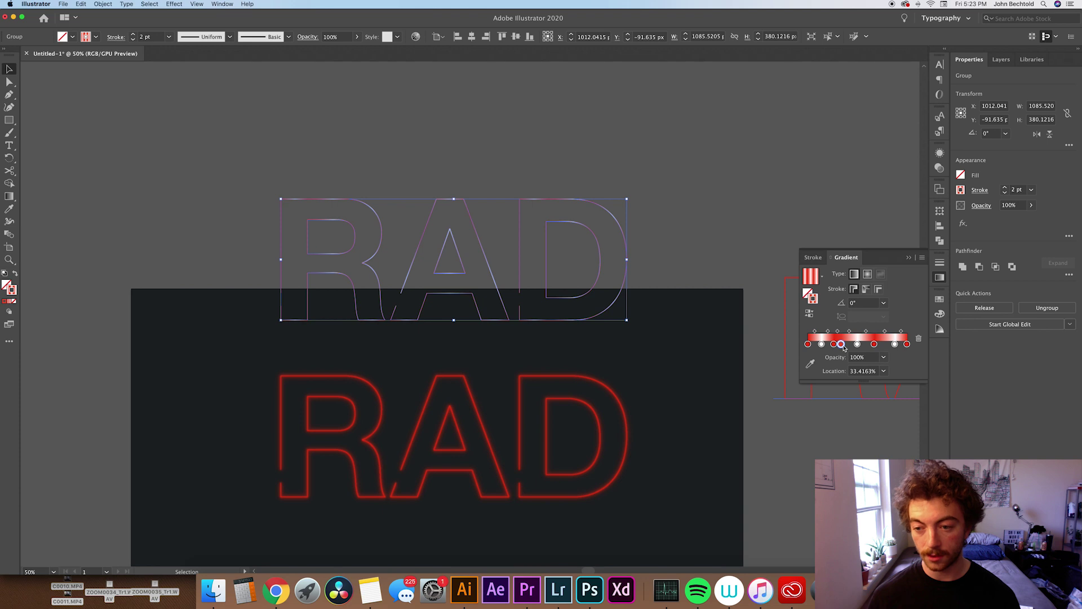
{"action": "left_click_drag", "start_coordinate": [844, 347], "coordinate": [878, 346]}
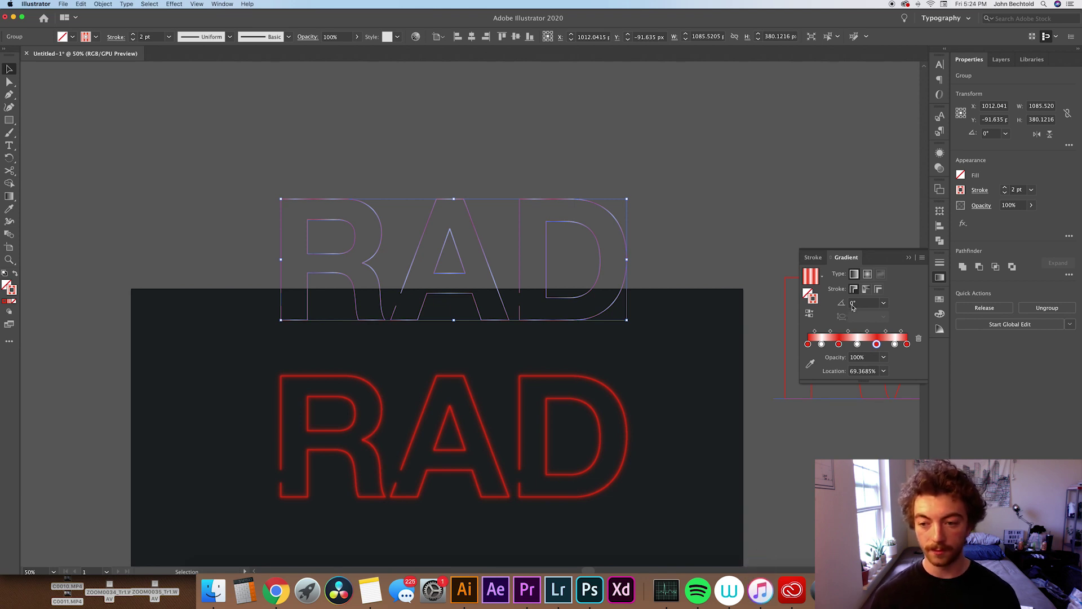
{"action": "left_click", "coordinate": [884, 304]}
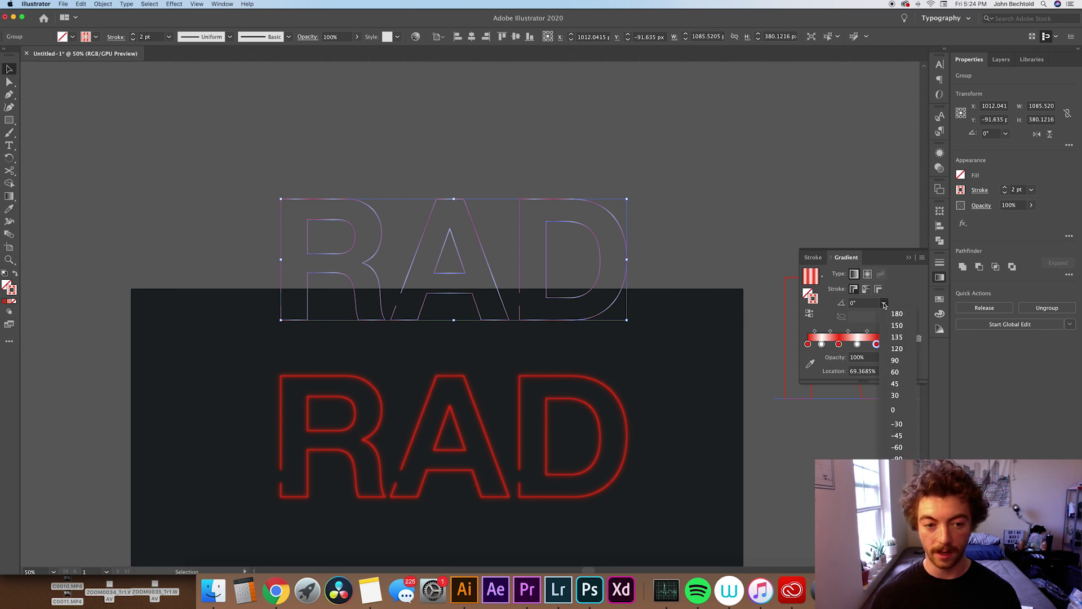
{"action": "left_click", "coordinate": [902, 424]}
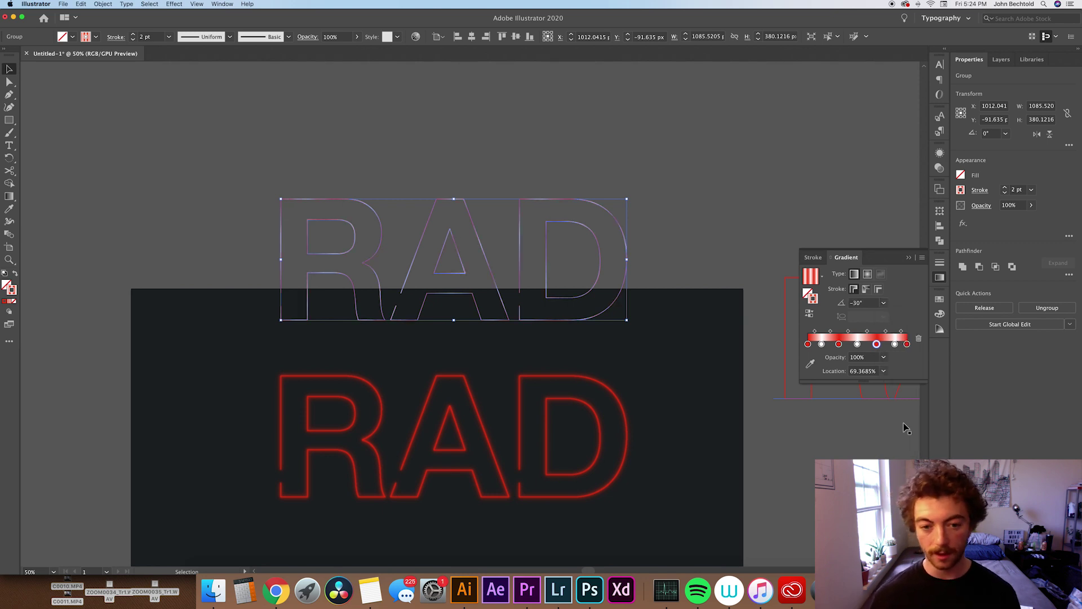
- Drag the striped RAD straight down 471 px onto the glowing red RAD on the artboard
{"action": "left_click", "coordinate": [705, 158]}
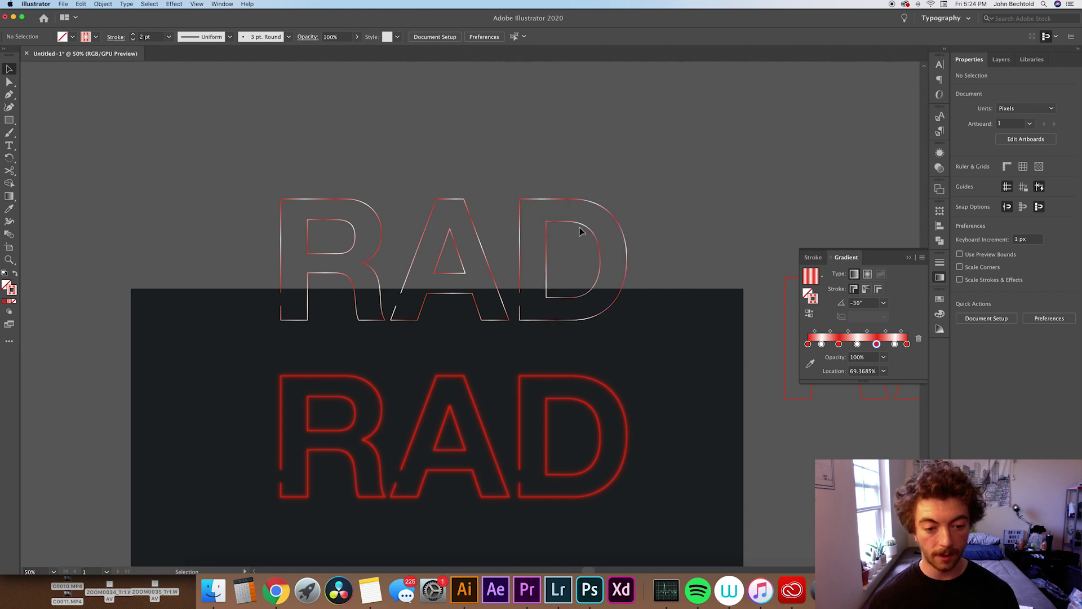
{"action": "left_click_drag", "start_coordinate": [582, 231], "coordinate": [583, 404]}
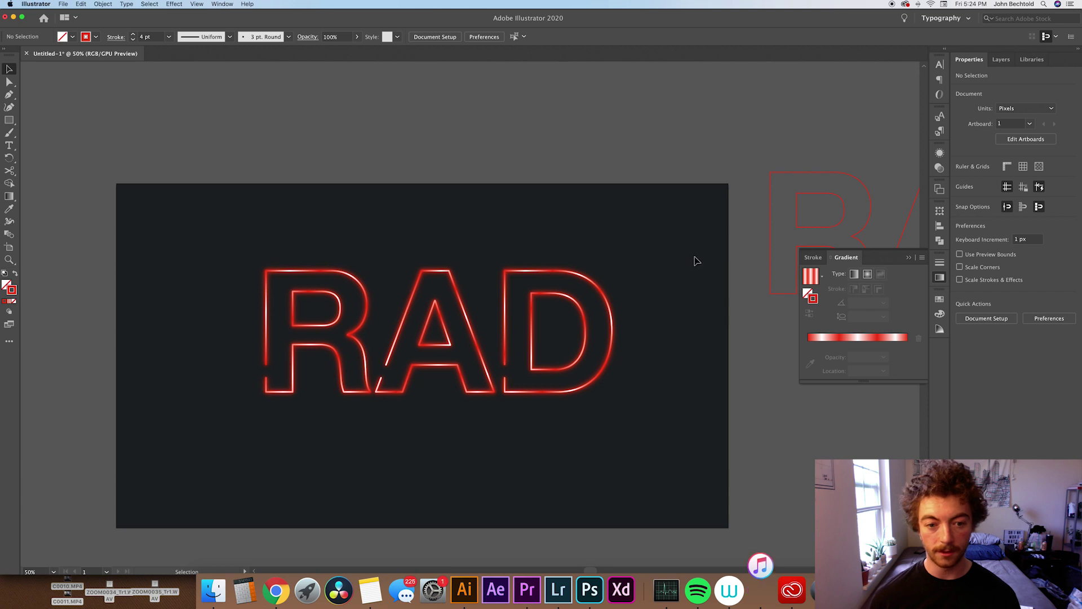
- Try a 5 pt stroke on the striped RAD, revert to 4 pt, and drop opacity to 64%
{"action": "left_click_drag", "start_coordinate": [552, 335], "coordinate": [126, 249]}
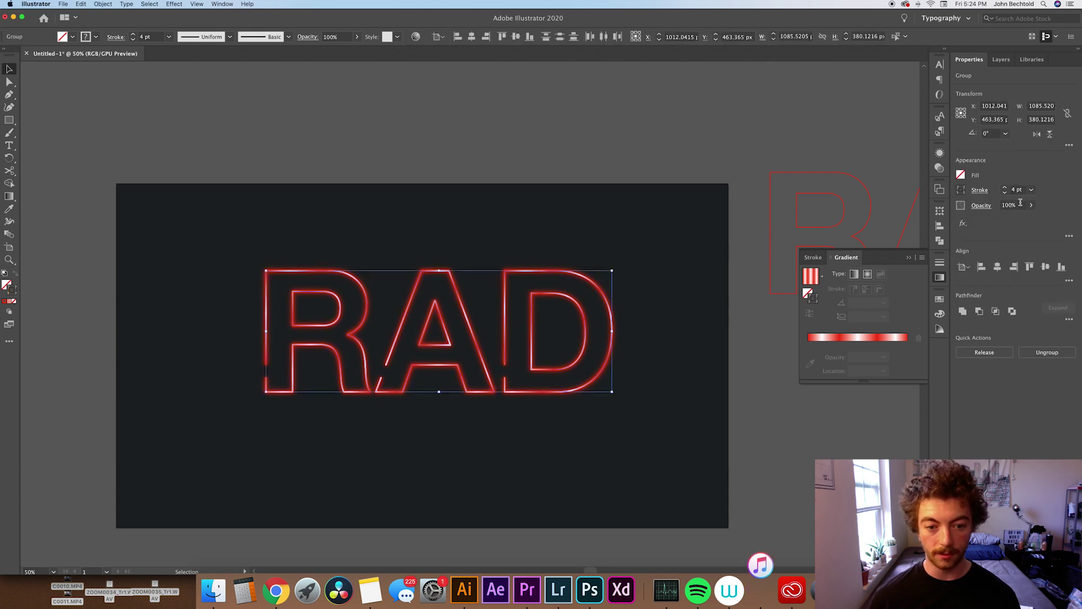
{"action": "left_click", "coordinate": [1006, 188]}
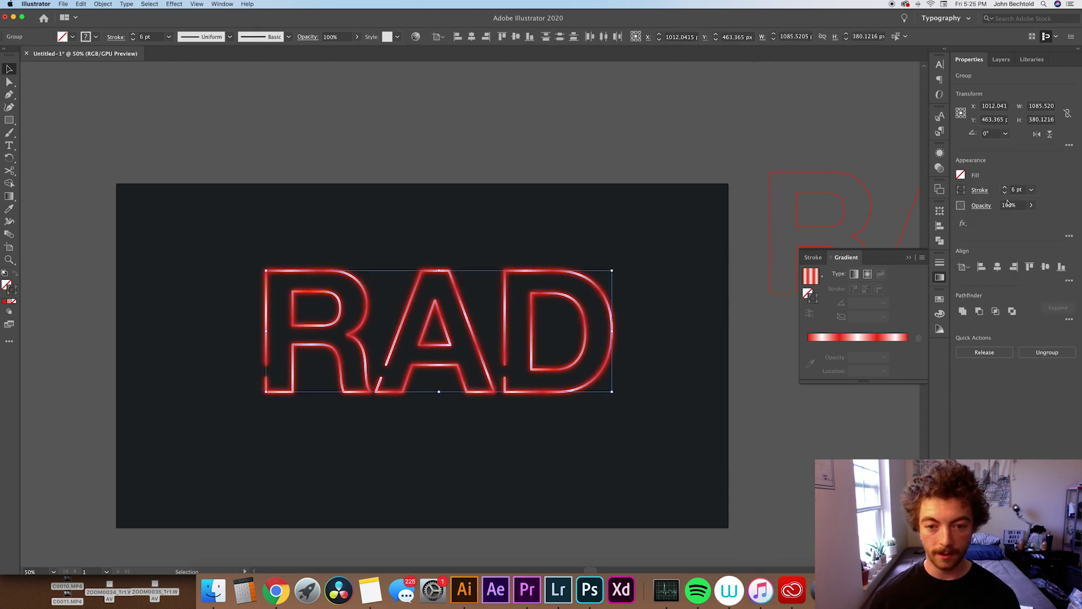
{"action": "left_click", "coordinate": [1005, 192]}
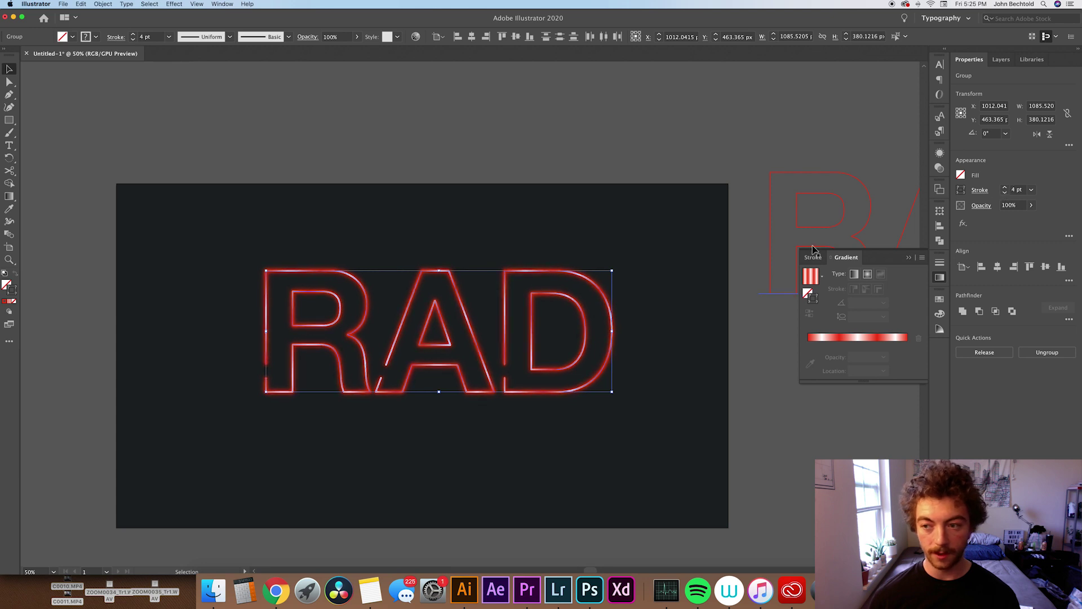
{"action": "left_click", "coordinate": [573, 251]}
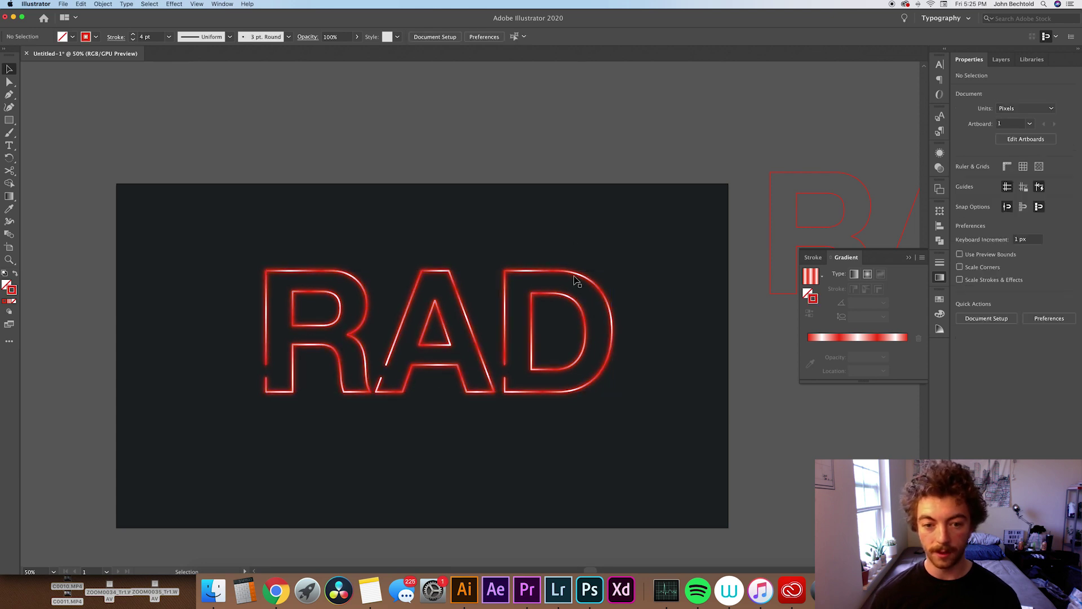
{"action": "left_click", "coordinate": [579, 279]}
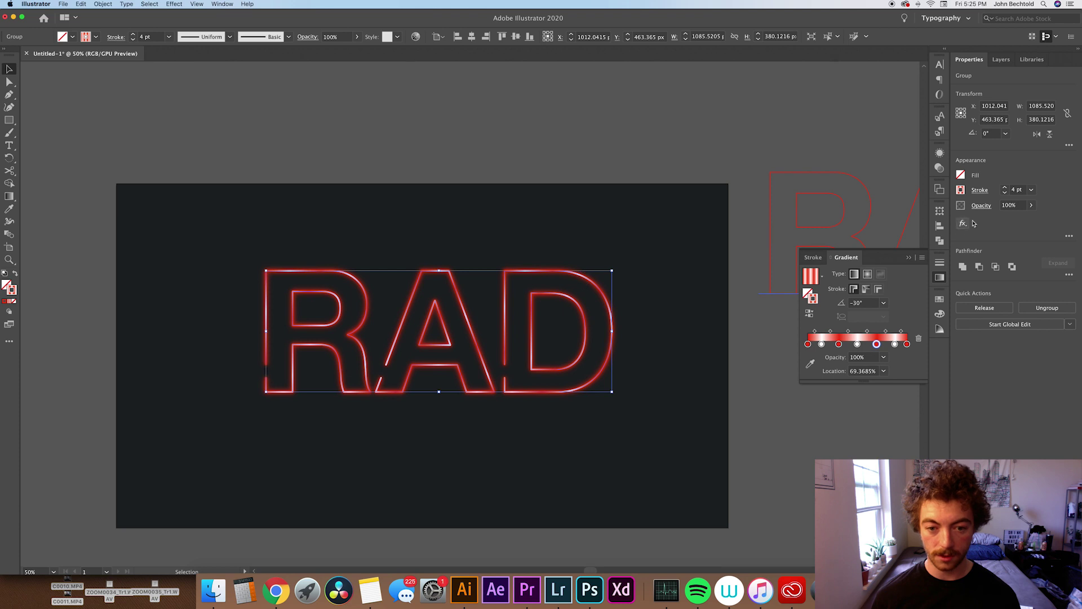
{"action": "left_click", "coordinate": [1032, 205]}
{"action": "left_click_drag", "start_coordinate": [1022, 220], "coordinate": [1016, 223]}
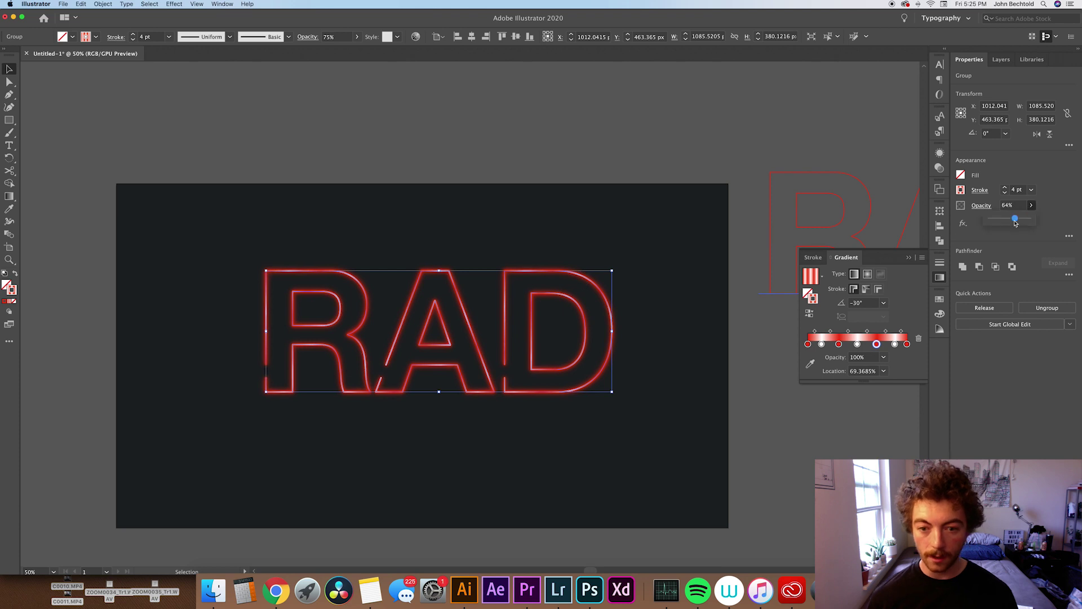
{"action": "left_click", "coordinate": [715, 171]}
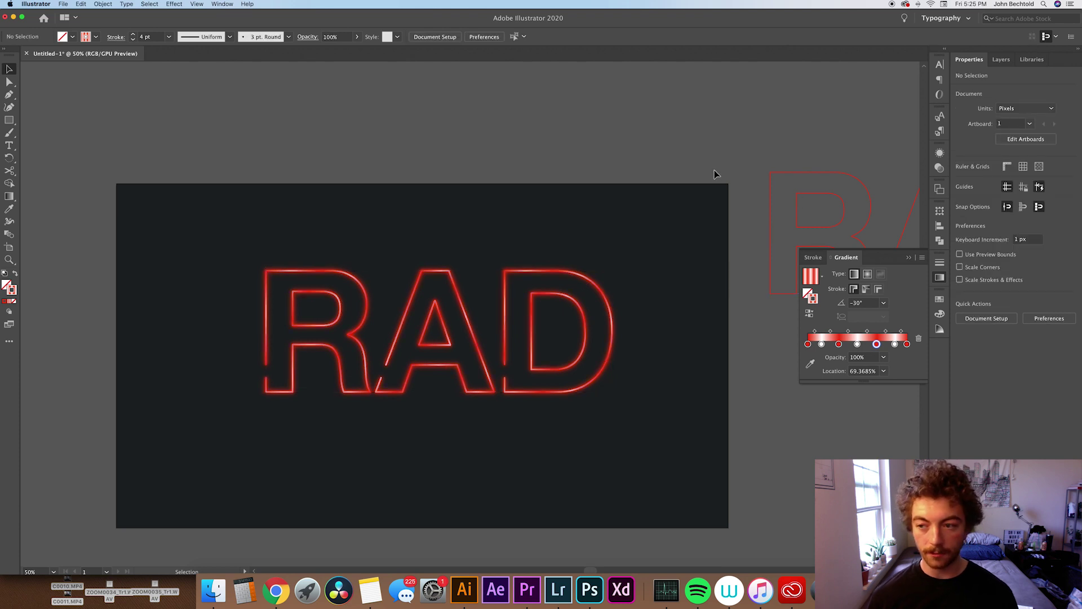
- Set the striped RAD group's opacity to exactly 60% and deselect it
{"action": "left_click", "coordinate": [605, 293]}
{"action": "left_click", "coordinate": [1013, 205]}
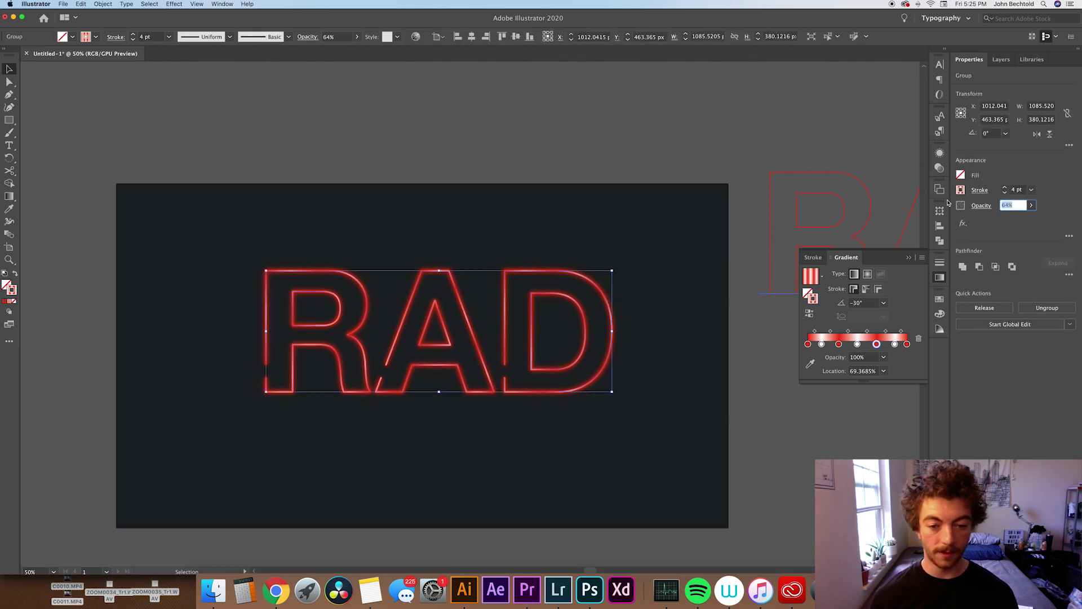
{"action": "type", "text": "60"}
{"action": "key", "text": "Return"}
{"action": "left_click", "coordinate": [617, 142]}
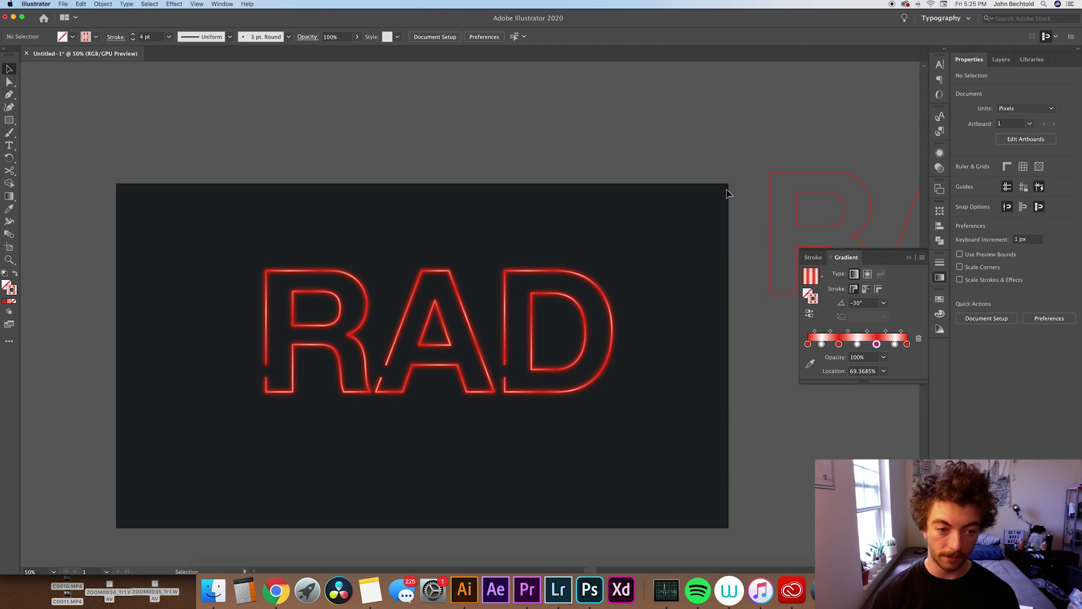
{"action": "key", "text": "super+1"}
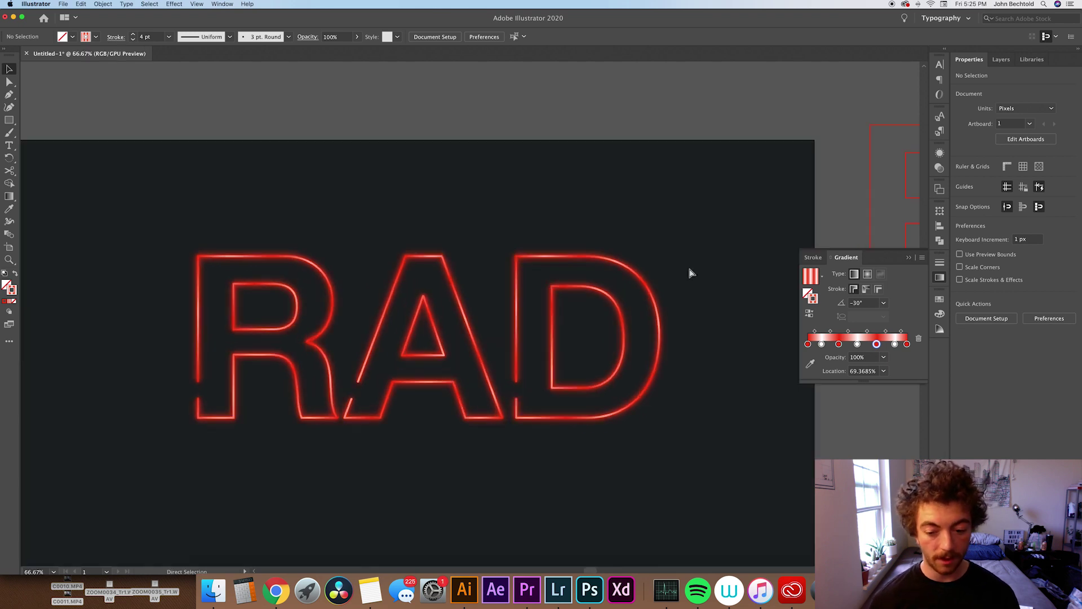
{"action": "left_click_drag", "start_coordinate": [469, 327], "coordinate": [591, 277]}
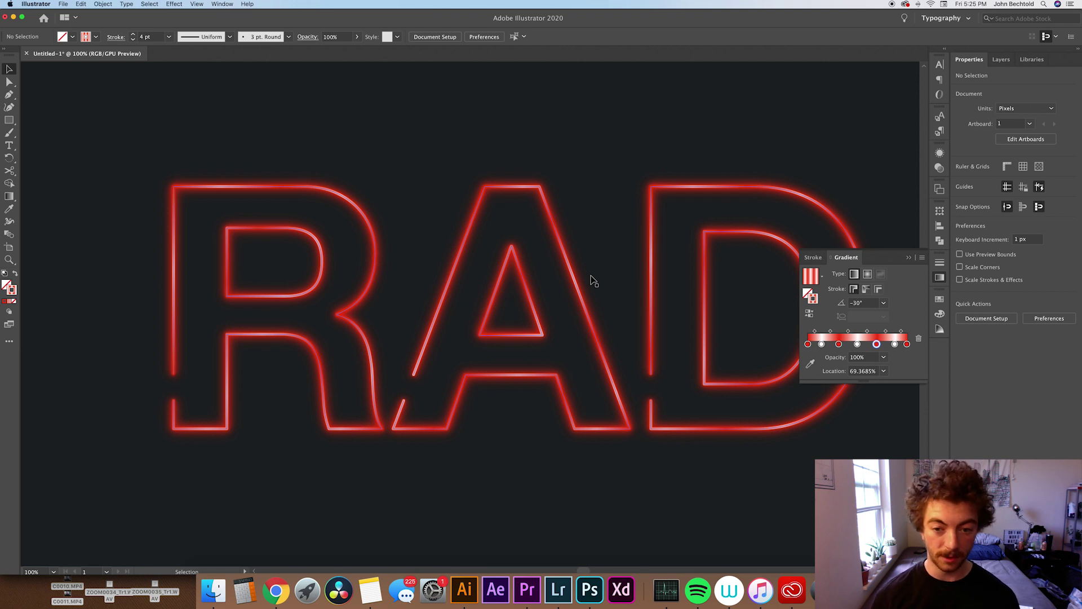
{"action": "key", "text": "super+minus"}
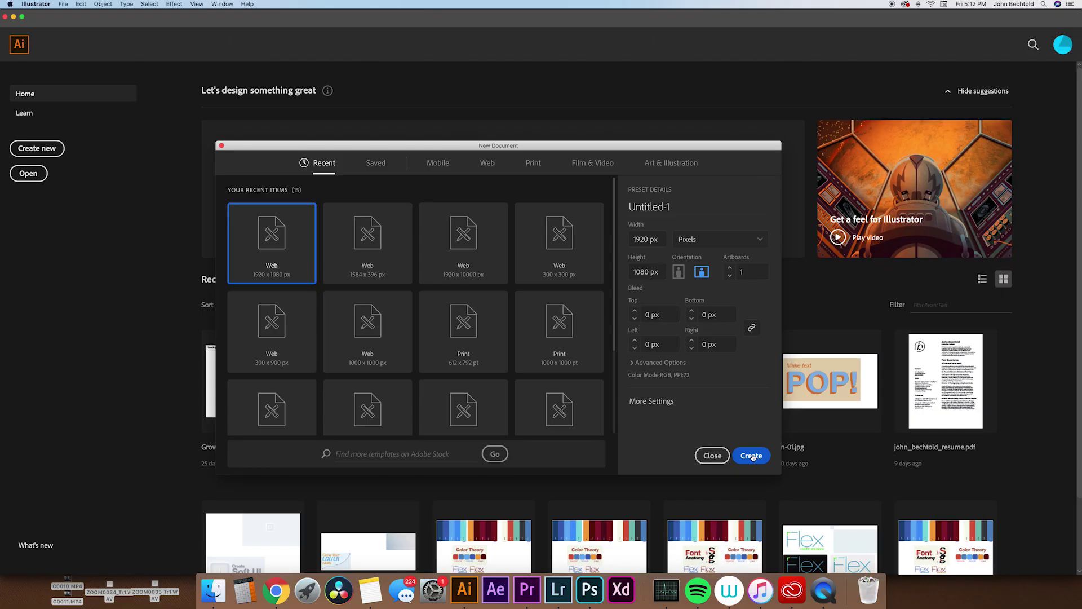
- Create a 1920 × 1080 px document with a dark 1b2123 background and paste the RAD text onto it
{"action": "left_click", "coordinate": [752, 456]}
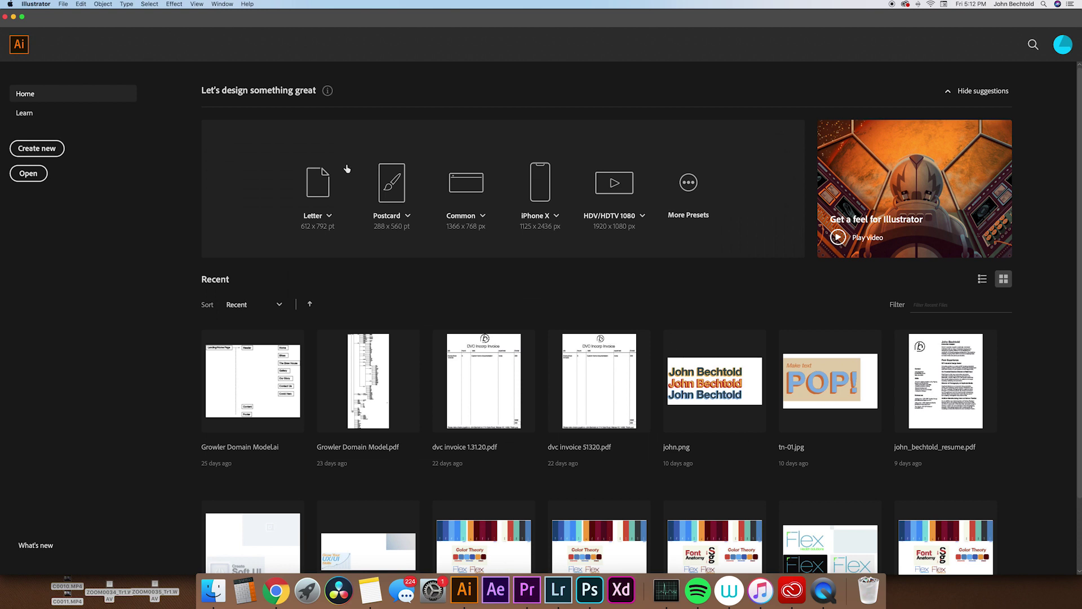
{"action": "key", "text": "a"}
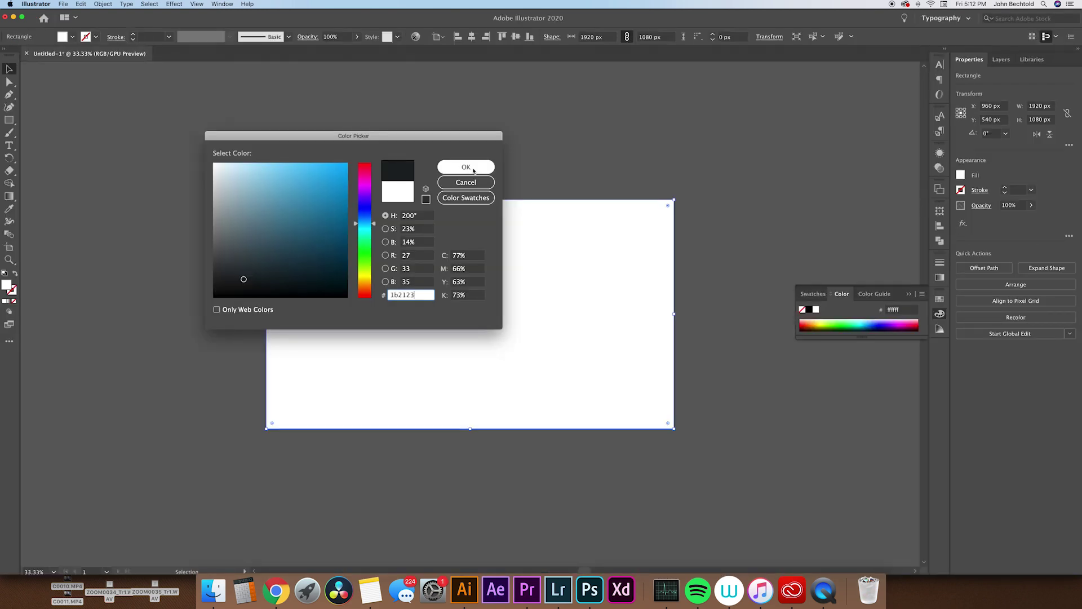
{"action": "left_click", "coordinate": [467, 167]}
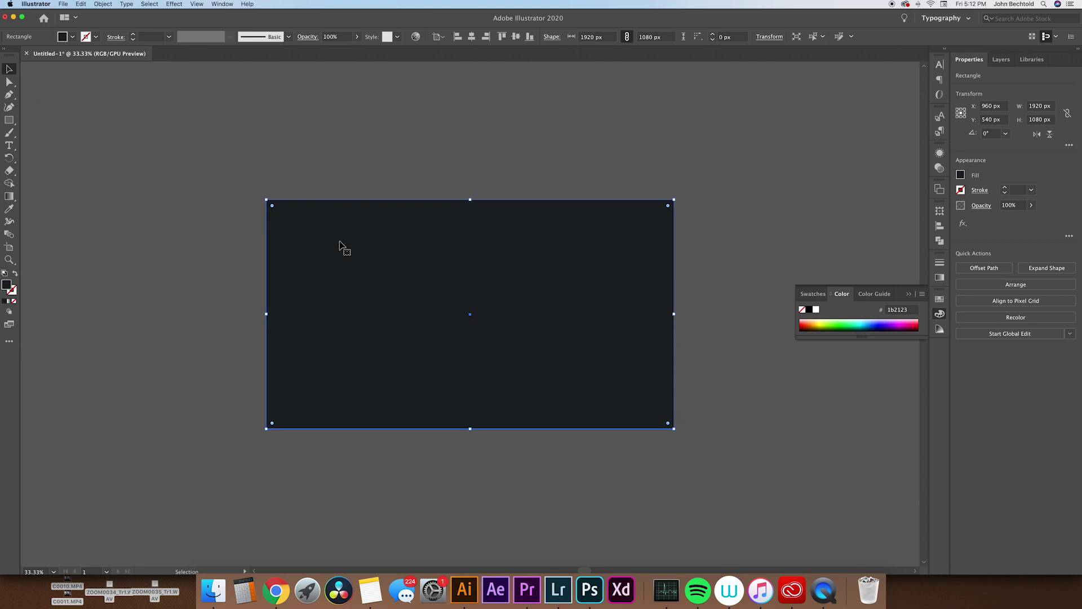
{"action": "key", "text": "a"}
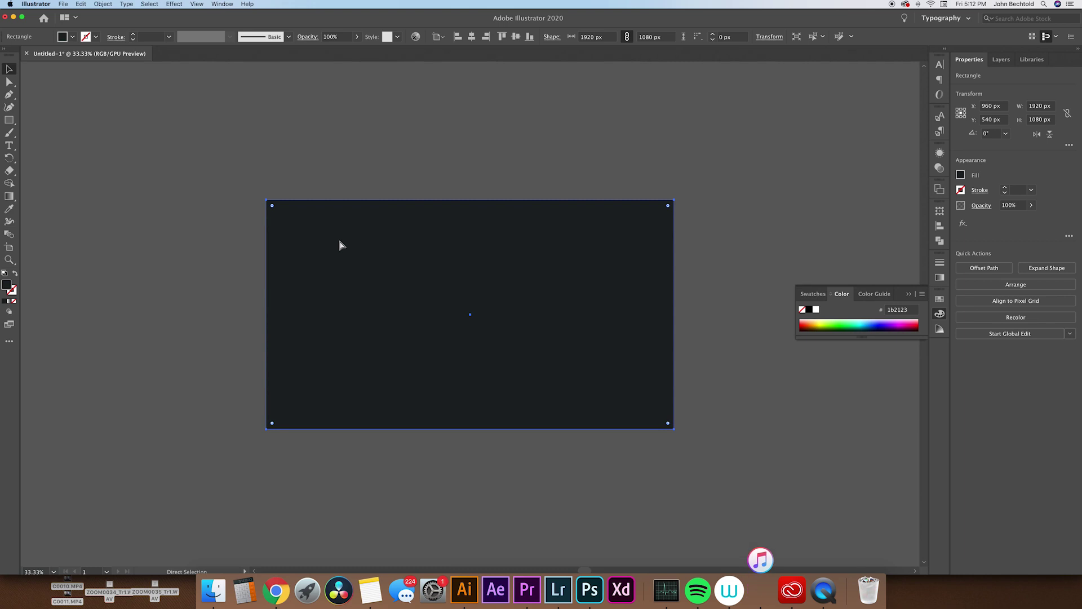
{"action": "key", "text": "super+v"}
{"action": "left_click_drag", "start_coordinate": [539, 346], "coordinate": [511, 322]}
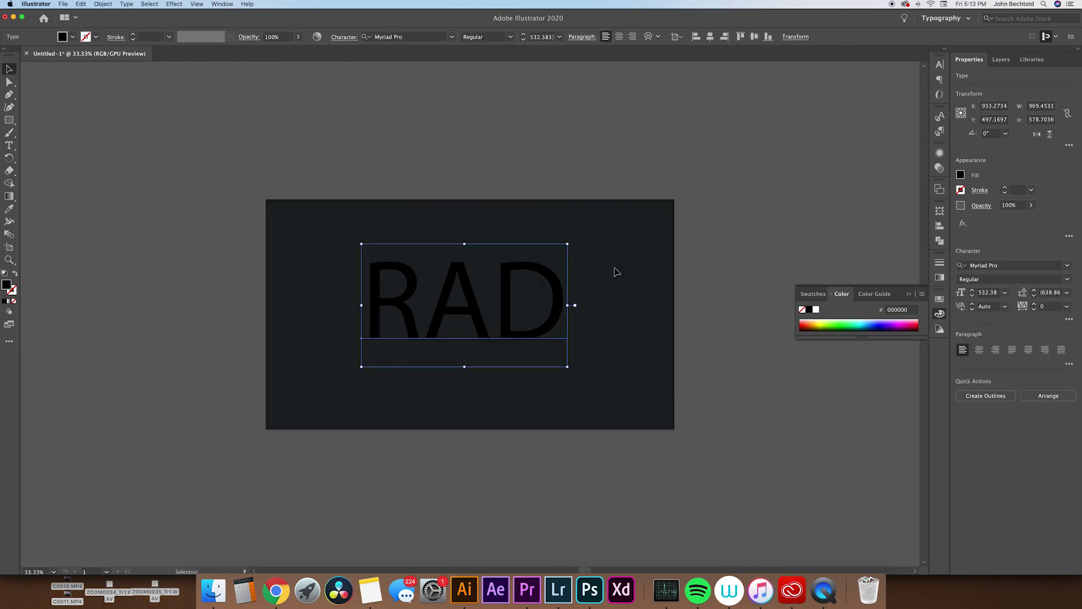
- Remove the RAD text's fill and give it a red ef3511 stroke
{"action": "key", "text": "/"}
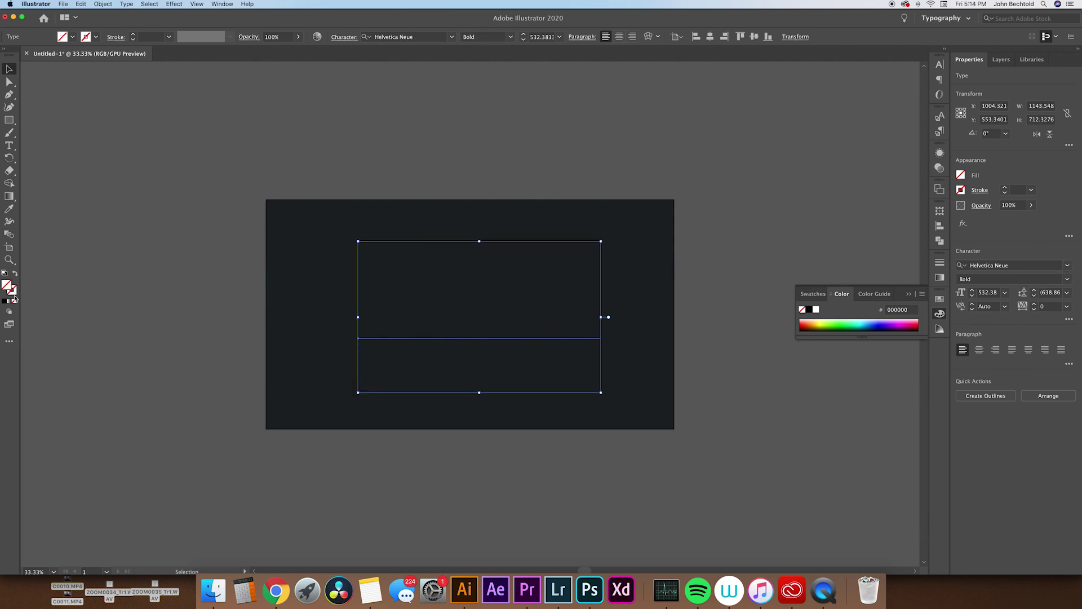
{"action": "double_click", "coordinate": [14, 292]}
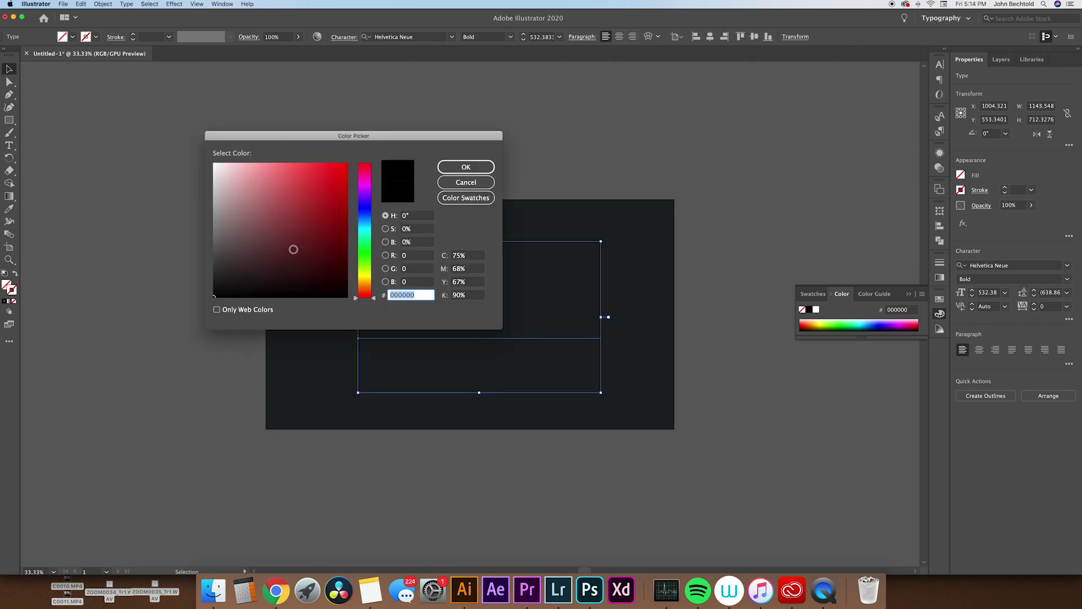
{"action": "left_click", "coordinate": [375, 297]}
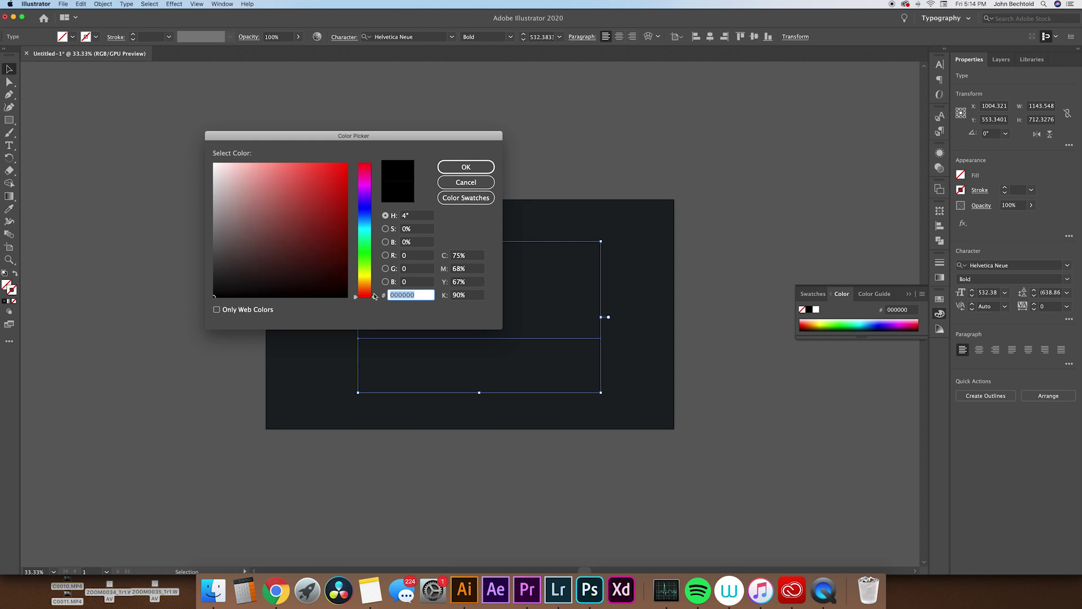
{"action": "type", "text": "ef3511"}
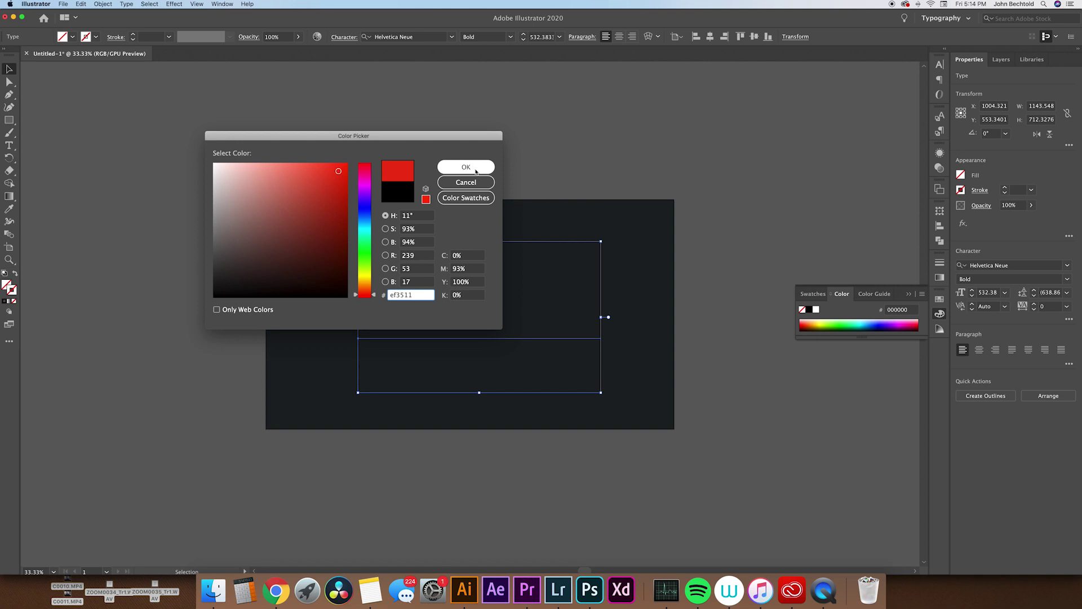
{"action": "left_click", "coordinate": [466, 167]}
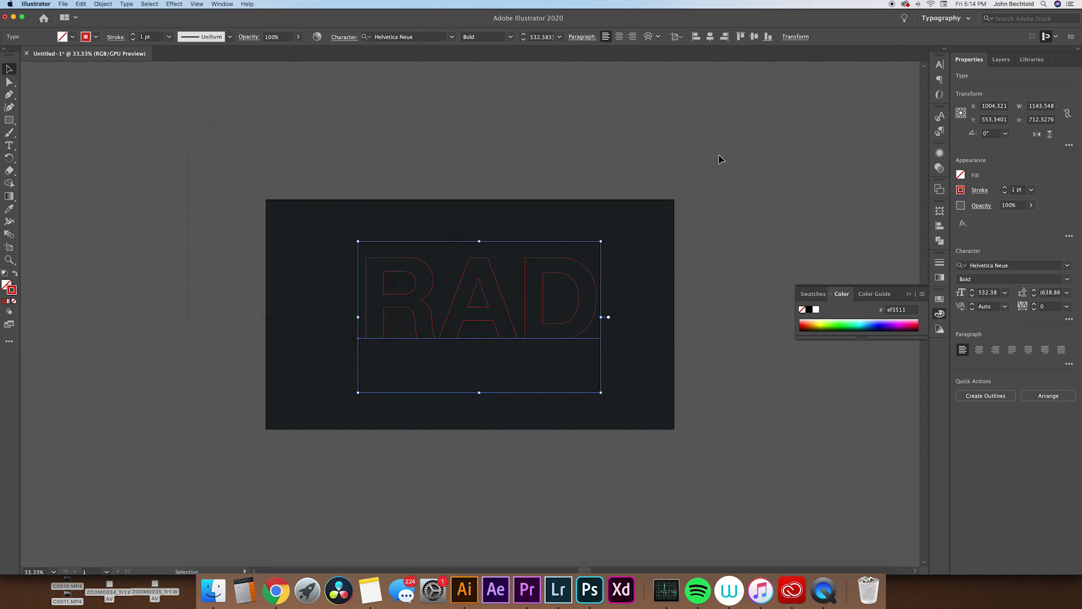
{"action": "left_click", "coordinate": [761, 181]}
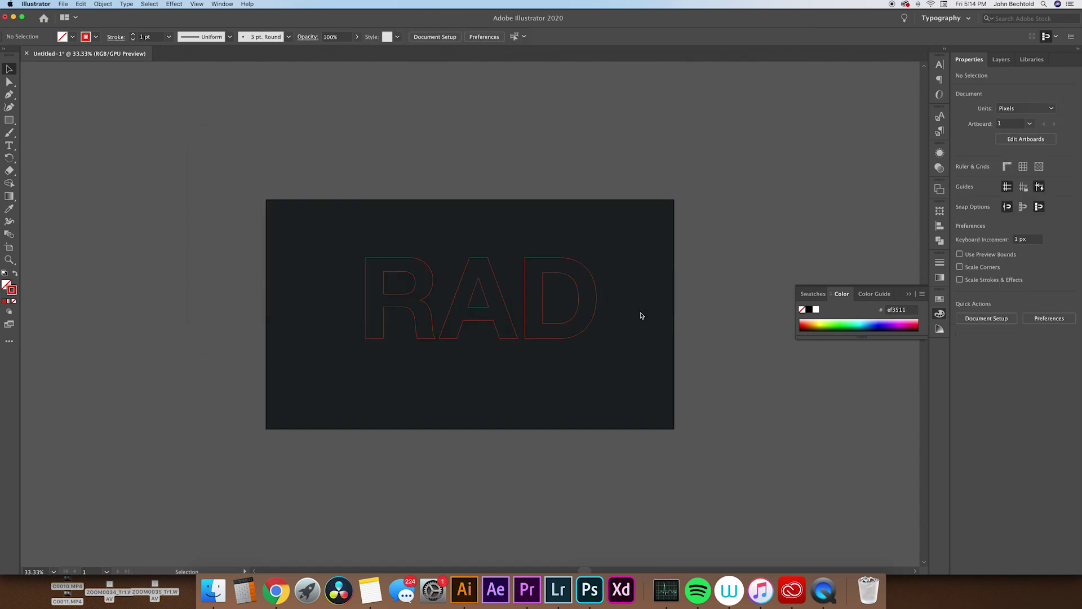
{"action": "left_click_drag", "start_coordinate": [640, 314], "coordinate": [392, 234]}
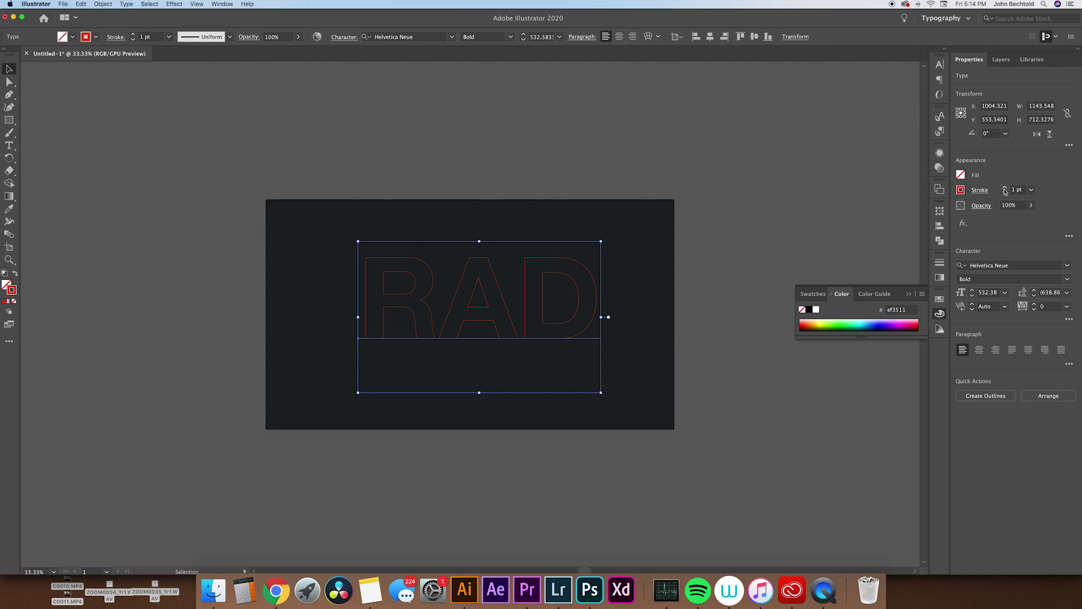
{"action": "left_click", "coordinate": [733, 288]}
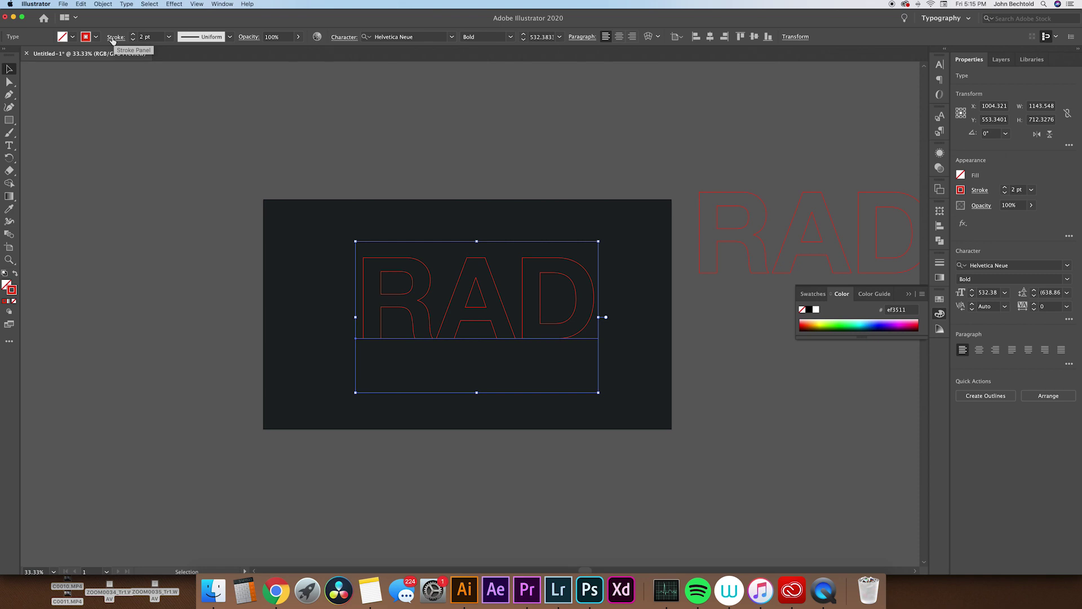
{"action": "left_click", "coordinate": [114, 38]}
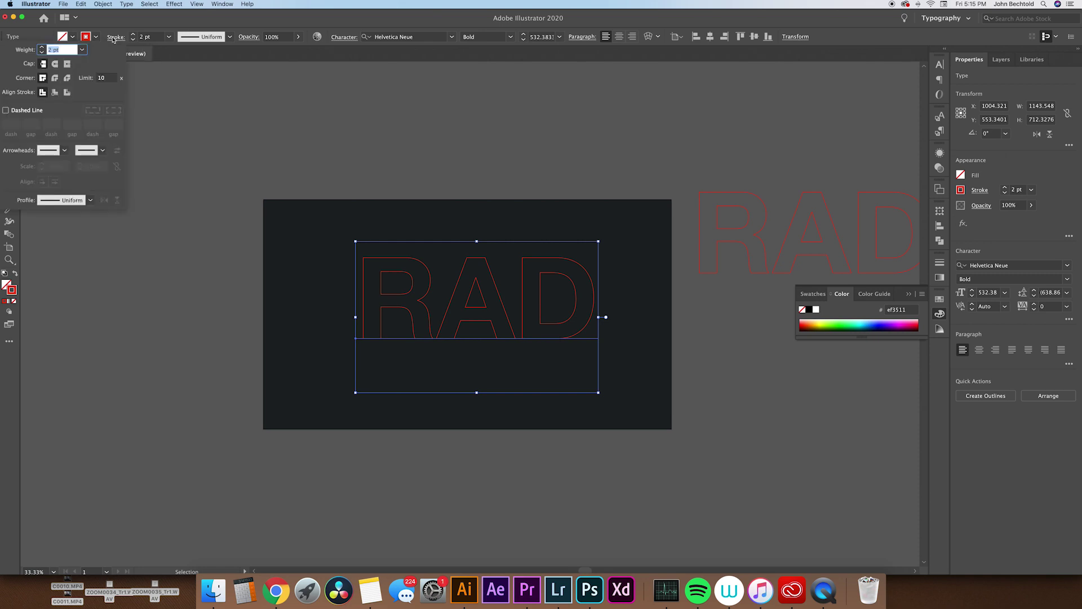
- Give the RAD stroke round caps and round corners
{"action": "left_click", "coordinate": [54, 64]}
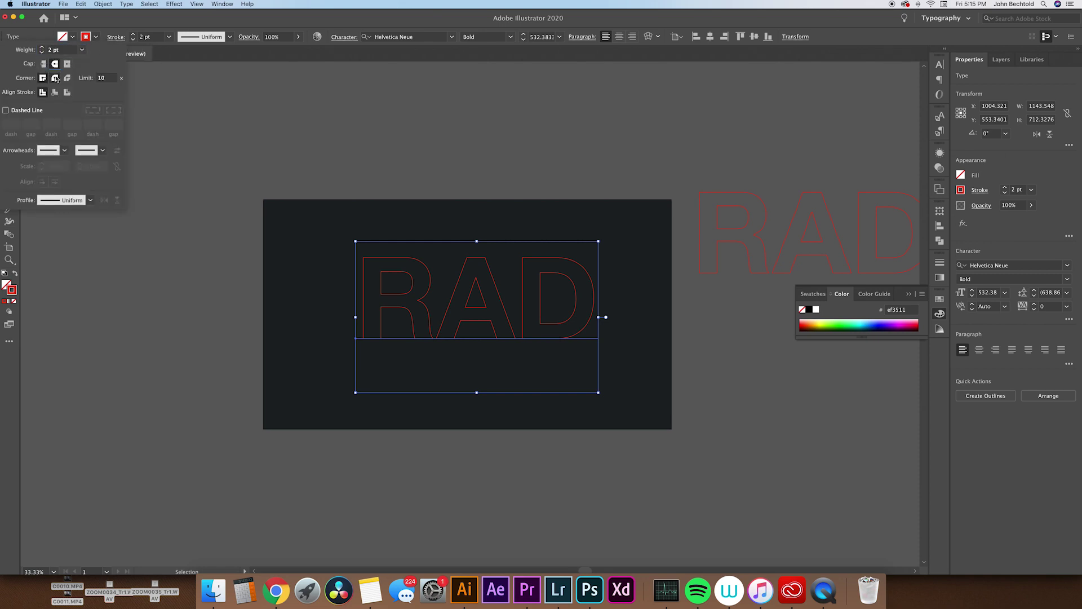
{"action": "left_click", "coordinate": [55, 78]}
{"action": "left_click", "coordinate": [288, 116]}
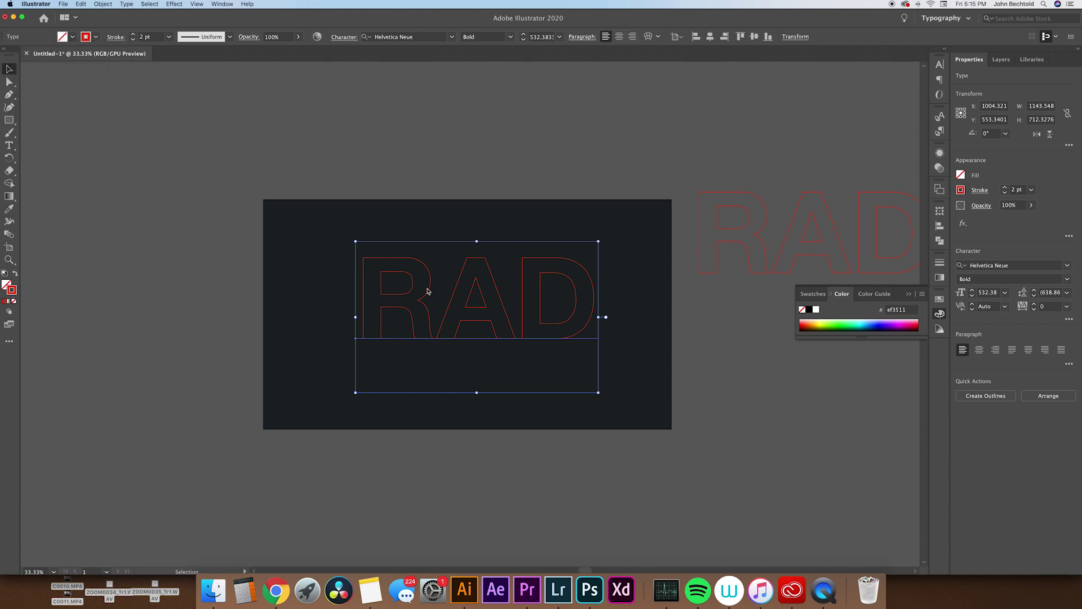
- Convert the RAD text to outlines
{"action": "key", "text": "a"}
{"action": "key", "text": "super+shift+o"}
{"action": "key", "text": "v"}
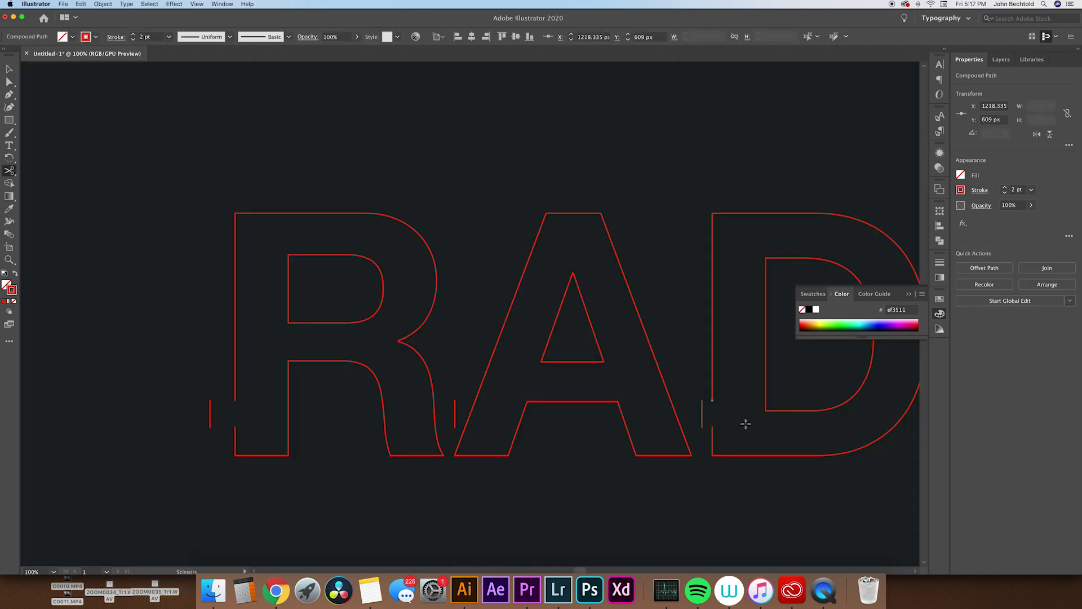
- Select the small cut segment near the A and rotate it
{"action": "left_click", "coordinate": [9, 69]}
{"action": "left_click", "coordinate": [458, 448]}
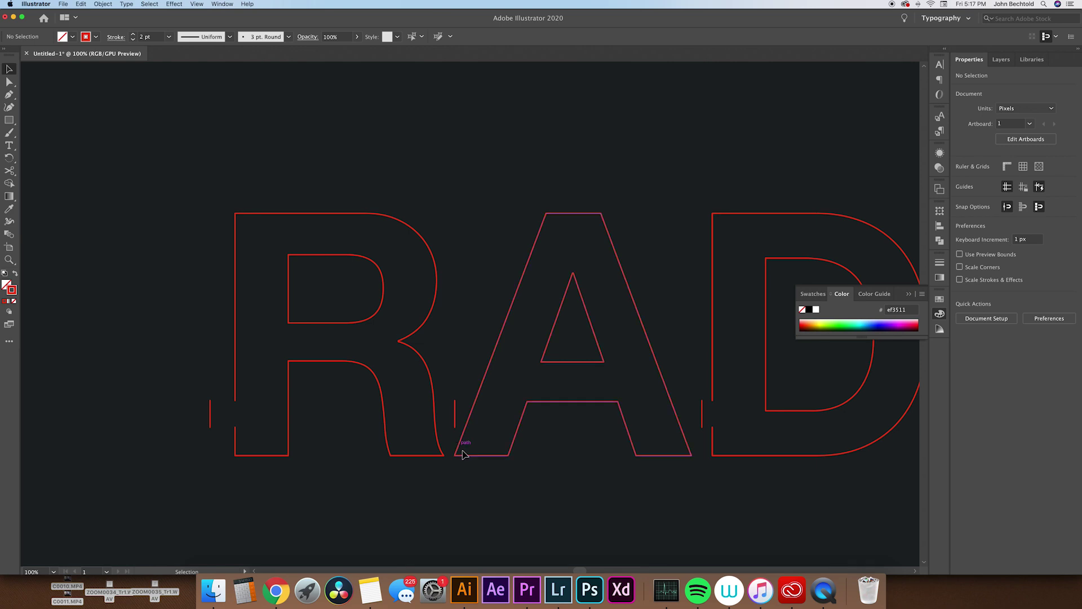
{"action": "left_click", "coordinate": [454, 415]}
{"action": "left_click_drag", "start_coordinate": [462, 399], "coordinate": [465, 410]}
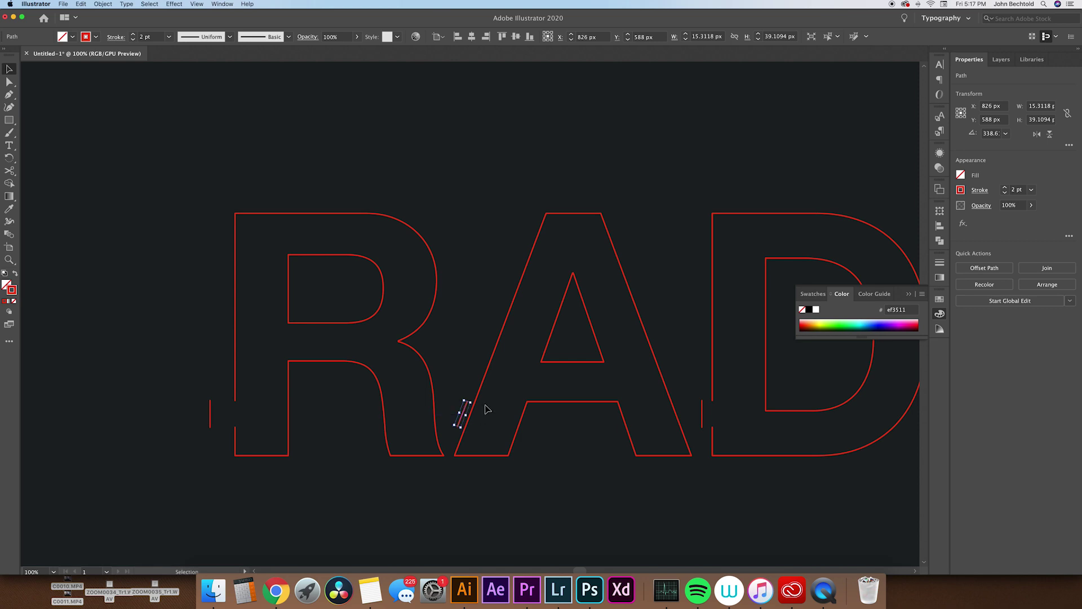
{"action": "key", "text": "c"}
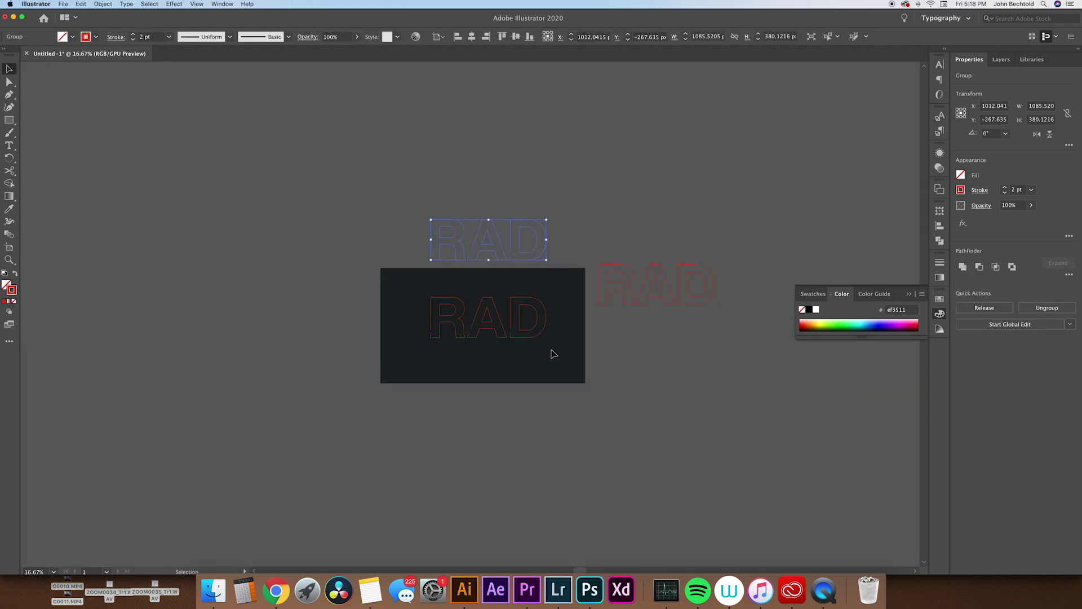
- Duplicate the RAD outline copy upward several times and restack the copies above the artboard
{"action": "left_click_drag", "start_coordinate": [445, 217], "coordinate": [506, 116]}
{"action": "scroll", "coordinate": [501, 169], "scroll_direction": "up", "scroll_amount": 4}
{"action": "left_click_drag", "start_coordinate": [499, 201], "coordinate": [498, 147]}
{"action": "key", "text": "ctrl+d"}
{"action": "scroll", "coordinate": [530, 282], "scroll_direction": "up", "scroll_amount": 1}
{"action": "left_click_drag", "start_coordinate": [551, 376], "coordinate": [506, 323]}
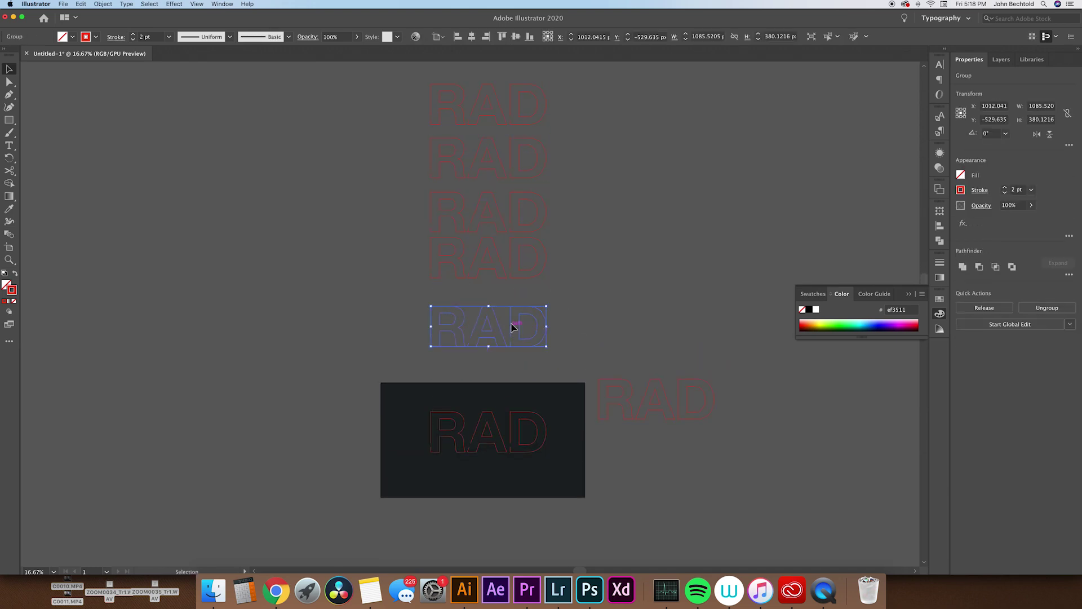
{"action": "scroll", "coordinate": [537, 167], "scroll_direction": "up", "scroll_amount": 2}
{"action": "left_click", "coordinate": [604, 375]}
- Apply a Gaussian Blur with radius 1 to the whole stack of RAD copies
{"action": "left_click", "coordinate": [488, 265]}
{"action": "left_click", "coordinate": [174, 4]}
{"action": "mouse_move", "coordinate": [187, 166]}
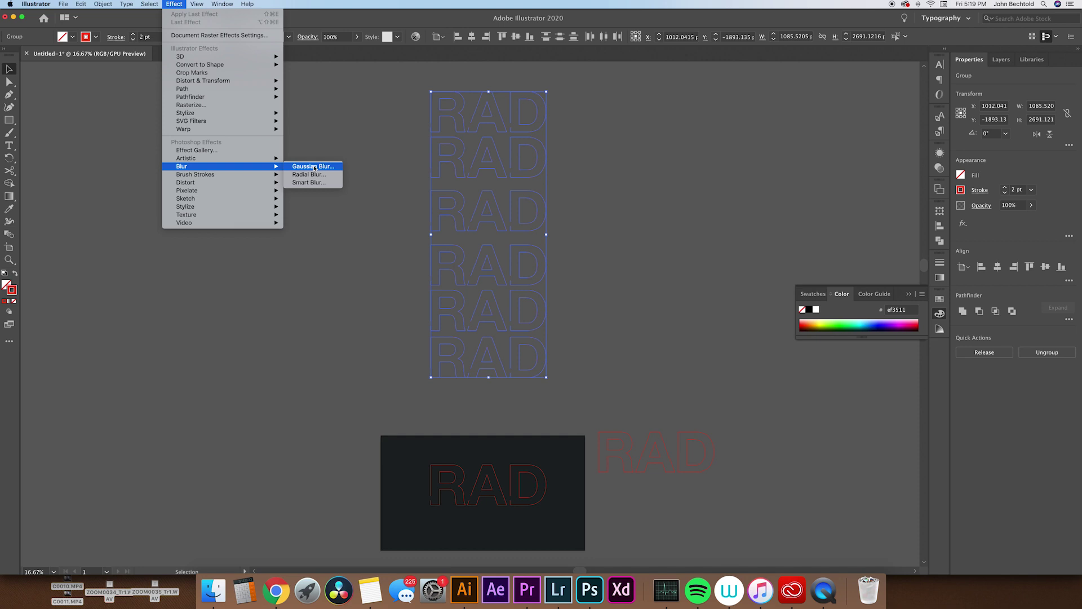
{"action": "left_click", "coordinate": [314, 166]}
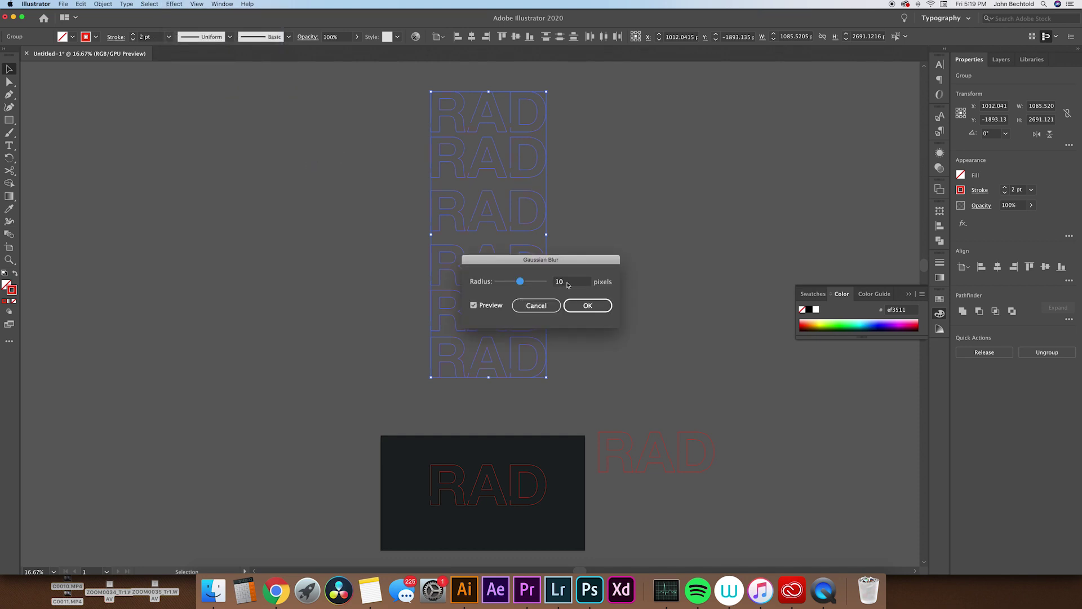
{"action": "double_click", "coordinate": [560, 281]}
{"action": "type", "text": "1"}
{"action": "left_click", "coordinate": [598, 311]}
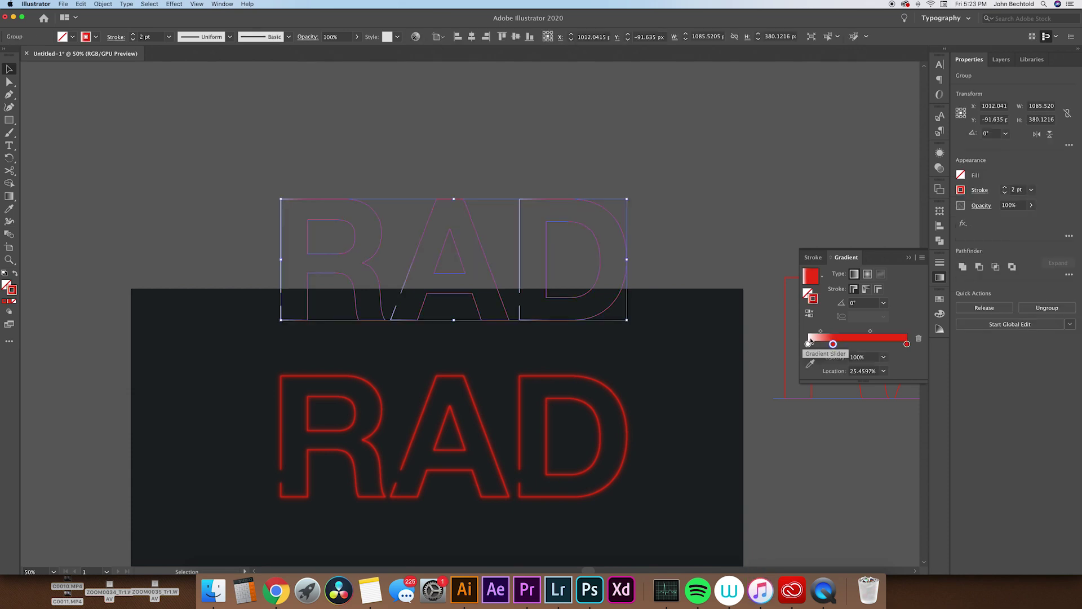
- Arrange the stroke gradient stops as red-white-red stripes and set the angle to -30°
{"action": "mouse_move", "coordinate": [810, 343]}
{"action": "left_mouse_down"}
{"action": "mouse_move", "coordinate": [858, 344]}
{"action": "mouse_move", "coordinate": [803, 345]}
{"action": "left_mouse_up"}
{"action": "left_click", "coordinate": [833, 343]}
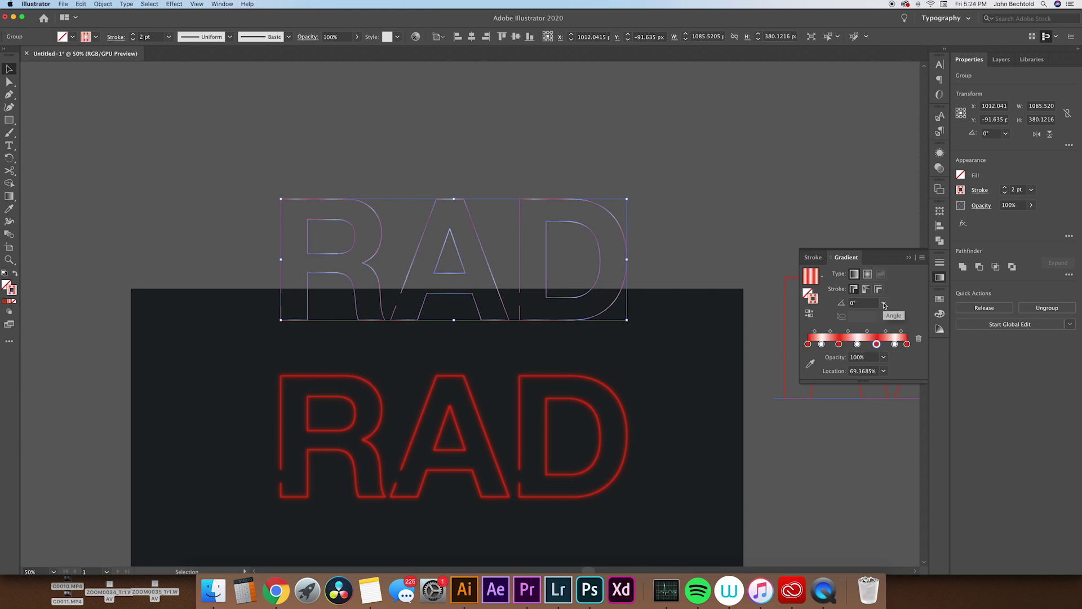
{"action": "left_click", "coordinate": [884, 304]}
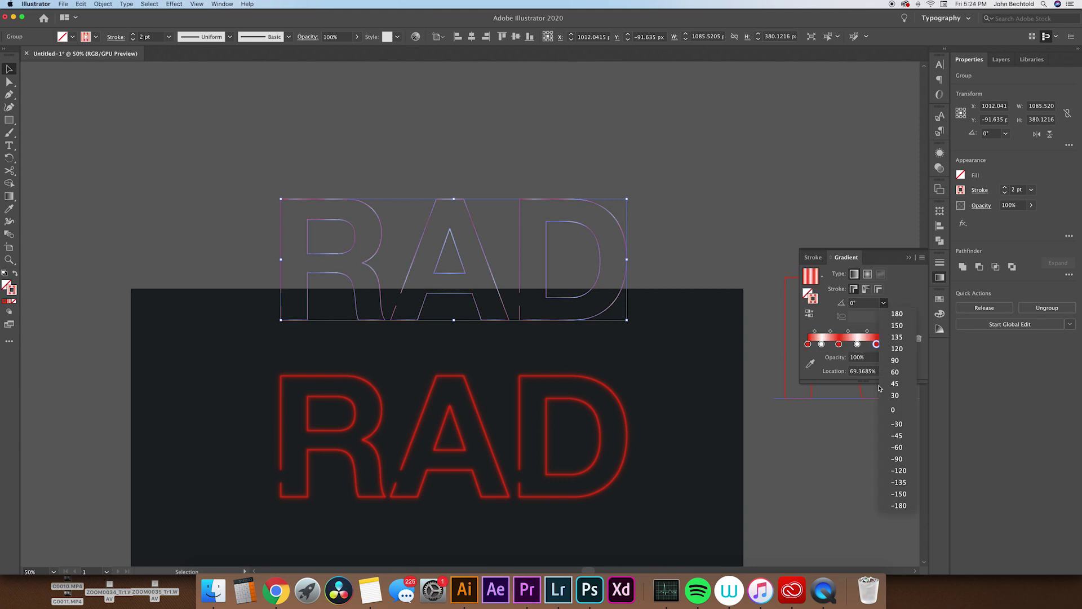
{"action": "left_click", "coordinate": [904, 425]}
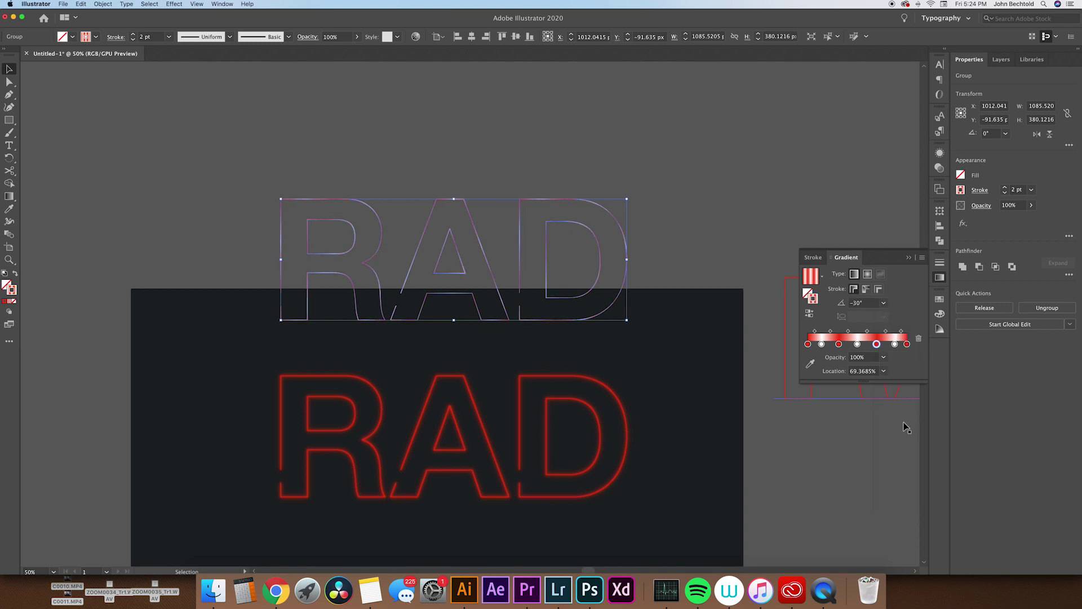
{"action": "left_click", "coordinate": [706, 156]}
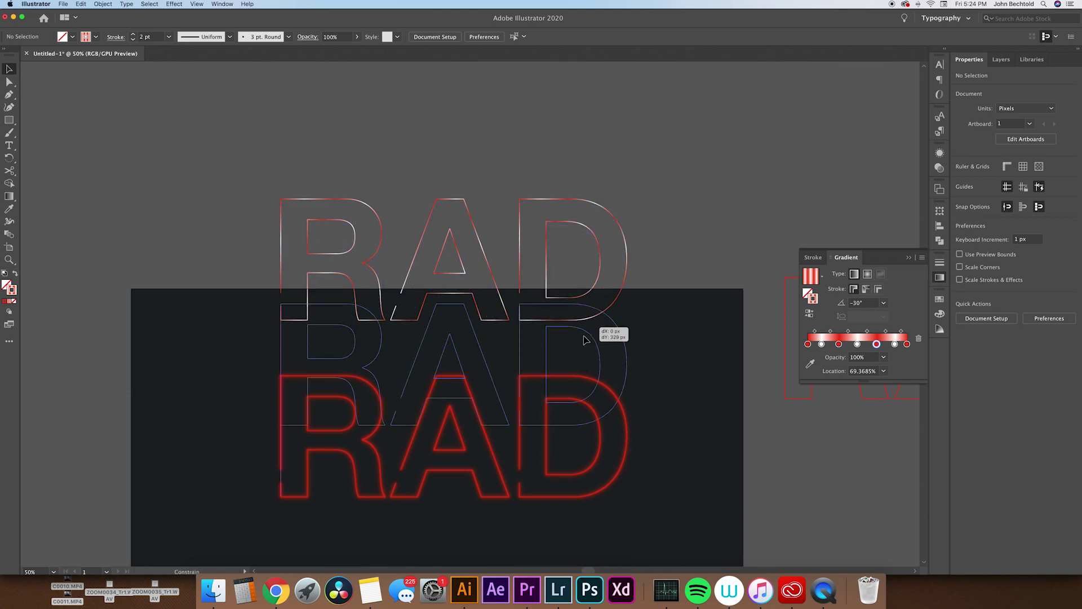